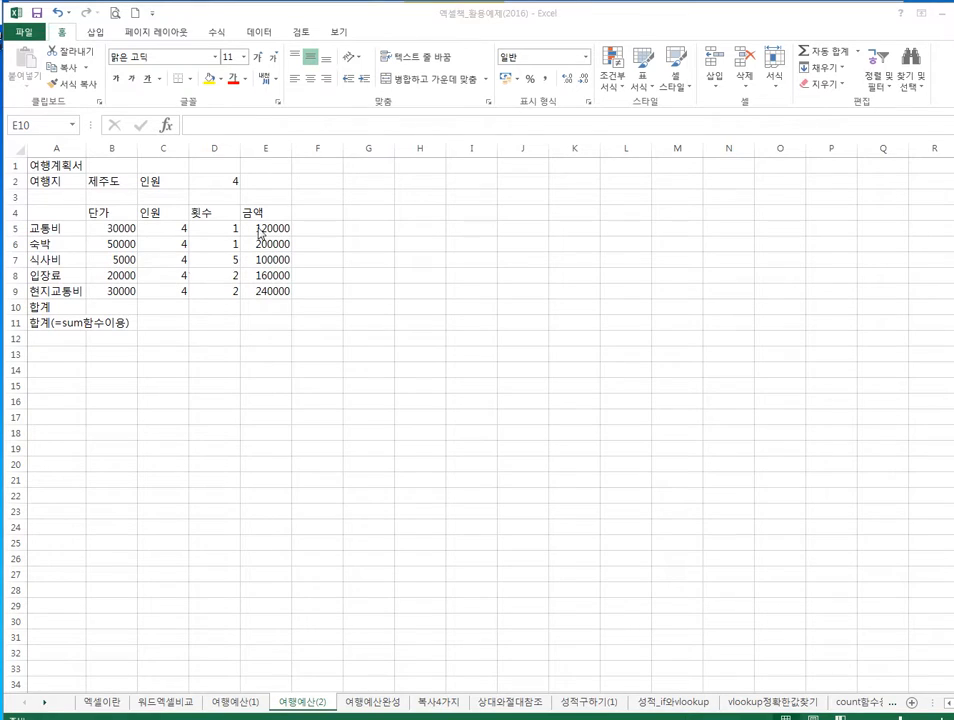
pyautogui.click(260, 239)
pyautogui.click(260, 242)
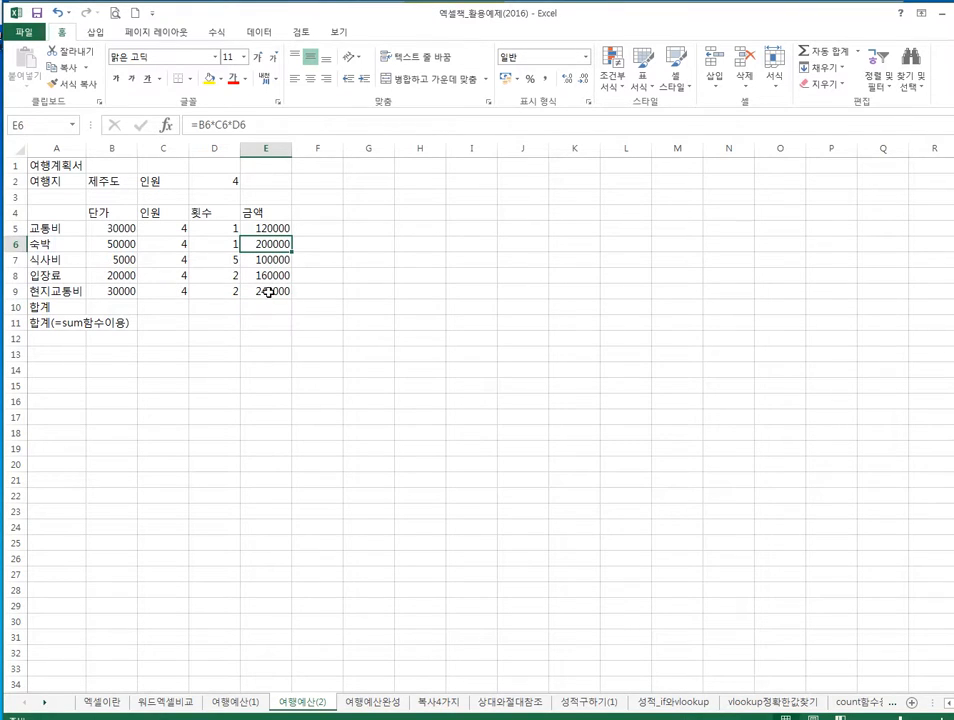
pyautogui.click(269, 291)
pyautogui.click(276, 306)
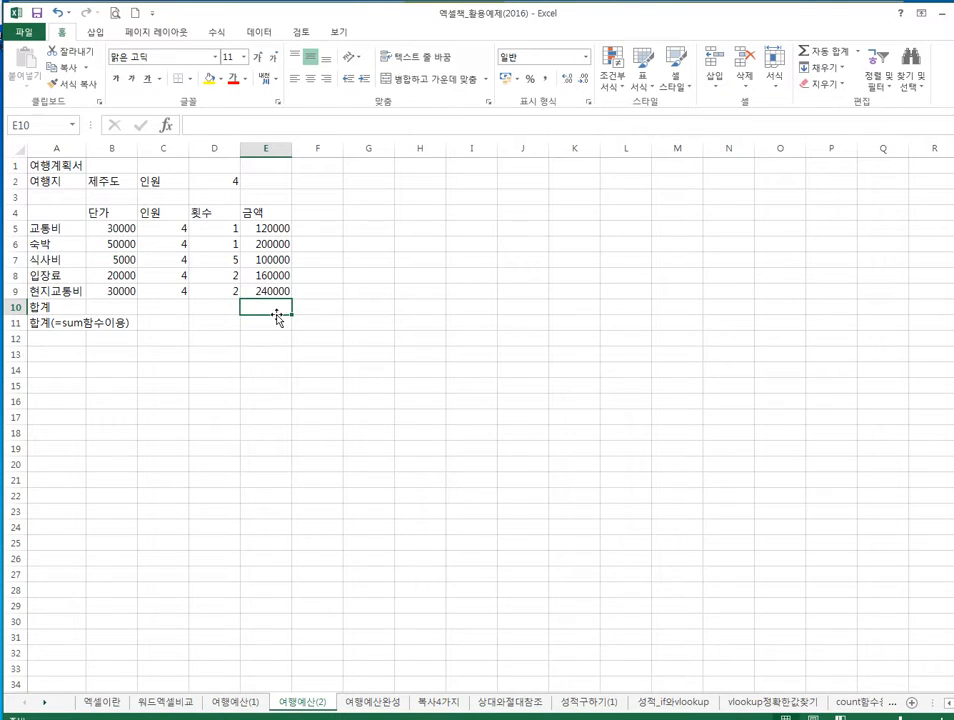
# Enter the note "참조하여 복사하라" in cell F2.
pyautogui.press('Right')
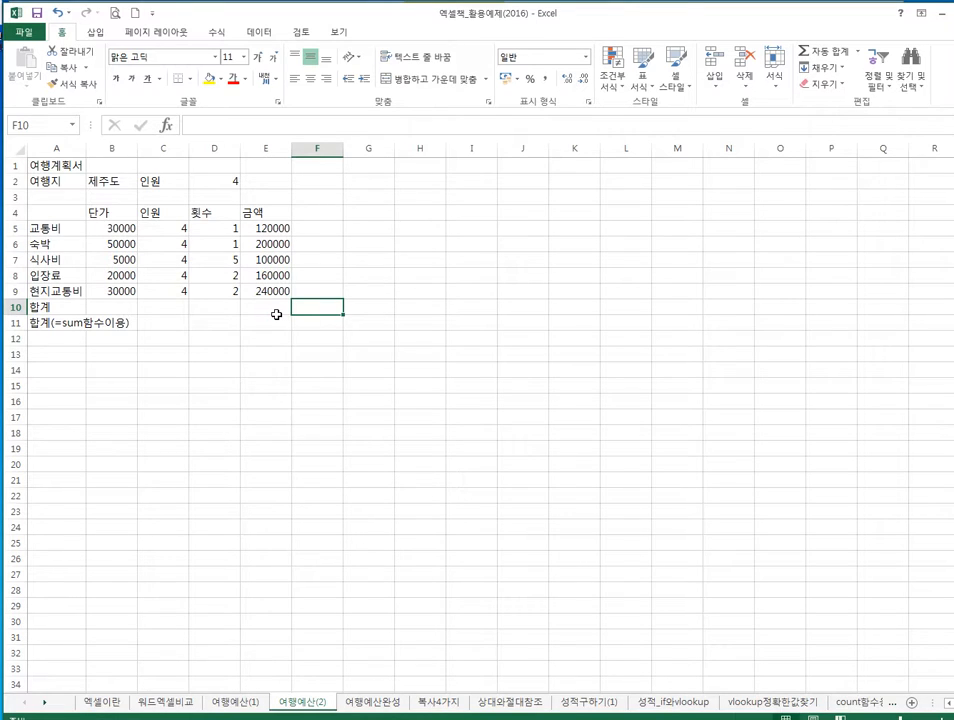
pyautogui.press('Up')
pyautogui.press('Up')
pyautogui.press('Up')
pyautogui.press('Up')
pyautogui.press('Up')
pyautogui.press('Up')
pyautogui.press('Up')
pyautogui.press('Up')
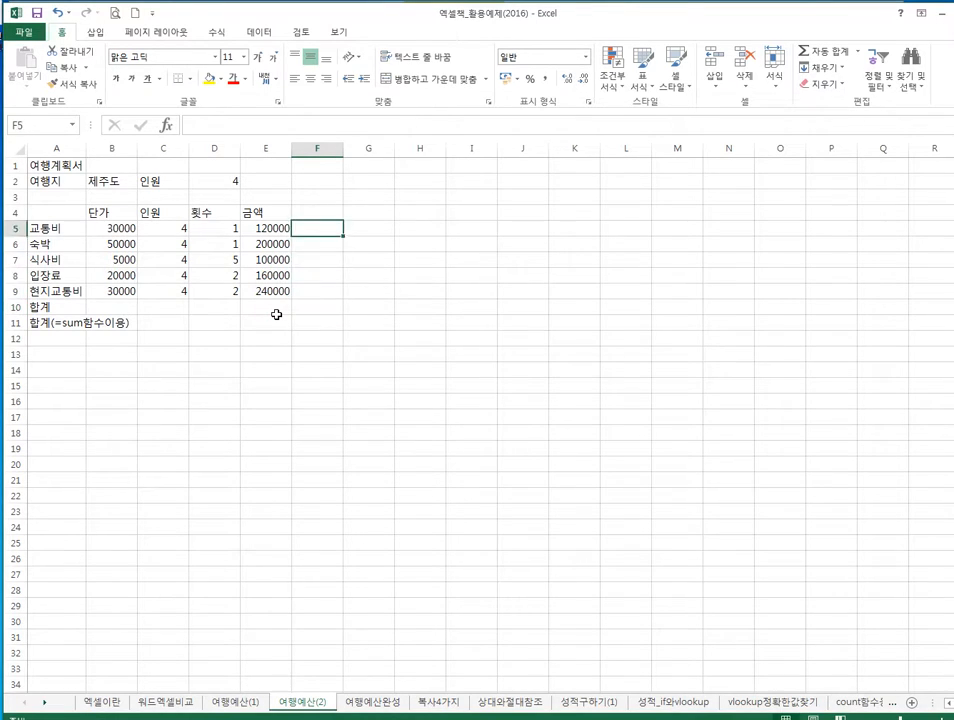
pyautogui.write('참')
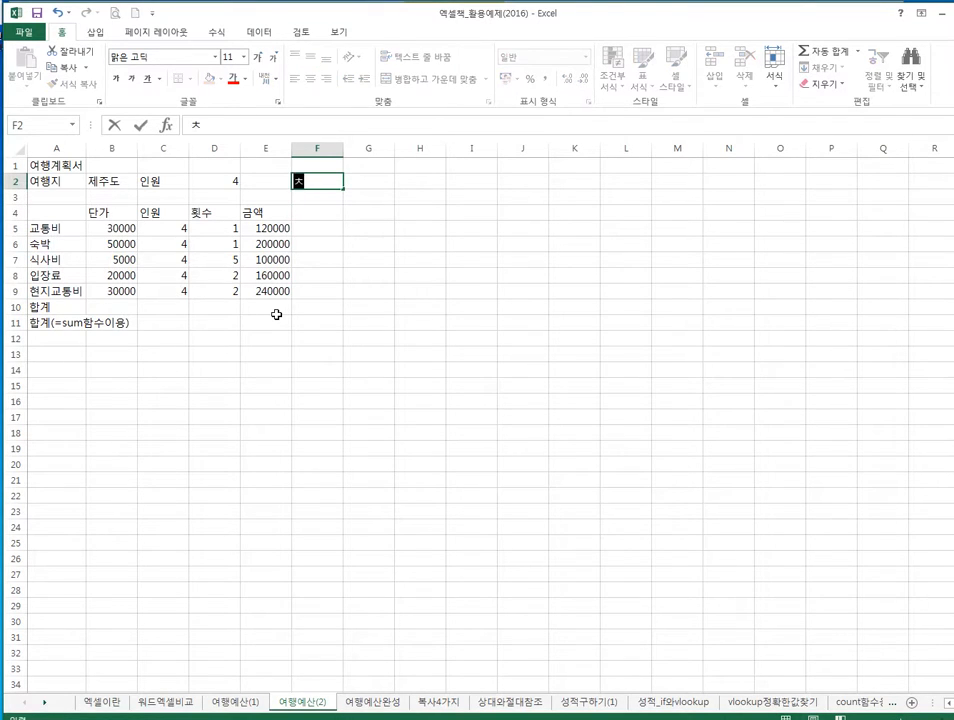
pyautogui.write('조')
pyautogui.write('ㅎ')
pyautogui.write('하여 복사라')
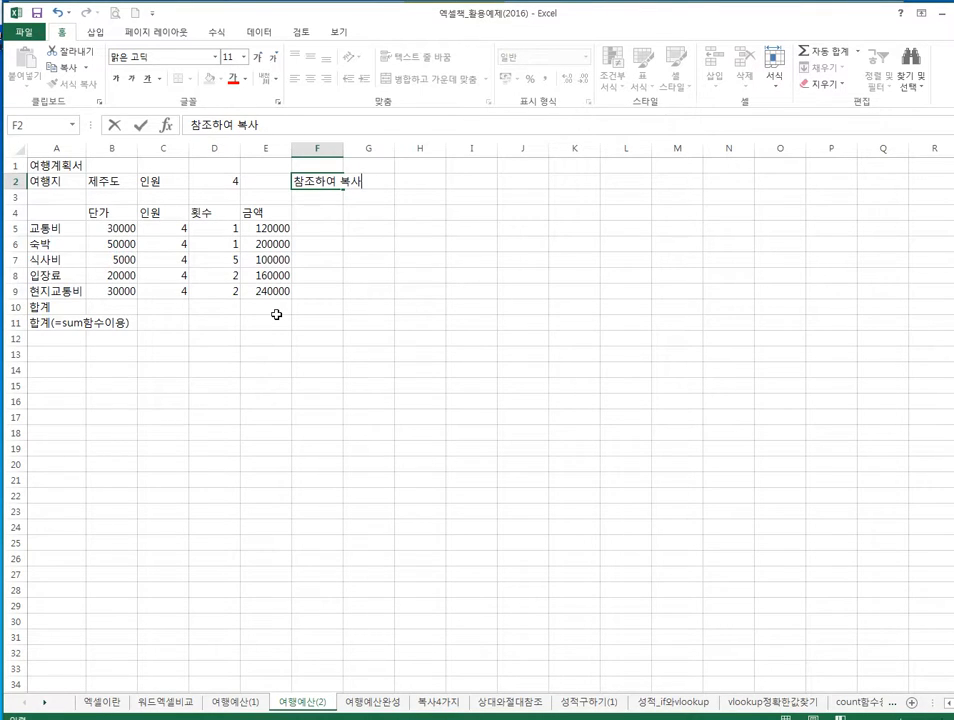
pyautogui.press('BackSpace')
pyautogui.press('BackSpace')
pyautogui.write('하라')
pyautogui.press('Return')
pyautogui.write('=')
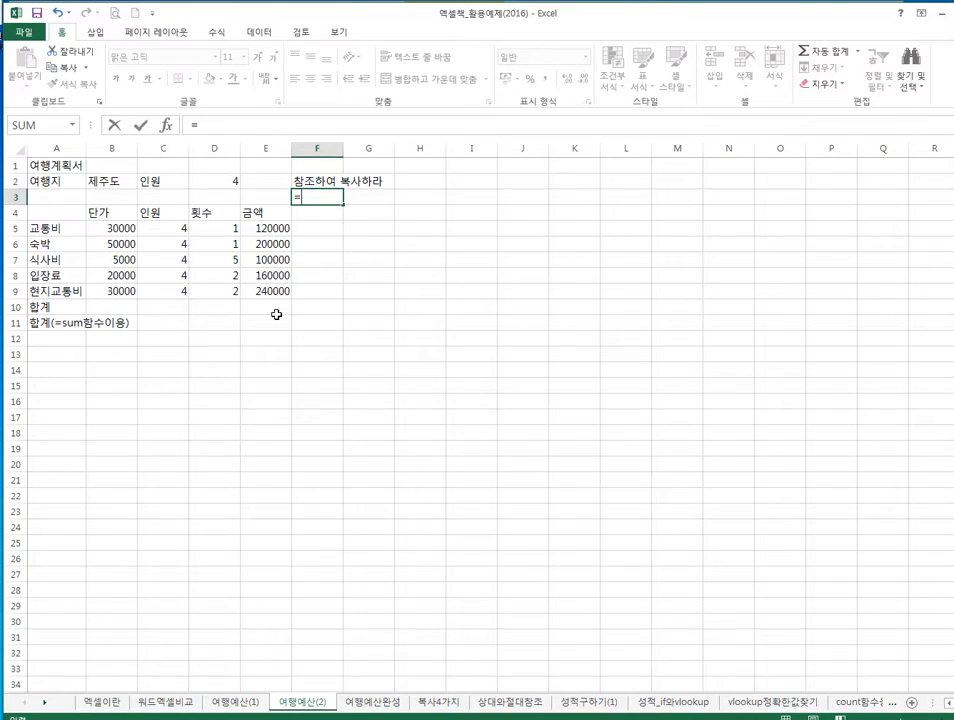
pyautogui.press('Escape')
pyautogui.press('Down')
pyautogui.press('Down')
pyautogui.press('Down')
pyautogui.press('Down')
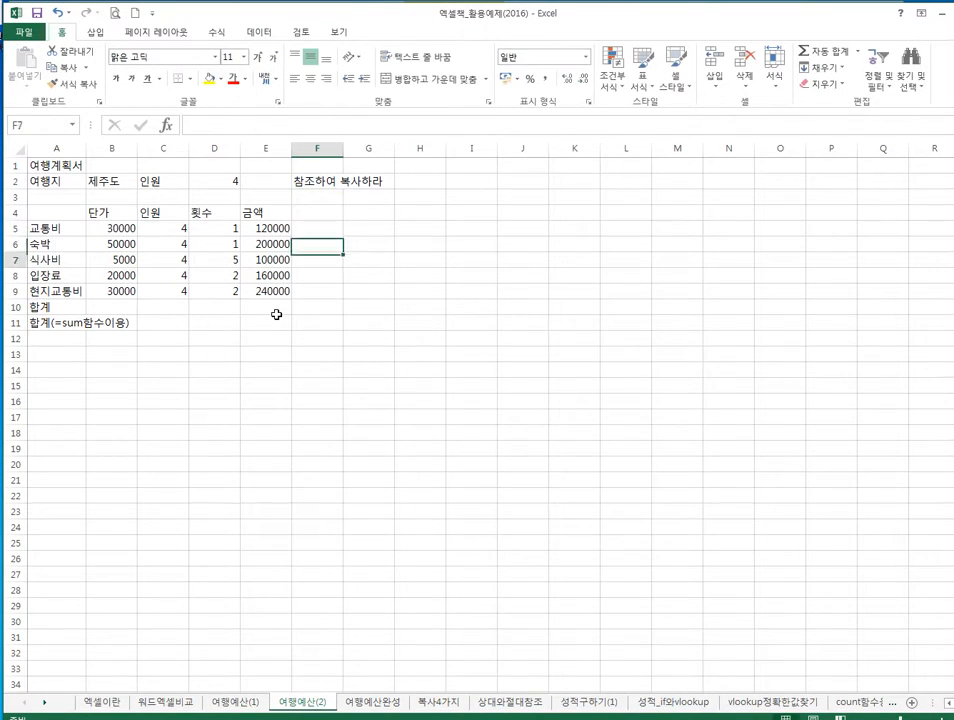
pyautogui.press('Down')
pyautogui.press('Down')
# Total the 금액 column in cell E10 by adding the cells individually with the formula =E5+E6+E7+E8+E9.
pyautogui.click(276, 313)
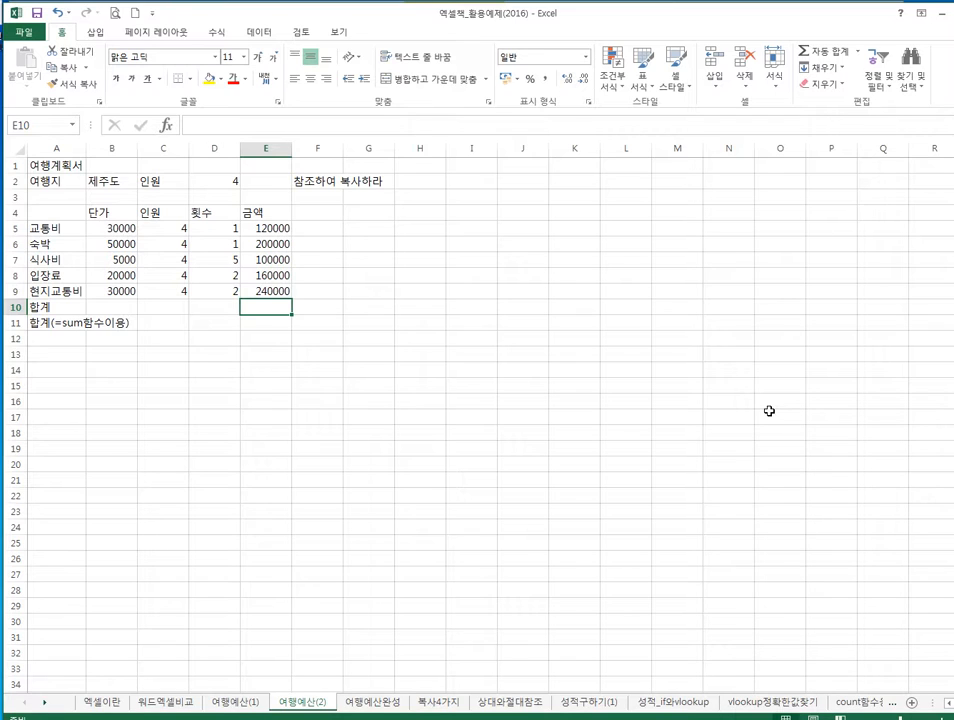
pyautogui.write('=')
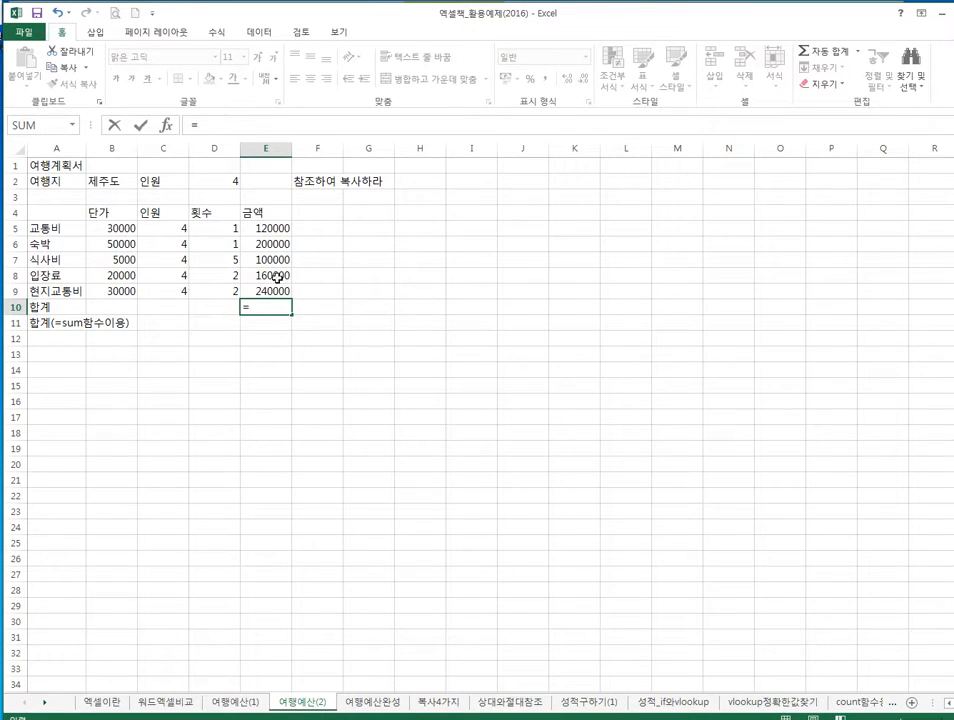
pyautogui.click(280, 233)
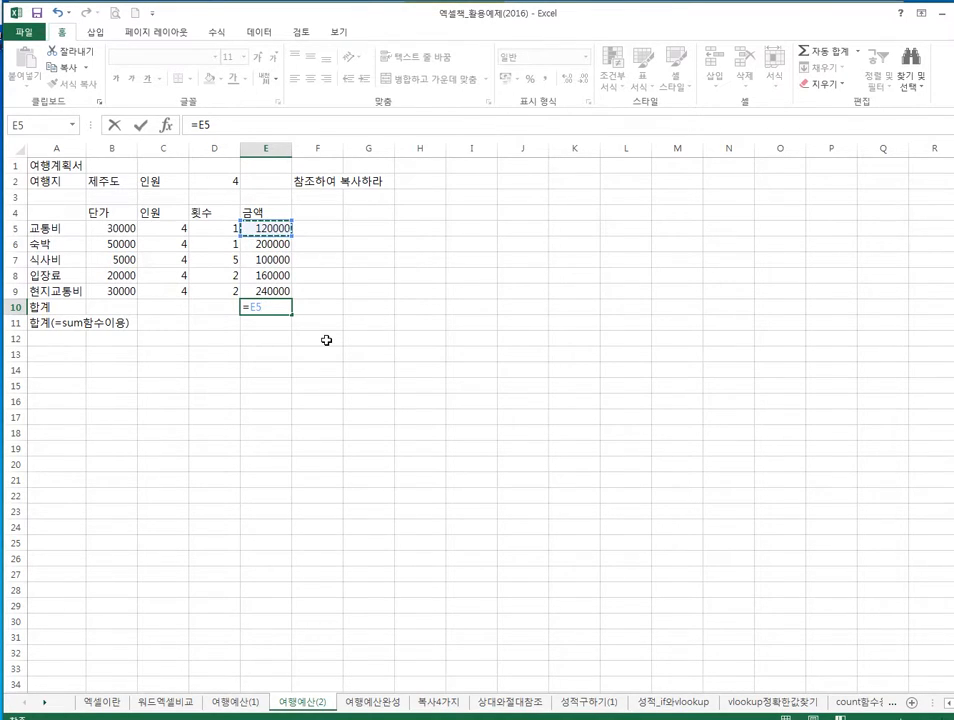
pyautogui.write('+')
pyautogui.click(275, 240)
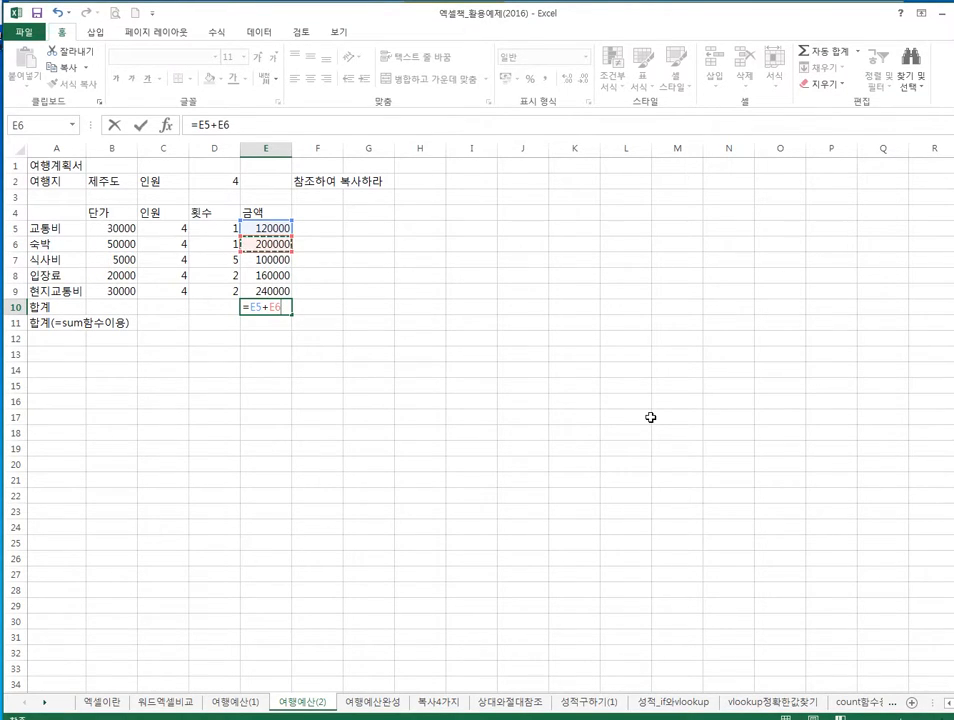
pyautogui.write('+')
pyautogui.click(279, 261)
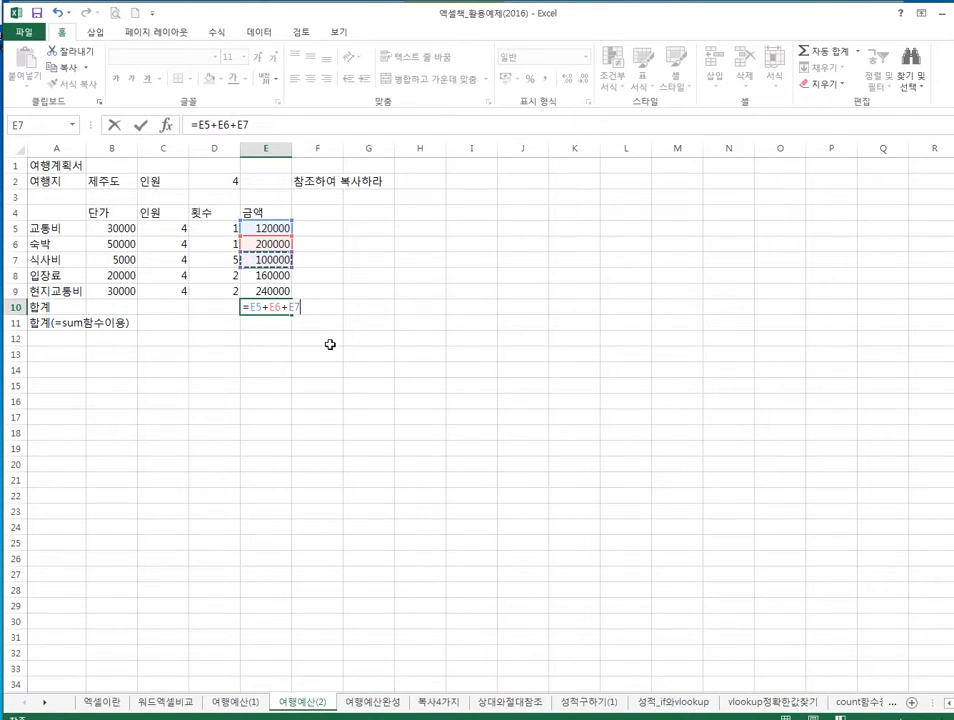
pyautogui.write('+')
pyautogui.click(276, 278)
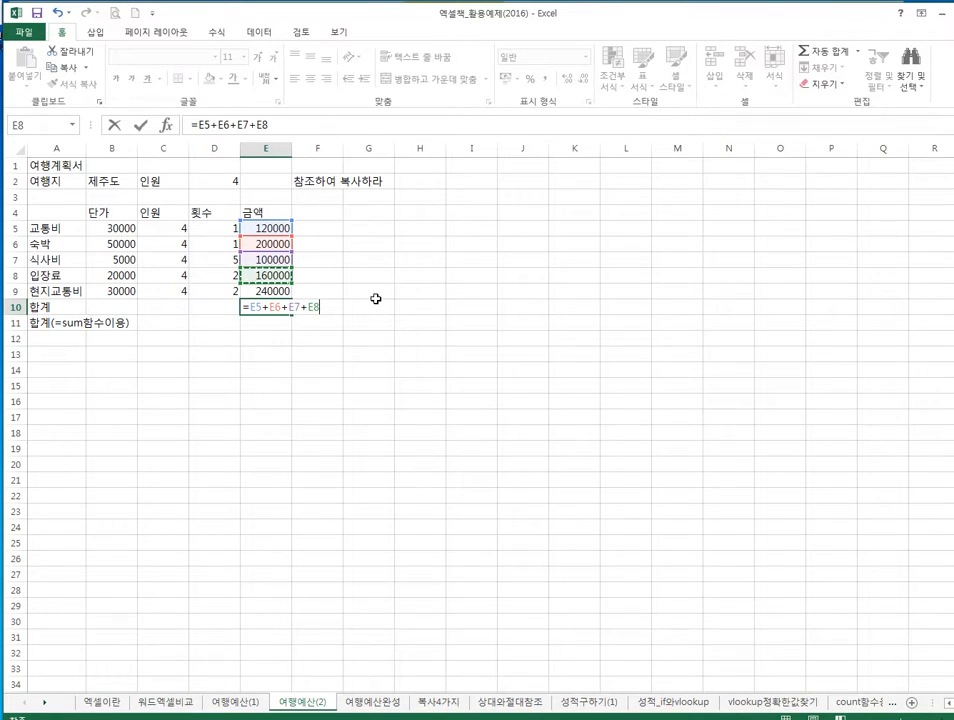
pyautogui.write('+')
pyautogui.click(262, 290)
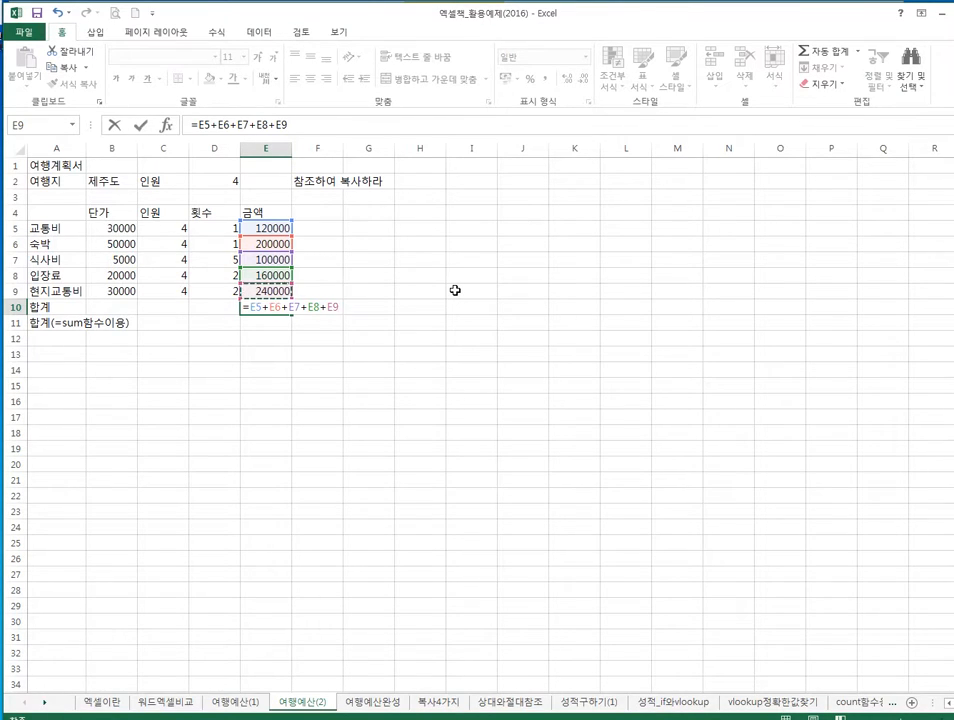
pyautogui.press('Return')
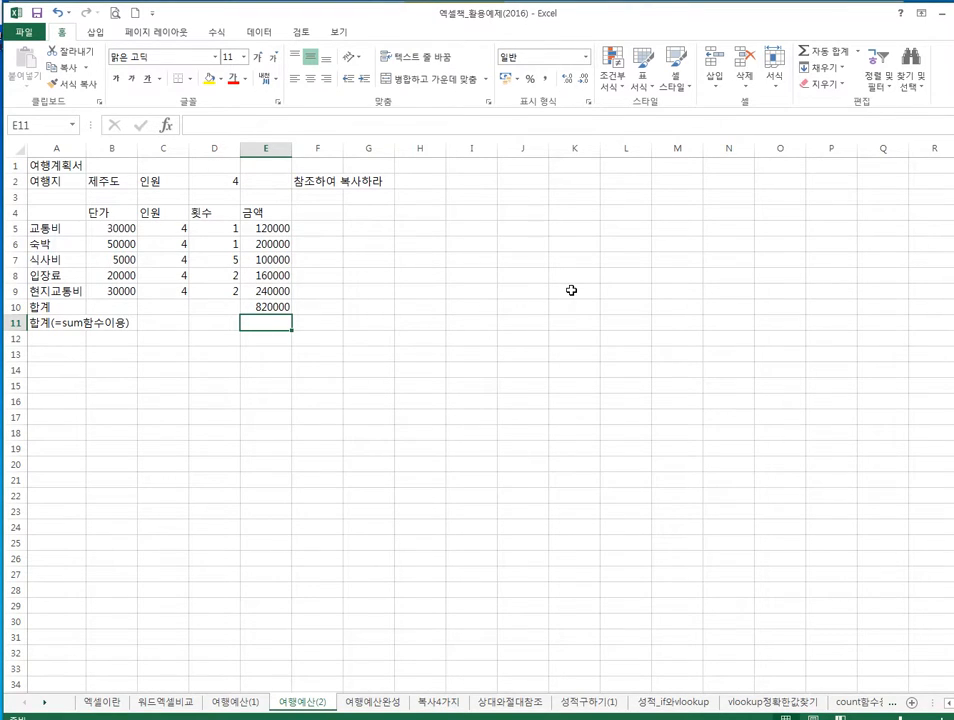
# Total the same amounts in cell E11 with the function =sum(E5:E9).
pyautogui.write('=')
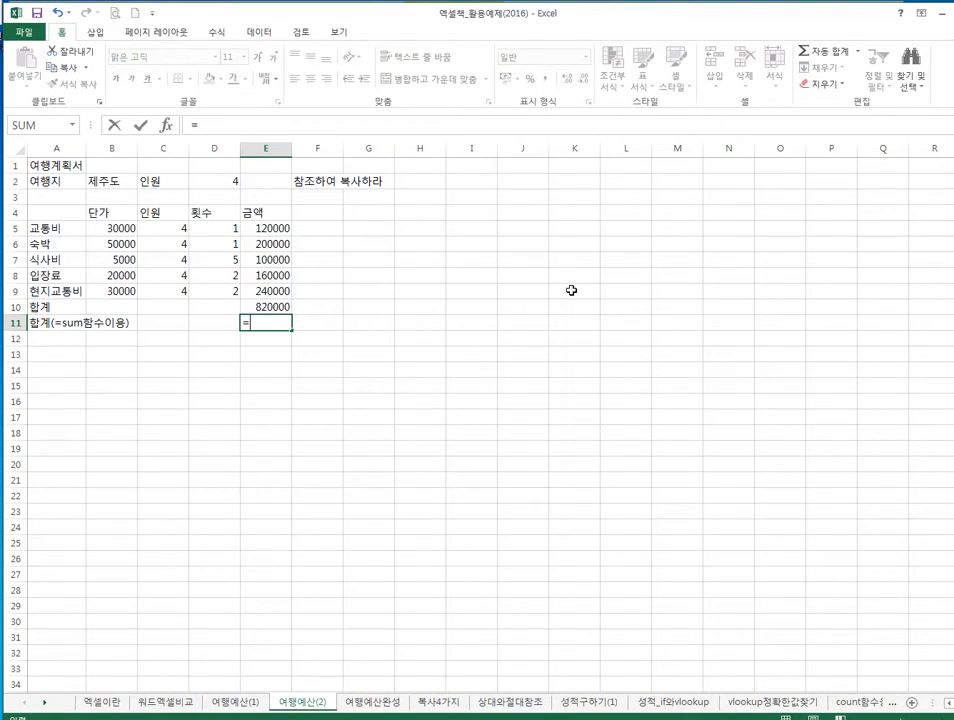
pyautogui.write('녀')
pyautogui.press('BackSpace')
pyautogui.write('sum')
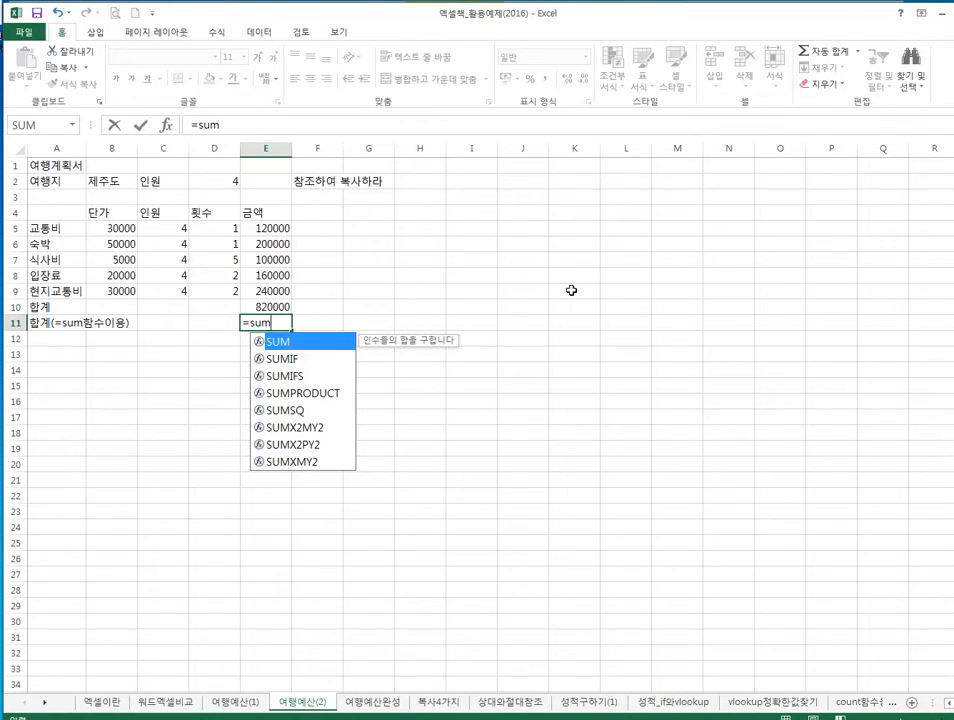
pyautogui.write('(')
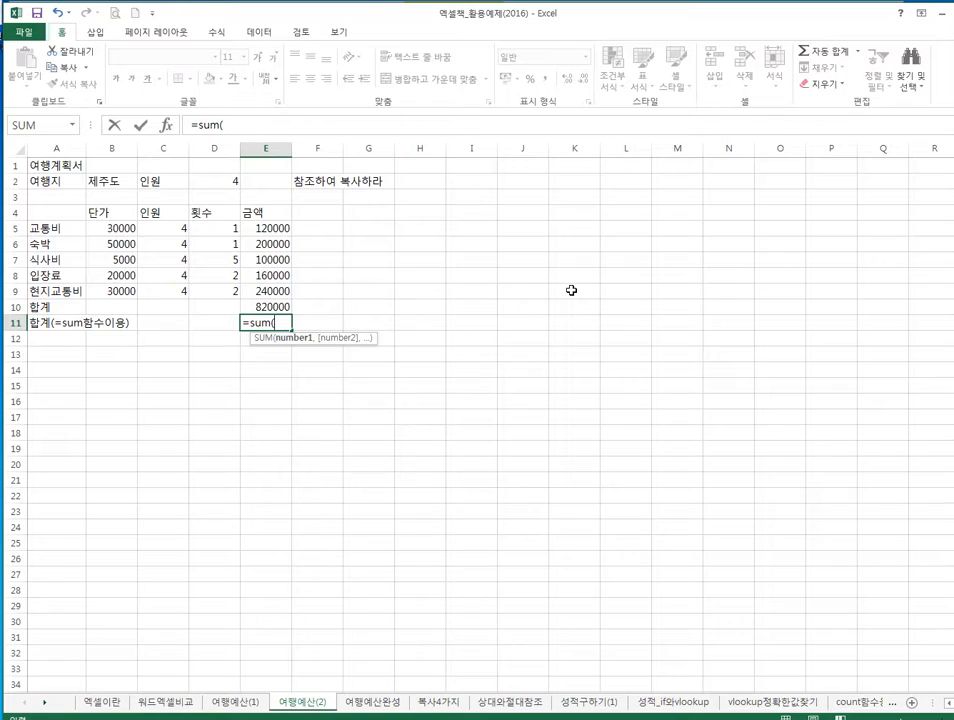
pyautogui.write(')')
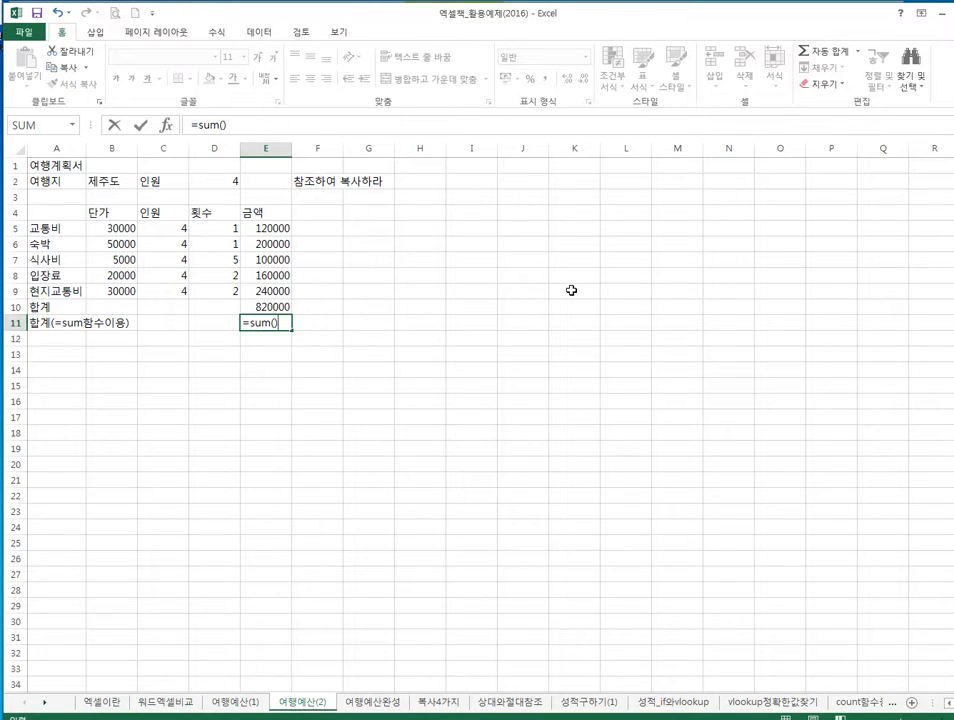
pyautogui.press('BackSpace')
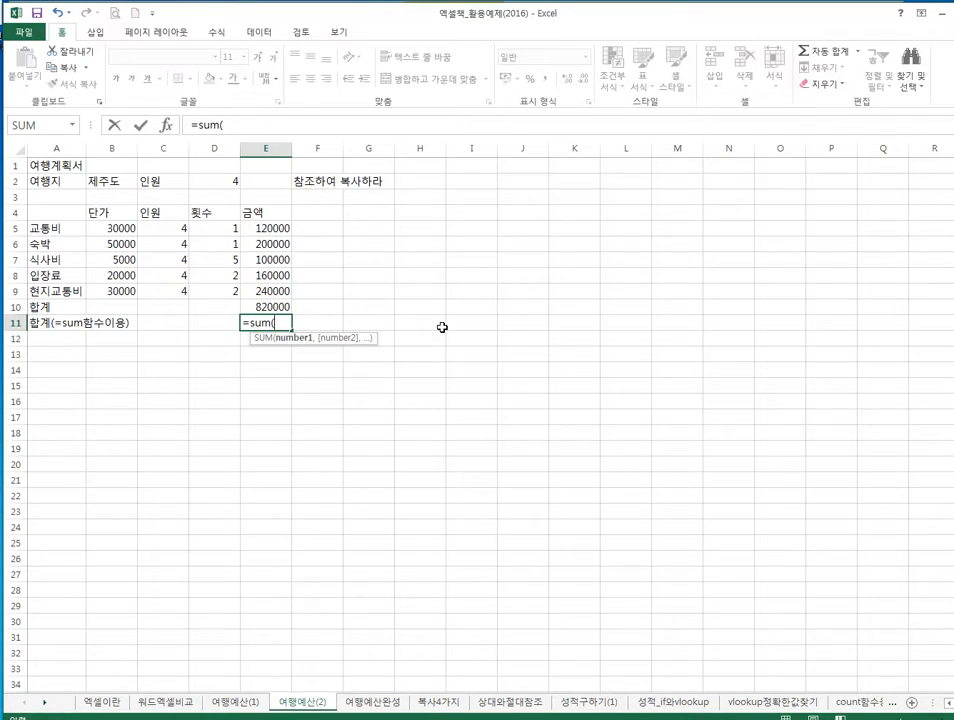
pyautogui.click(265, 228)
pyautogui.moveTo(265, 228); pyautogui.dragTo(258, 296)
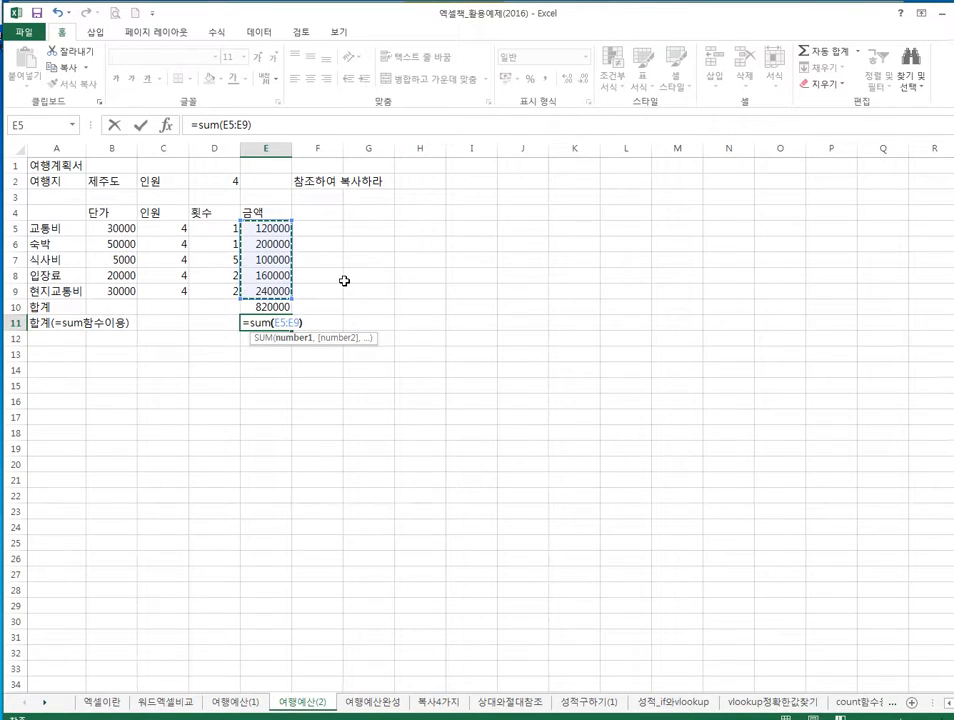
pyautogui.write(')')
pyautogui.press('Return')
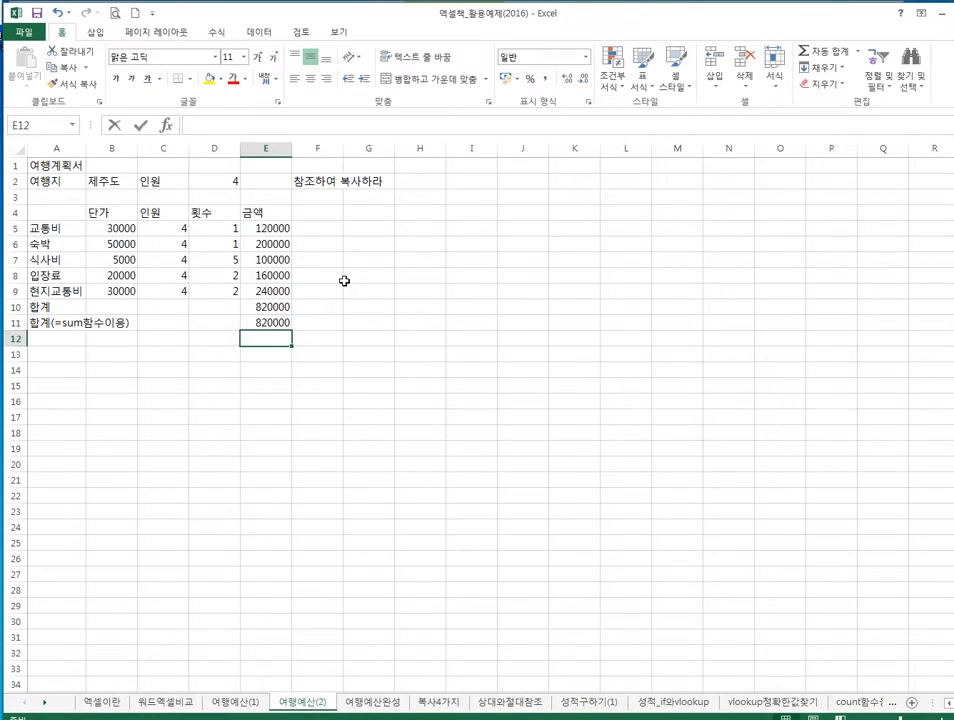
# Repeat the total below it in cell E12 by entering =sum(E5:E9).
pyautogui.write('=sum')
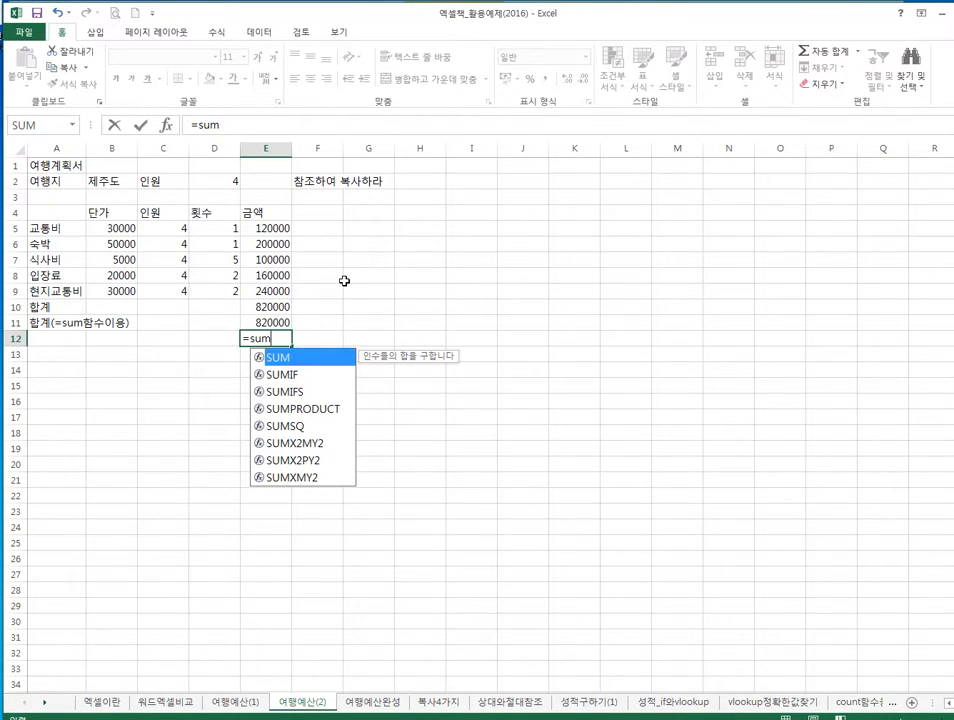
pyautogui.write('(')
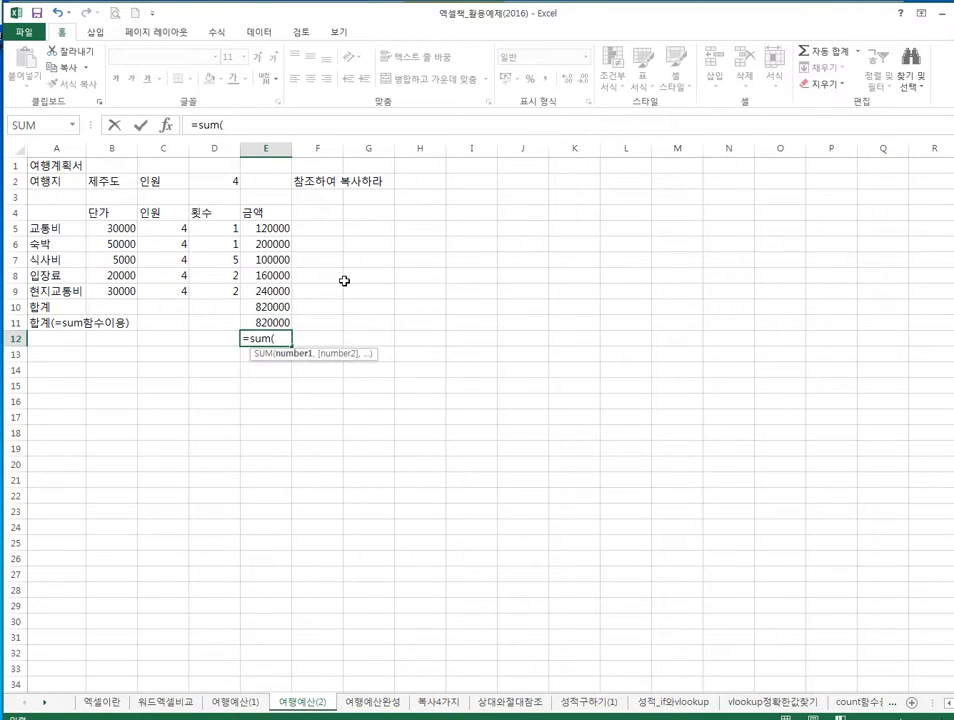
pyautogui.click(263, 229)
pyautogui.moveTo(263, 226); pyautogui.dragTo(264, 292)
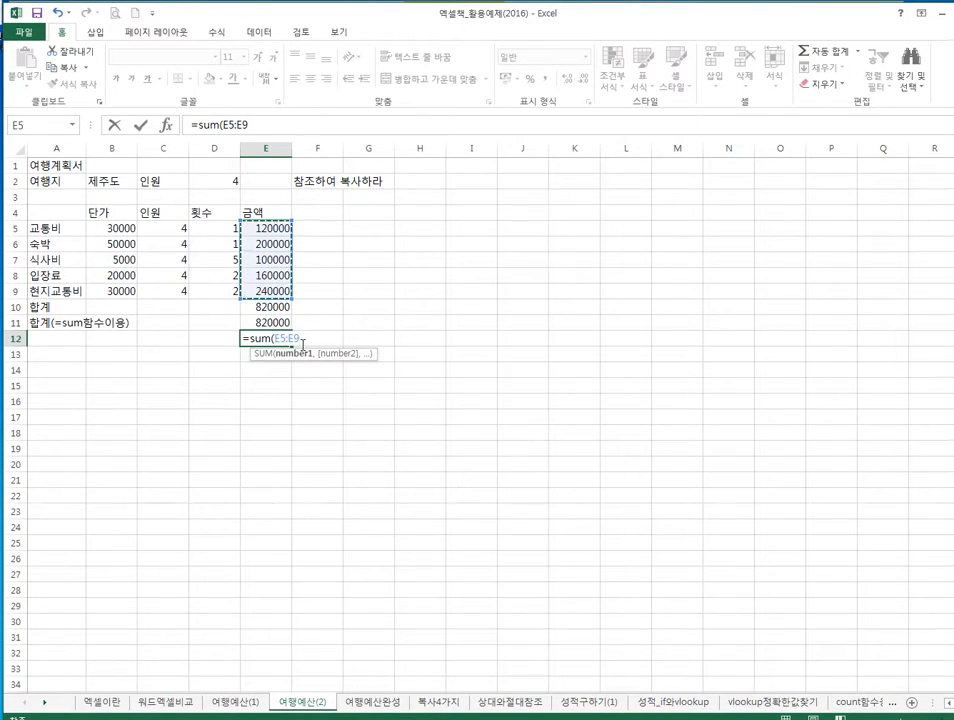
pyautogui.moveTo(265, 228); pyautogui.dragTo(259, 292)
pyautogui.write(')')
pyautogui.press('Return')
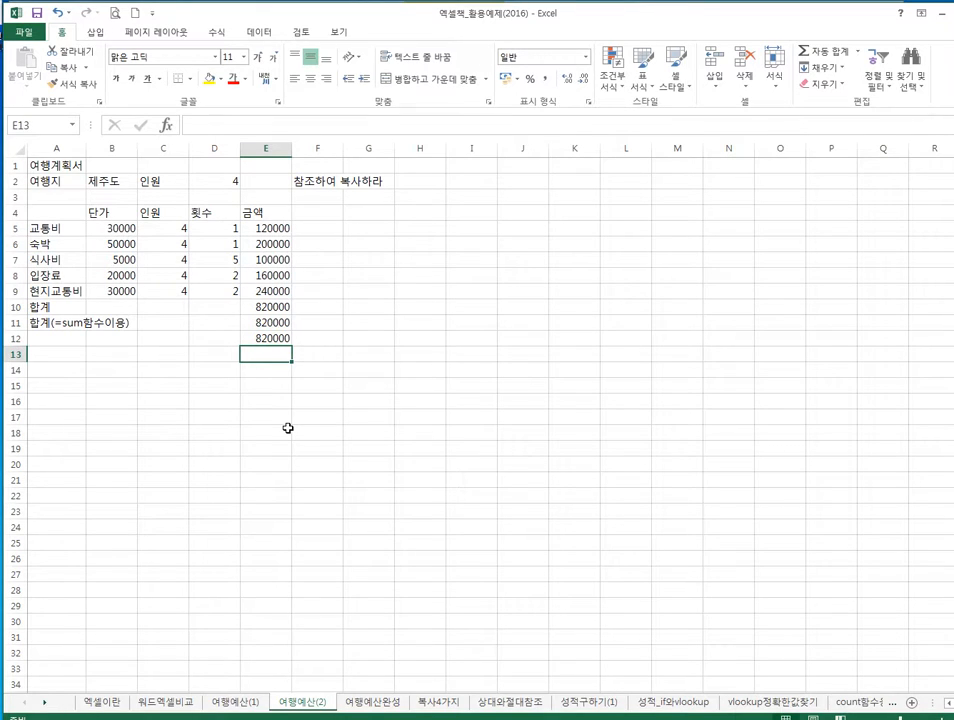
# Clear the three total formulas in cells E10 to E12.
pyautogui.click(268, 275)
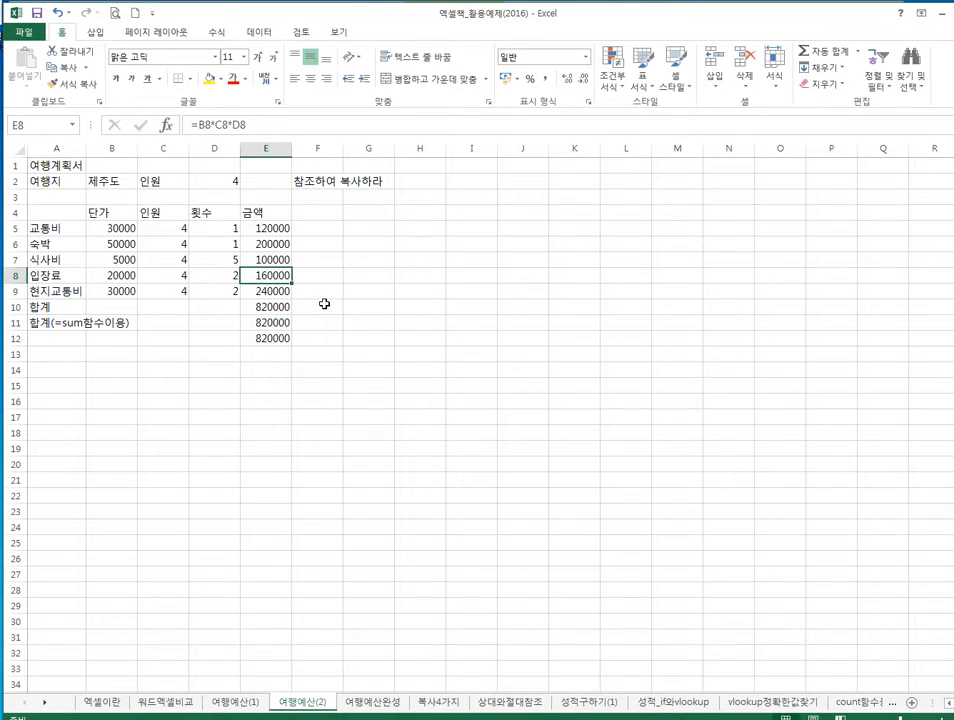
pyautogui.click(324, 304)
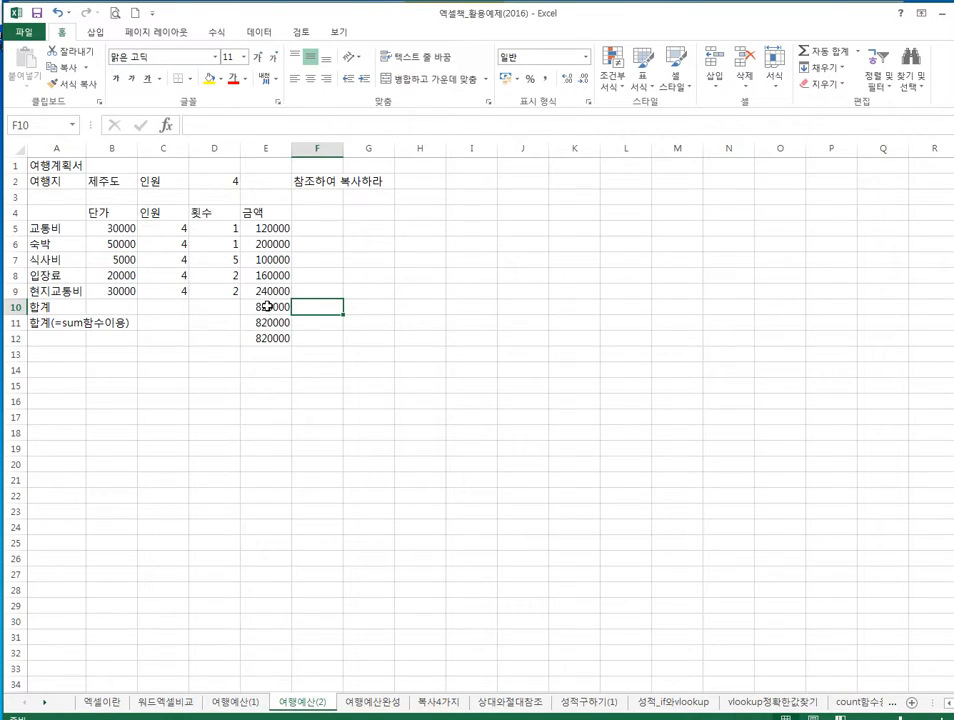
pyautogui.moveTo(268, 306); pyautogui.dragTo(268, 349)
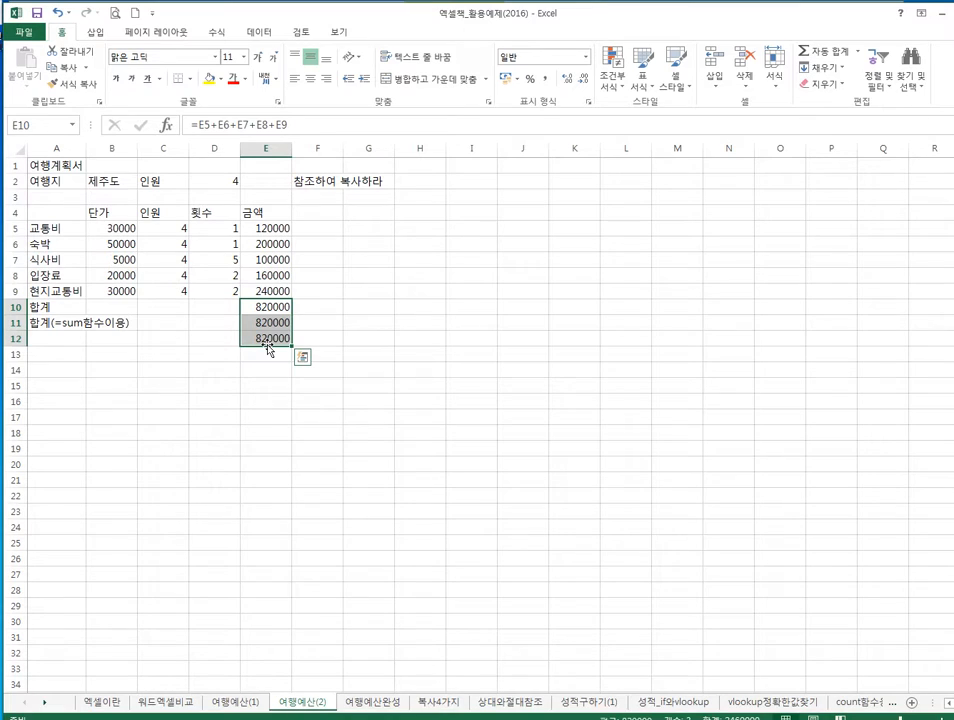
pyautogui.press('Delete')
# Total the 금액 amounts in cell E10 with the AutoSum function 합계 over the range E5:E9.
pyautogui.click(260, 310)
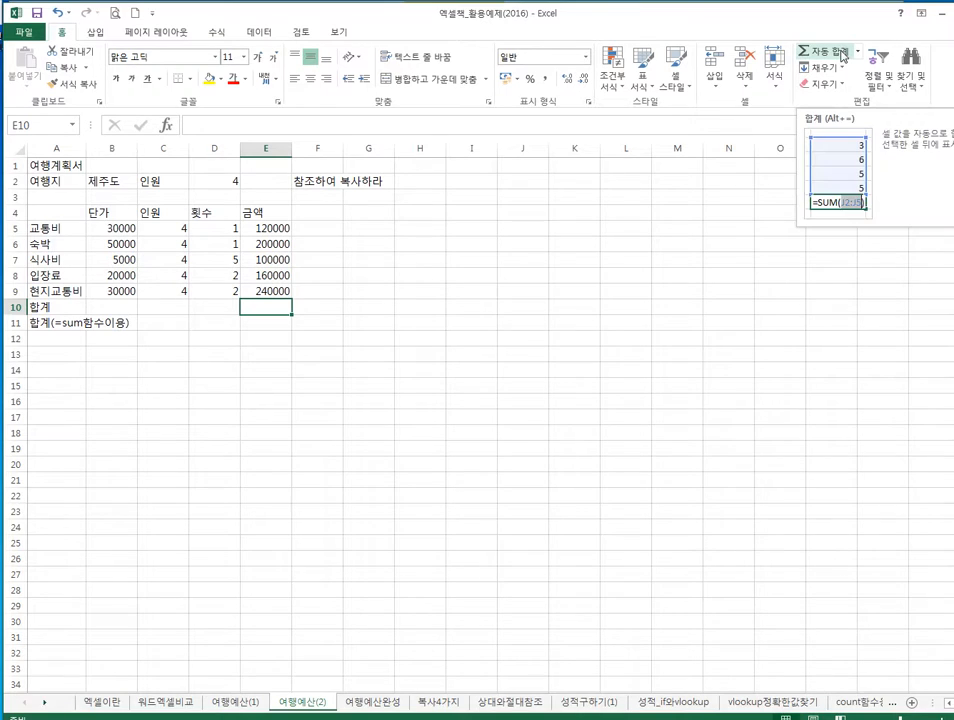
pyautogui.click(857, 52)
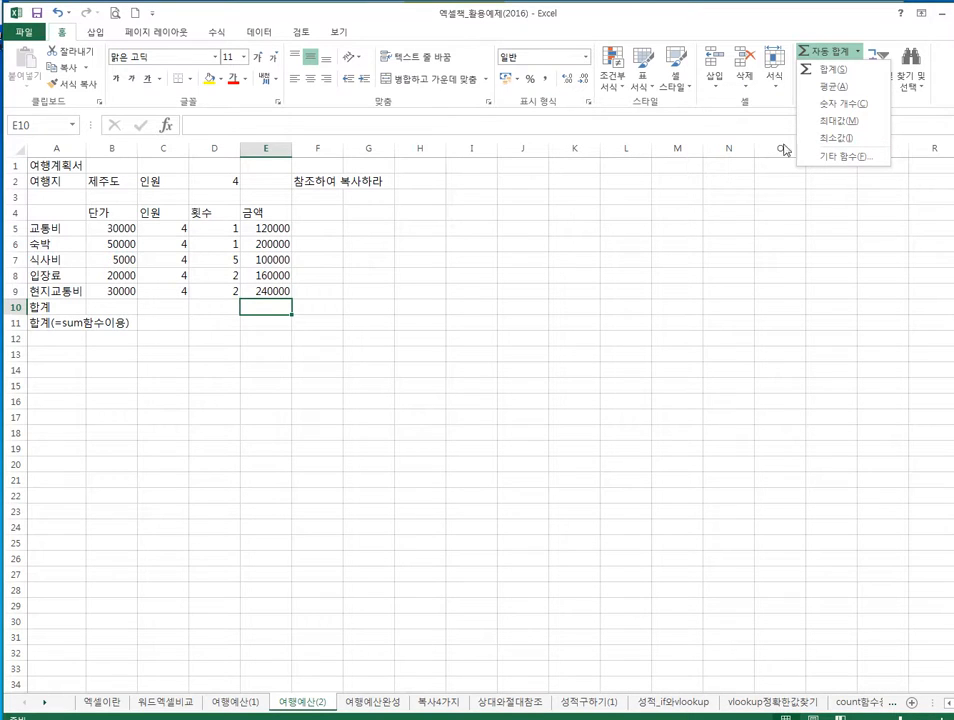
pyautogui.click(848, 70)
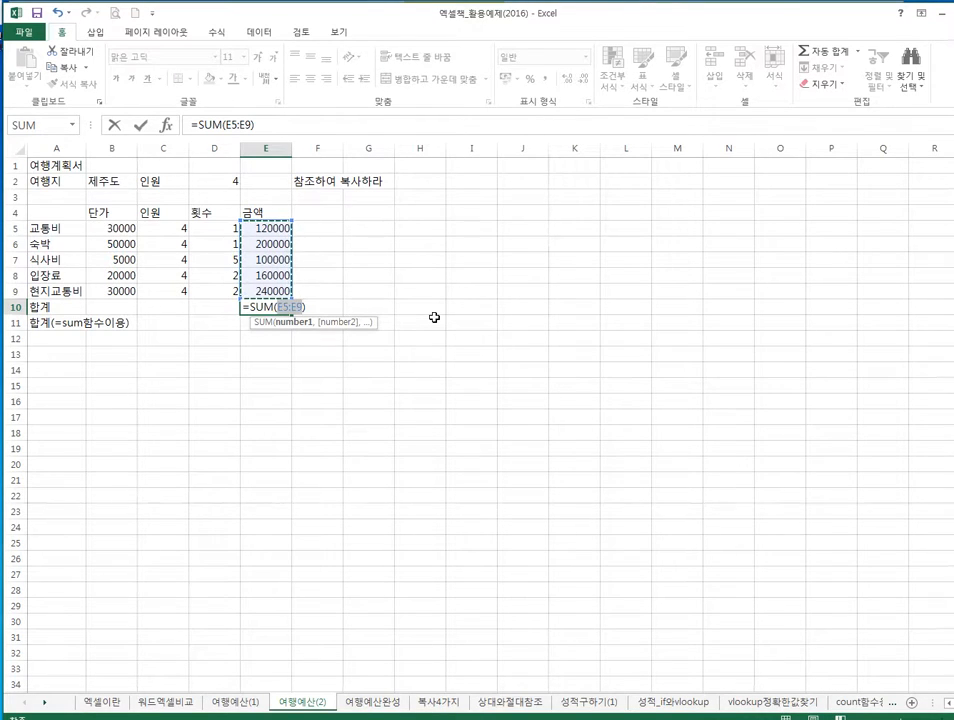
pyautogui.press('Return')
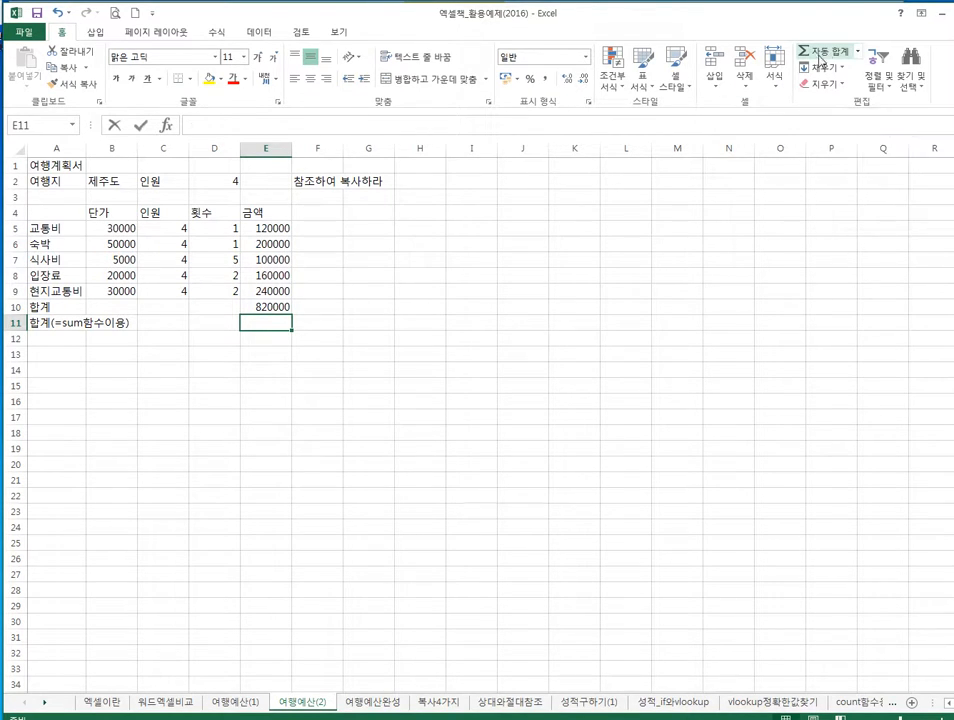
# Total the 금액 amounts in cell E11 with AutoSum, correcting the summed range to E5:E9.
pyautogui.click(826, 54)
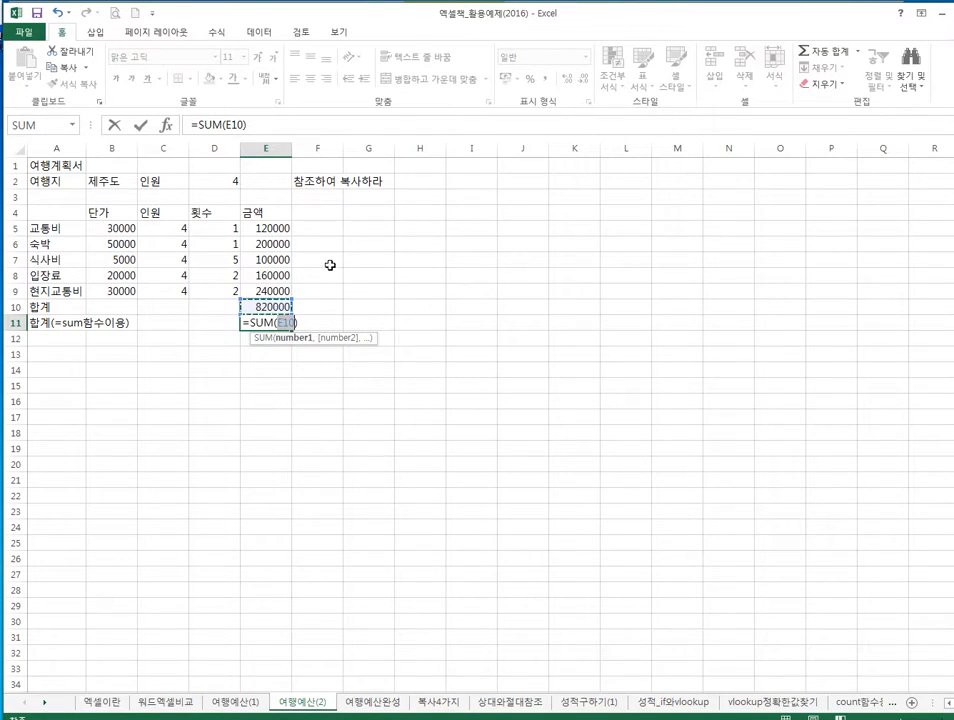
pyautogui.click(272, 231)
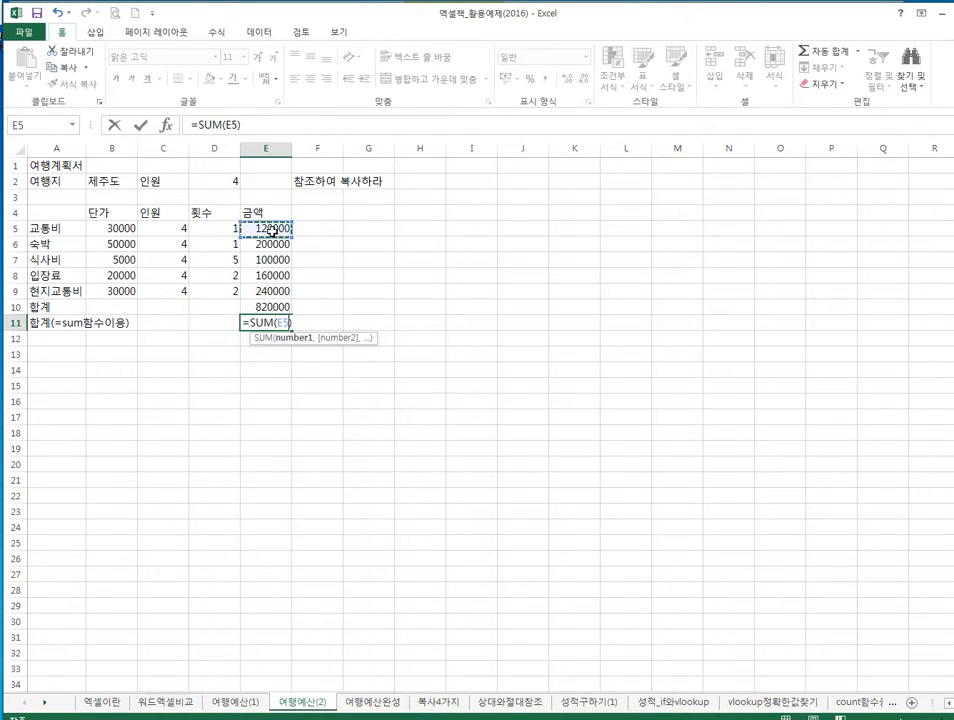
pyautogui.moveTo(272, 231); pyautogui.dragTo(272, 297)
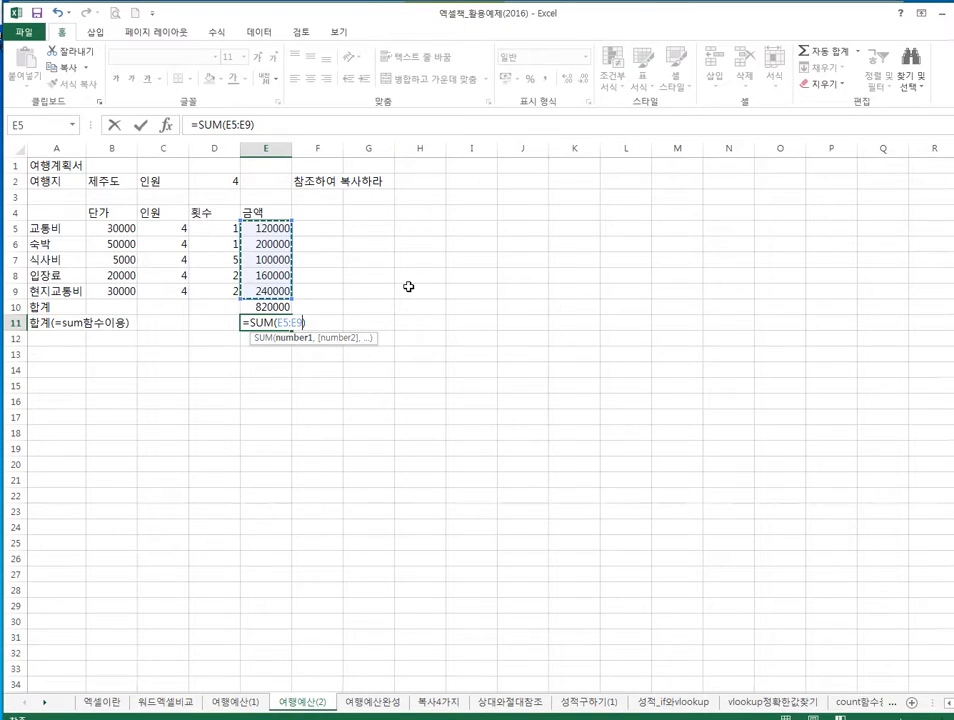
pyautogui.press('Return')
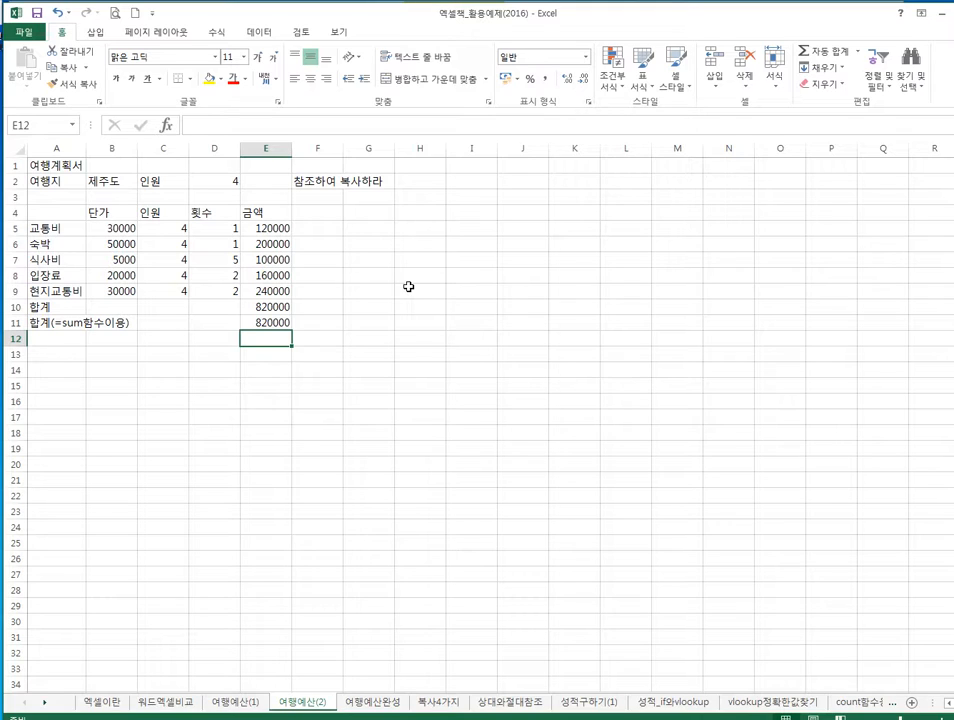
# Enter the label 1인당 비용 in cell A12 below the totals.
pyautogui.press('Left')
pyautogui.press('Left')
pyautogui.press('Left')
pyautogui.press('Left')
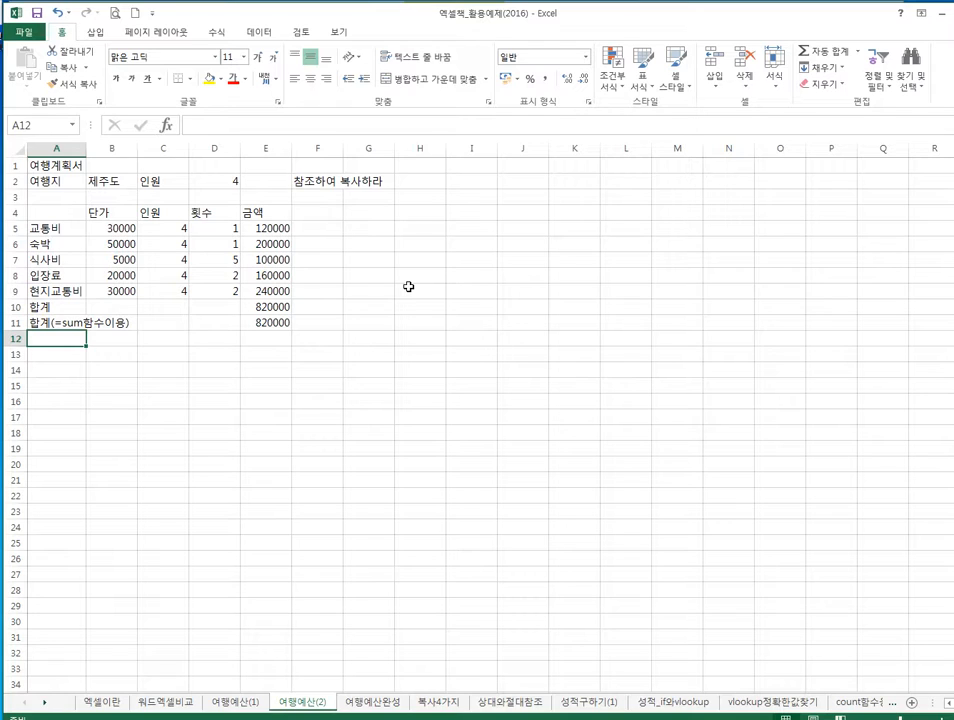
pyautogui.write('1dls')
pyautogui.press('BackSpace')
pyautogui.press('BackSpace')
pyautogui.press('BackSpace')
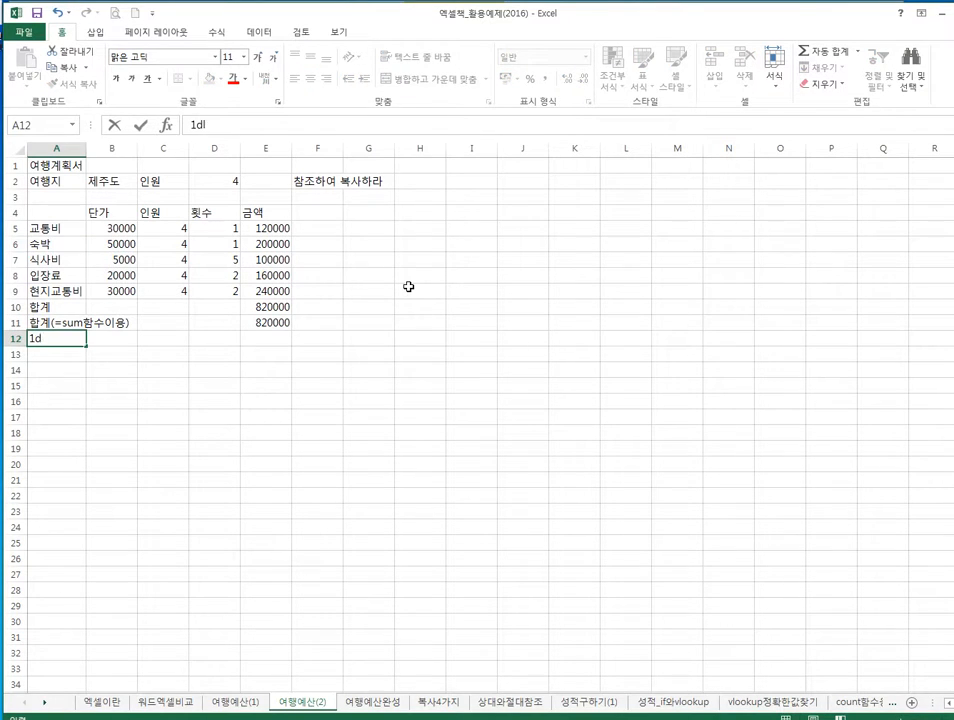
pyautogui.write('인당 비용₩')
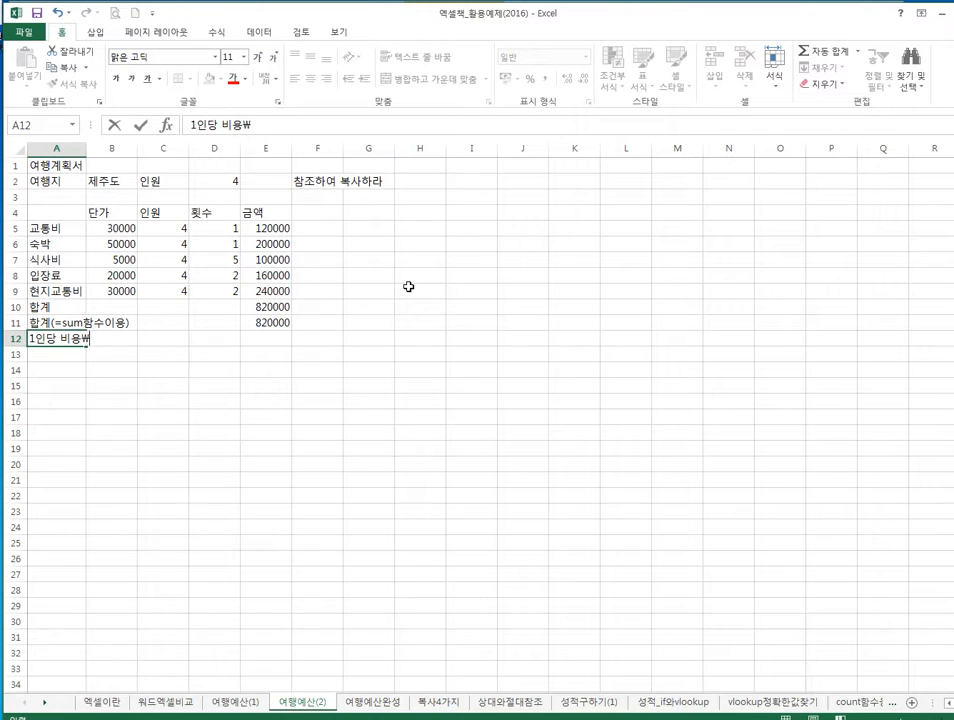
pyautogui.press('BackSpace')
pyautogui.press('Return')
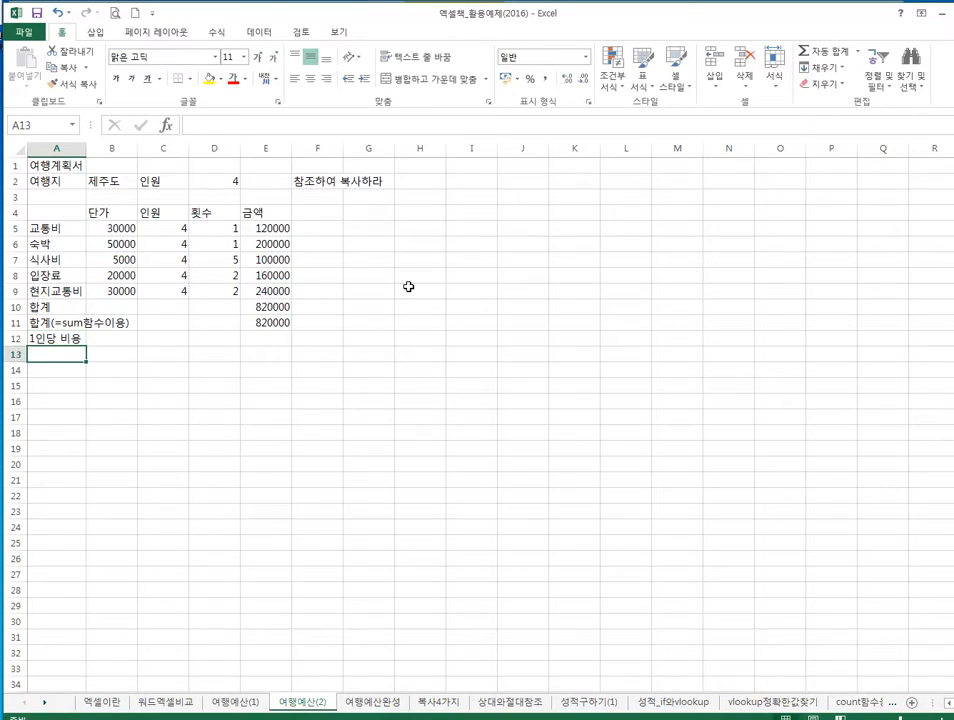
# Calculate the per-person cost in cell E12 with the formula =E11/4.
pyautogui.press('Up')
pyautogui.press('Right')
pyautogui.press('Right')
pyautogui.press('Right')
pyautogui.press('Right')
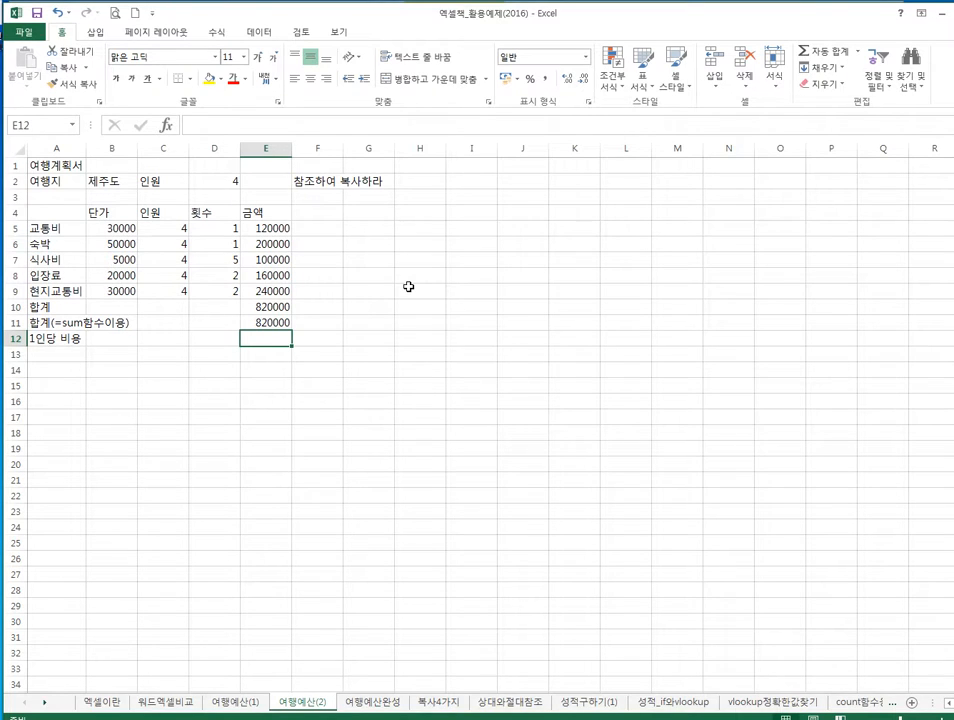
pyautogui.write('=')
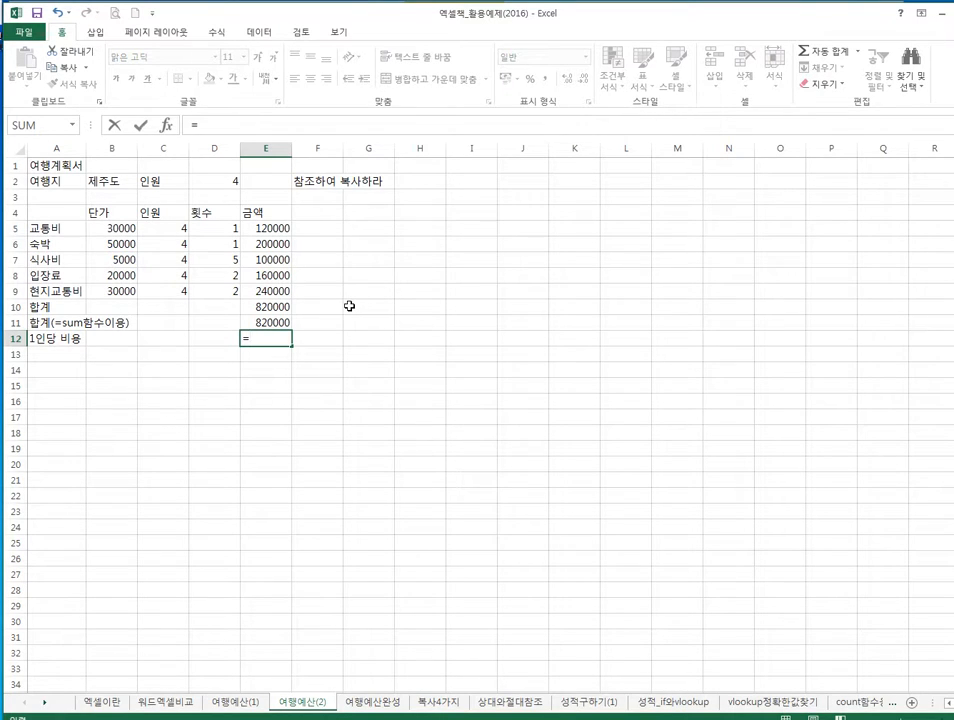
pyautogui.click(274, 322)
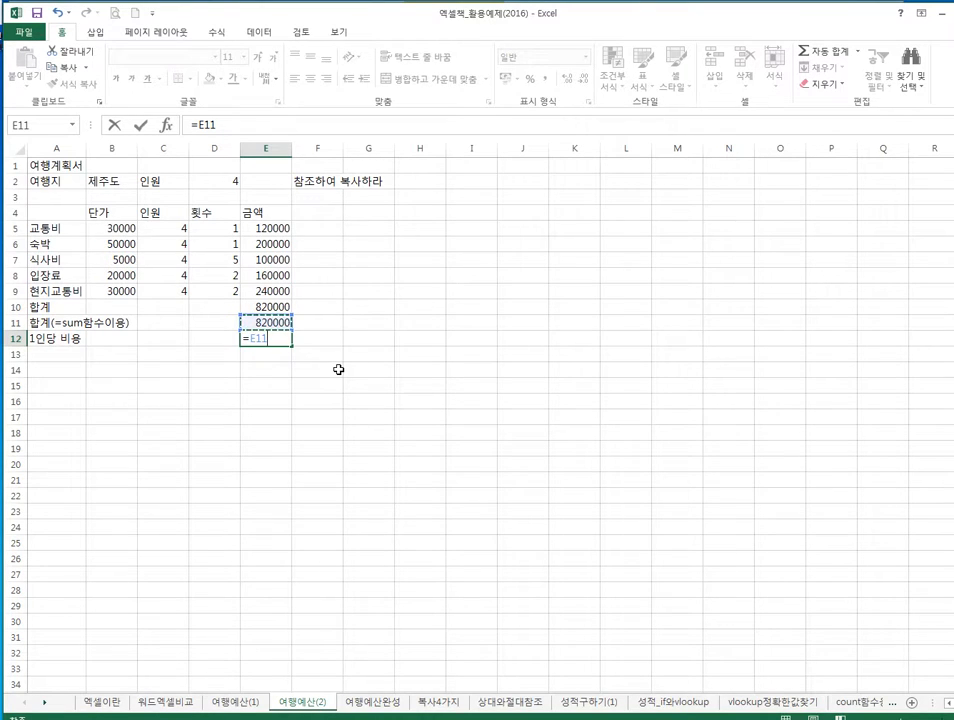
pyautogui.write('/')
pyautogui.write('4')
pyautogui.press('Return')
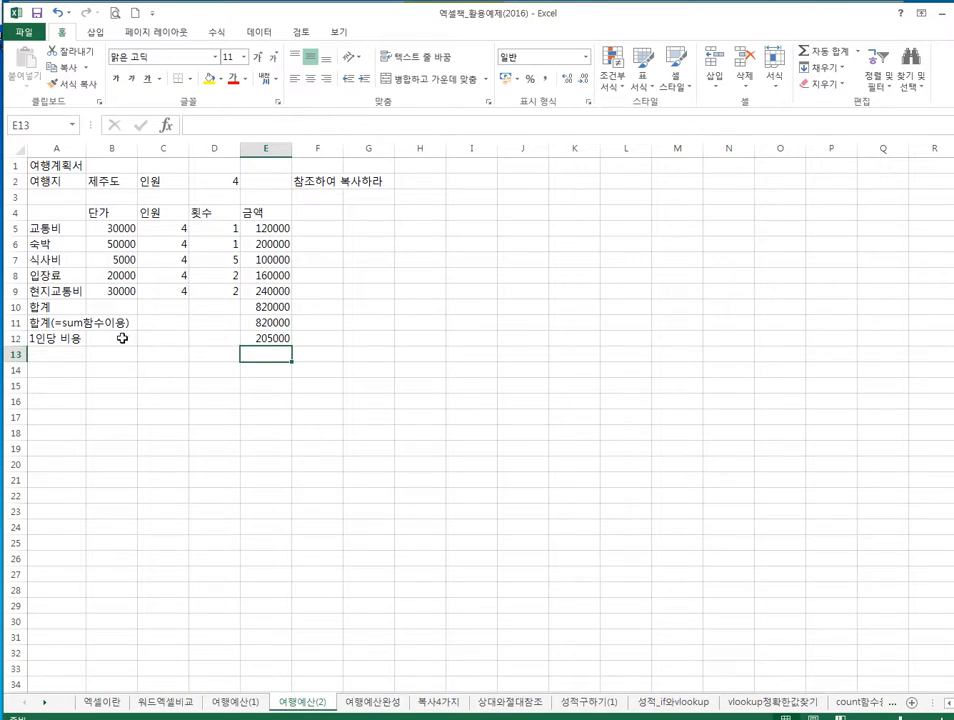
# Change the divisor of the per-person cost formula in cell E12 to 5.
pyautogui.click(267, 339)
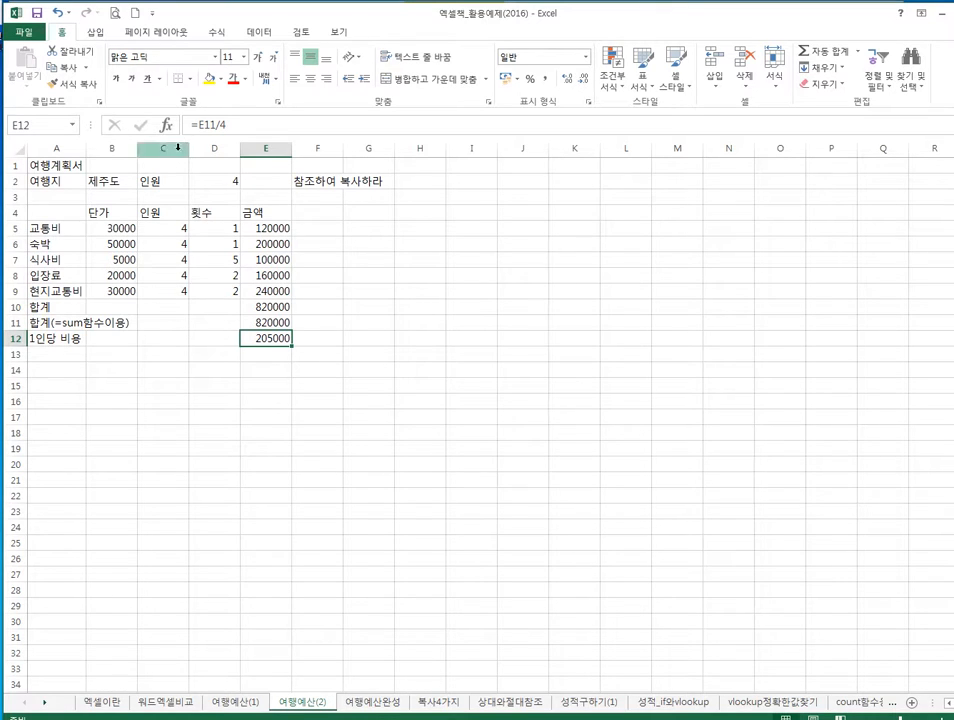
pyautogui.click(257, 125)
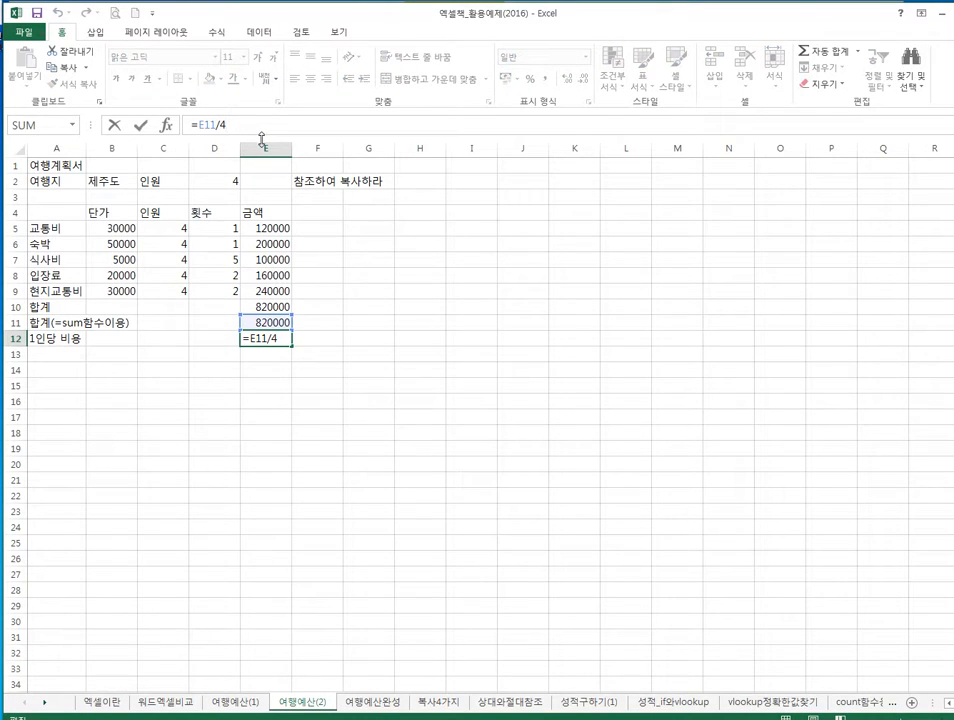
pyautogui.press('BackSpace')
pyautogui.write('5')
pyautogui.press('Return')
pyautogui.press('Up')
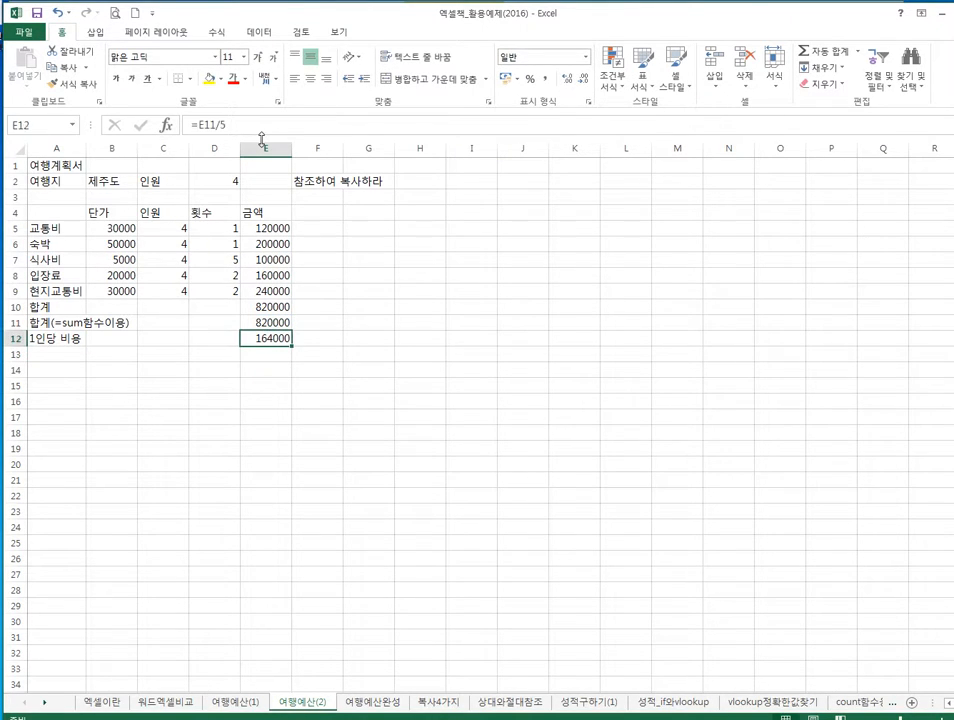
# Review the formulas in the 금액 column, from the totals up to cell E5.
pyautogui.press('Up')
pyautogui.press('Up')
pyautogui.press('Up')
pyautogui.press('Up')
pyautogui.press('Up')
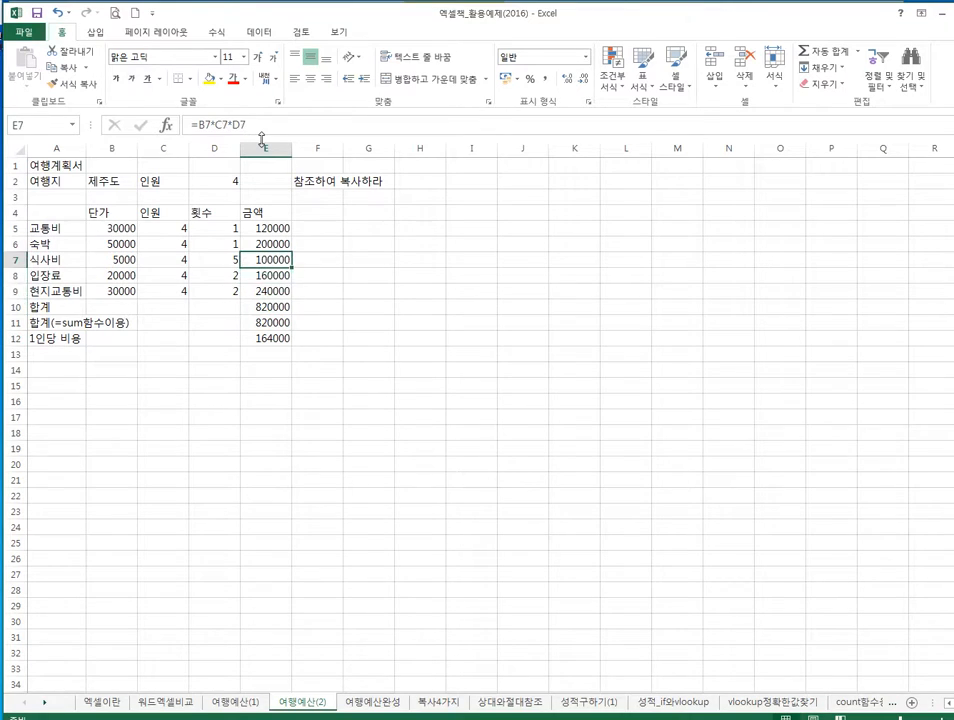
pyautogui.press('Down')
pyautogui.press('Down')
pyautogui.press('Down')
pyautogui.press('Up')
pyautogui.press('Up')
pyautogui.press('Up')
pyautogui.press('Up')
pyautogui.press('Up')
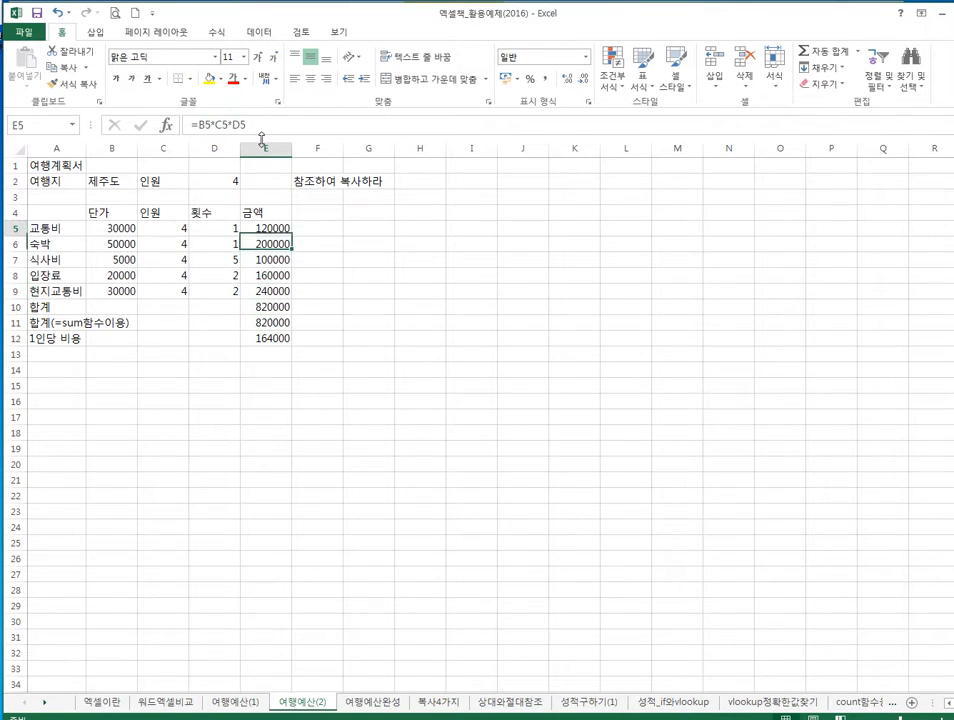
# Check the 인원 entries in cells C5 to C9 of the expense table.
pyautogui.press('Left')
pyautogui.press('Left')
pyautogui.press('Down')
pyautogui.press('Down')
pyautogui.press('Down')
pyautogui.press('Down')
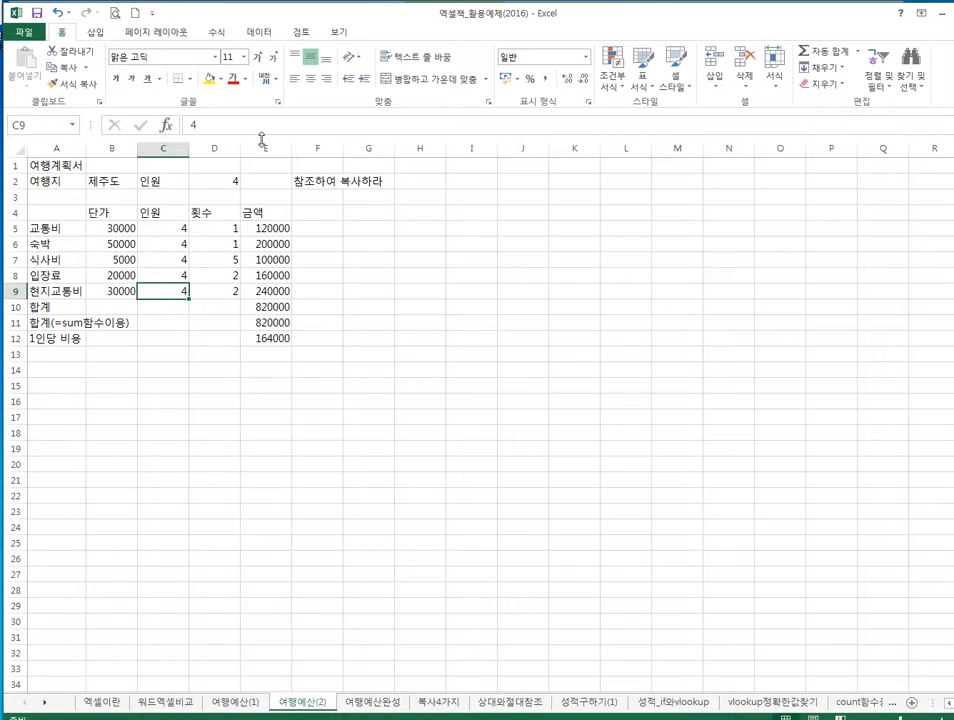
pyautogui.press('Up')
pyautogui.press('Up')
pyautogui.press('Up')
pyautogui.press('Up')
pyautogui.press('Up')
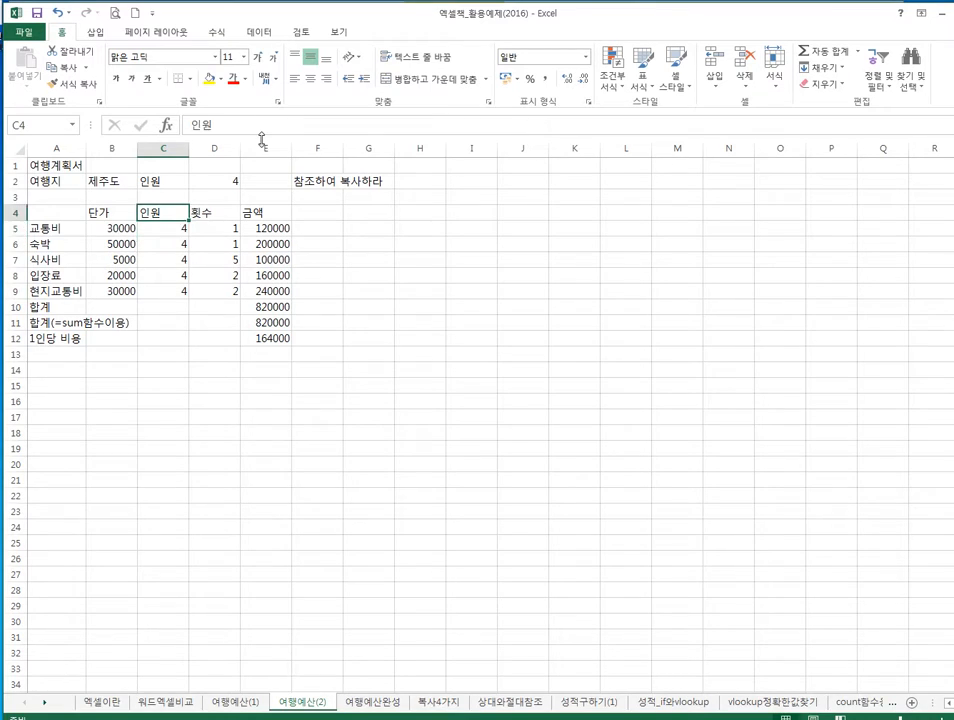
# Replace the 인원 value for 교통비 in cell C5 with the reference =D2.
pyautogui.press('Down')
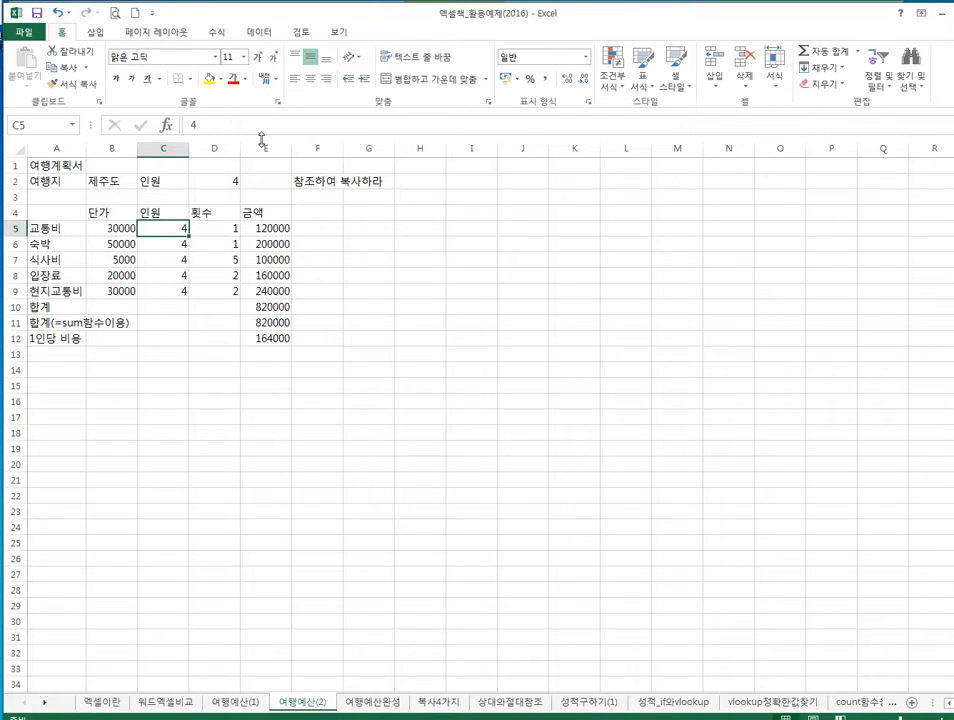
pyautogui.write('=')
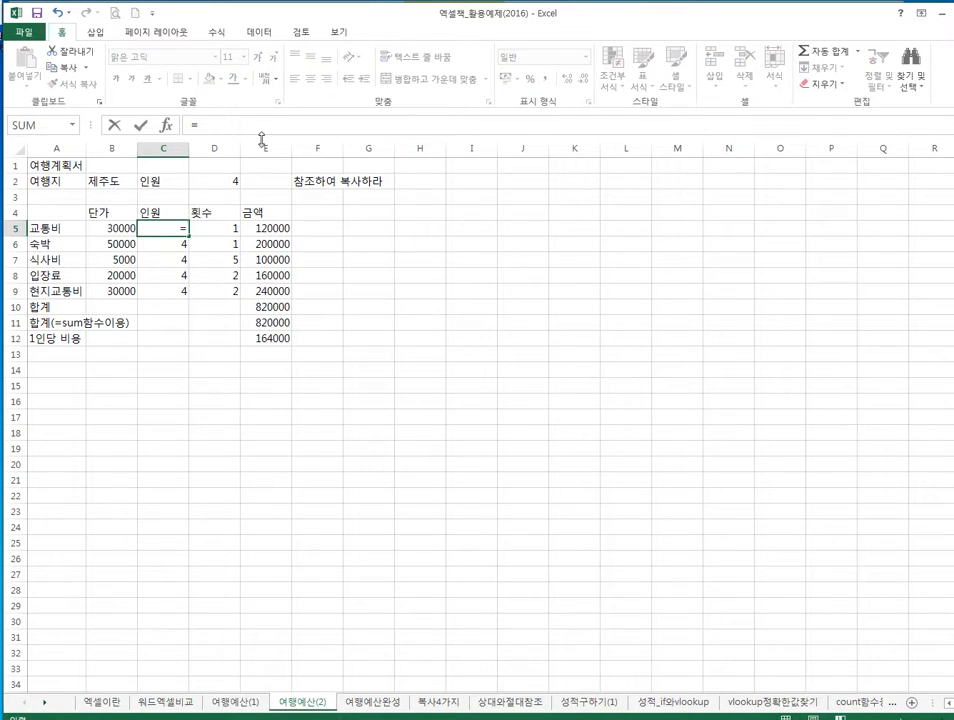
pyautogui.click(222, 181)
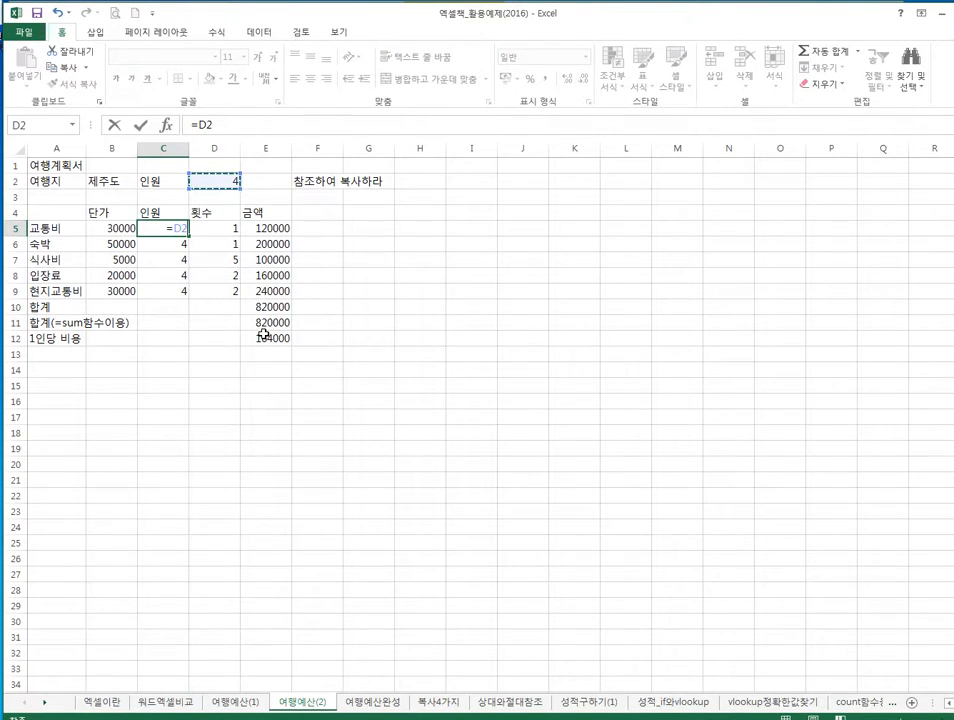
pyautogui.press('Return')
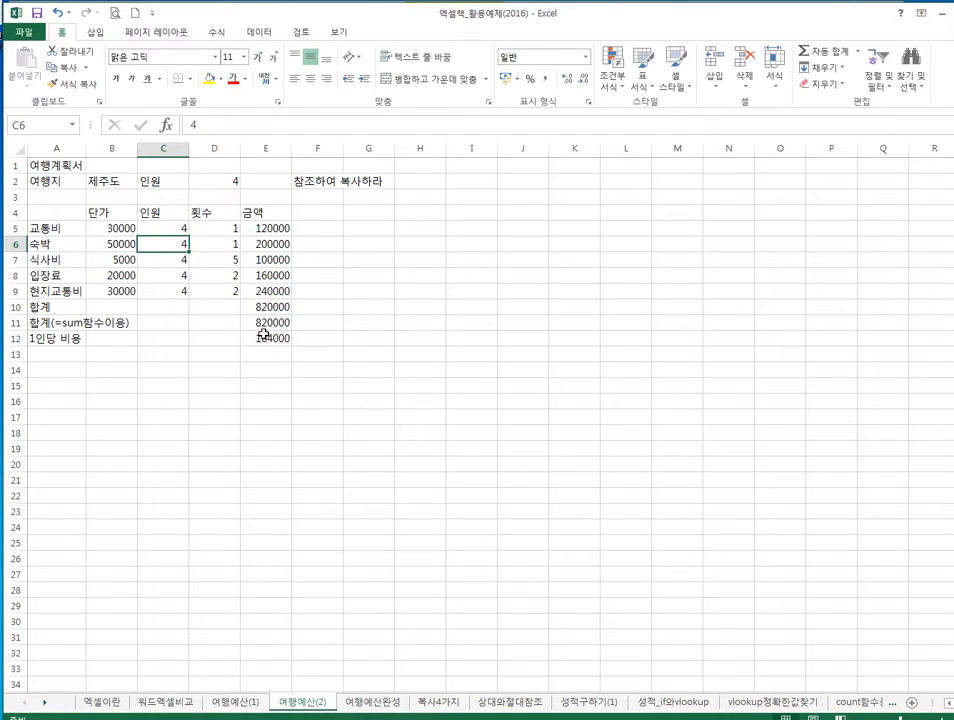
# Enter the reference =D2 in each of the remaining 인원 cells, C6 to C9.
pyautogui.write('=')
pyautogui.click(229, 178)
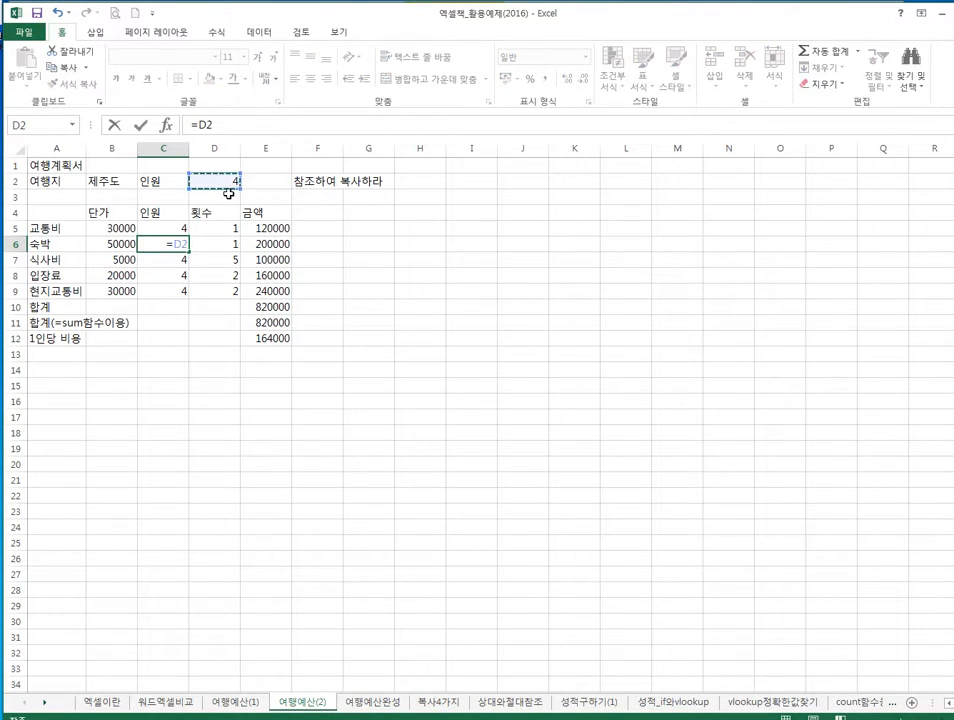
pyautogui.press('Return')
pyautogui.write('=')
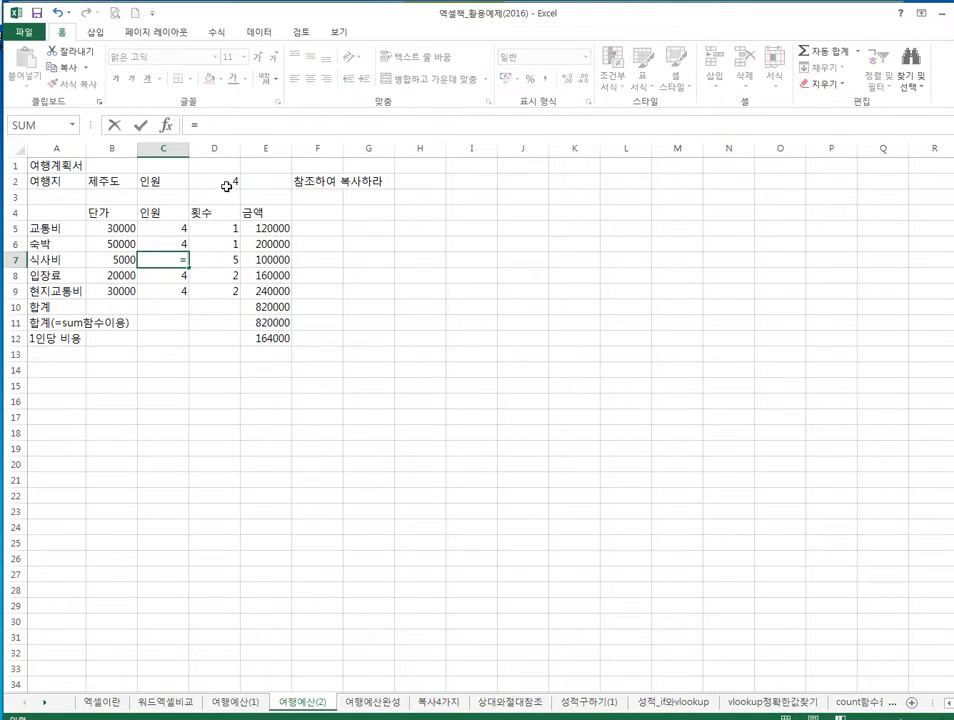
pyautogui.click(212, 181)
pyautogui.press('Return')
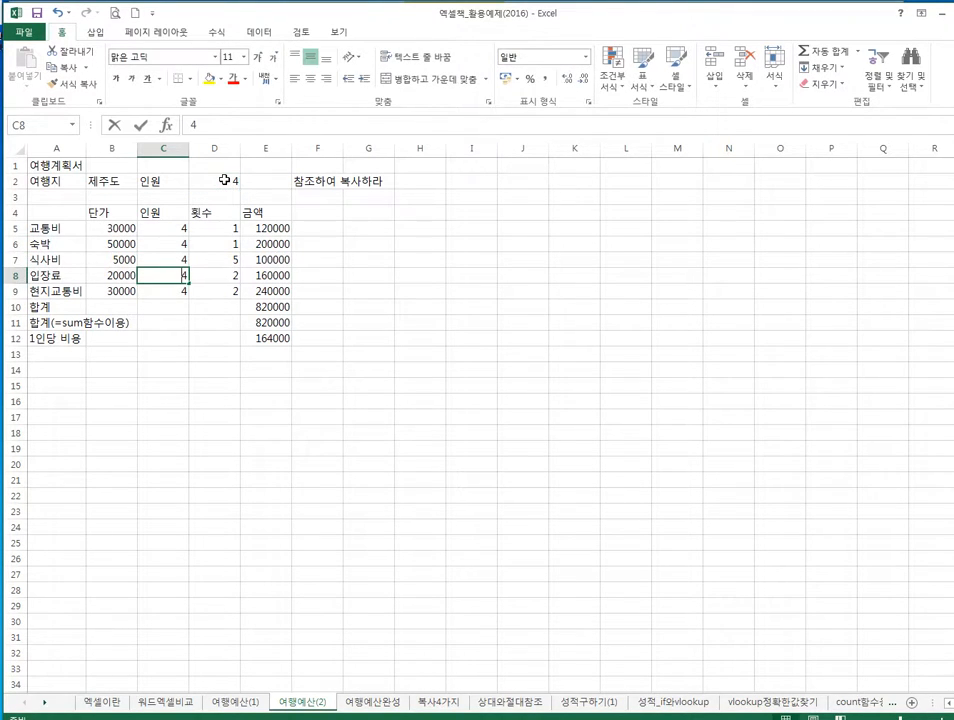
pyautogui.write('=')
pyautogui.click(225, 179)
pyautogui.press('Return')
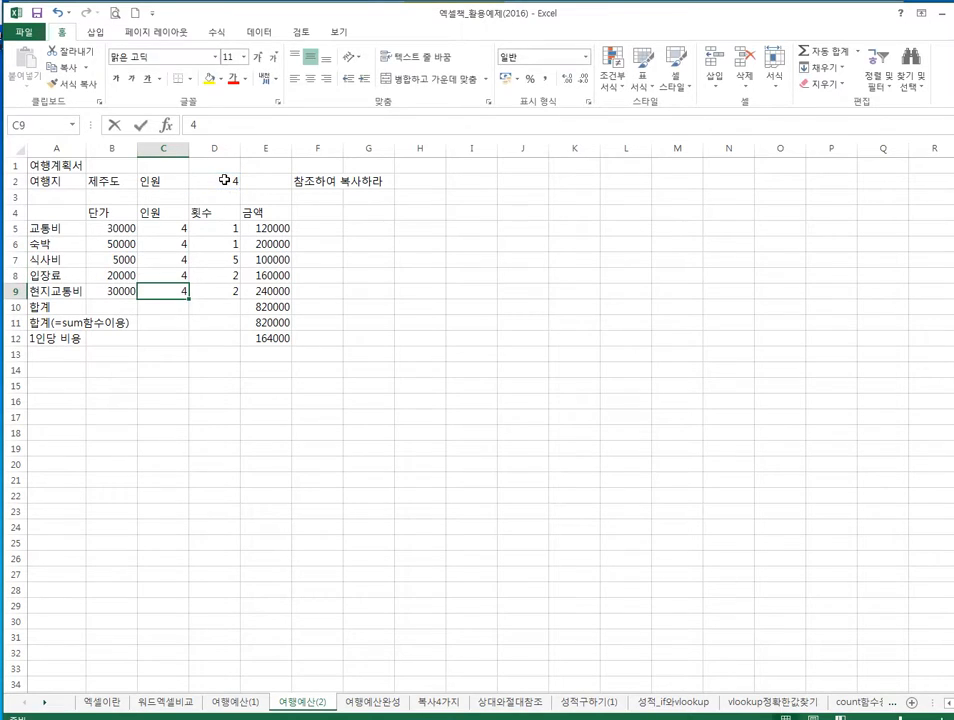
pyautogui.write('=')
pyautogui.click(225, 179)
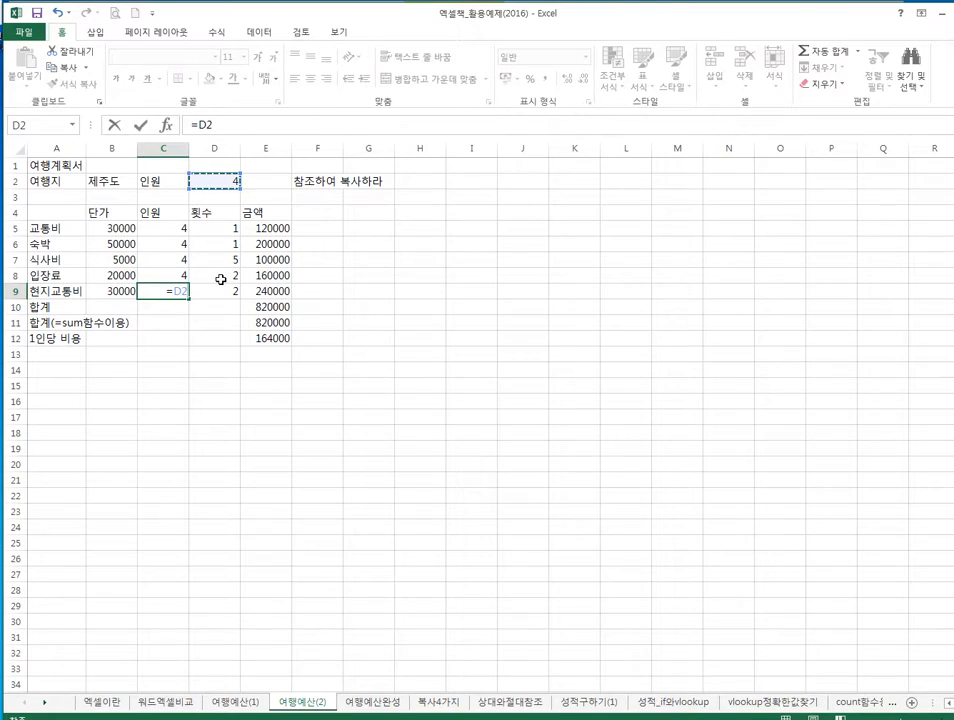
pyautogui.press('Return')
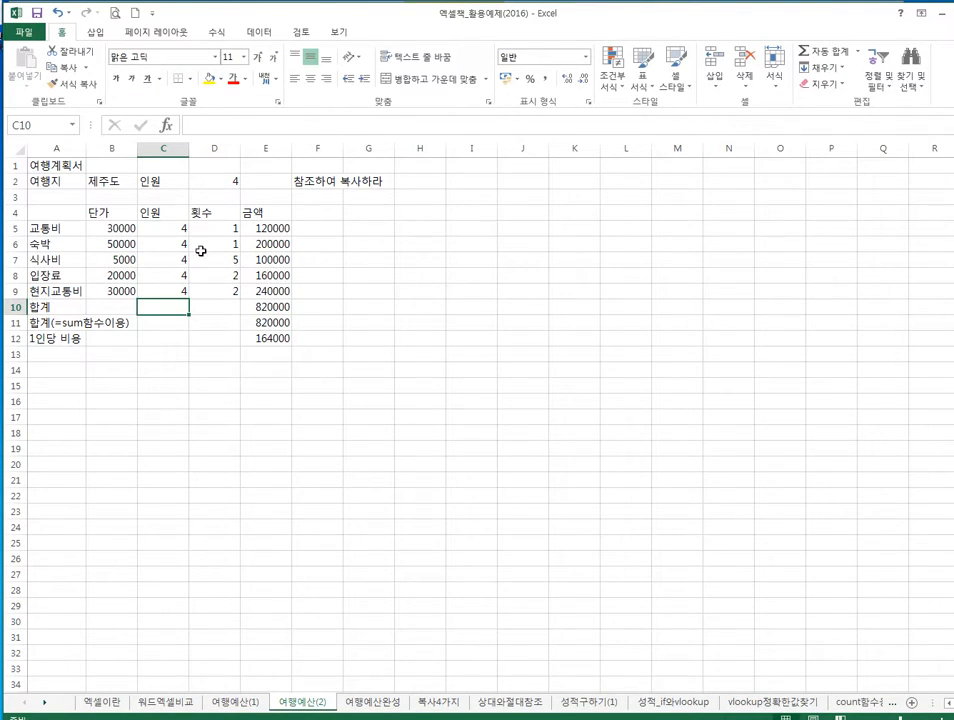
# Set the 인원 head count in cell D2 to 6.
pyautogui.click(157, 287)
pyautogui.click(213, 181)
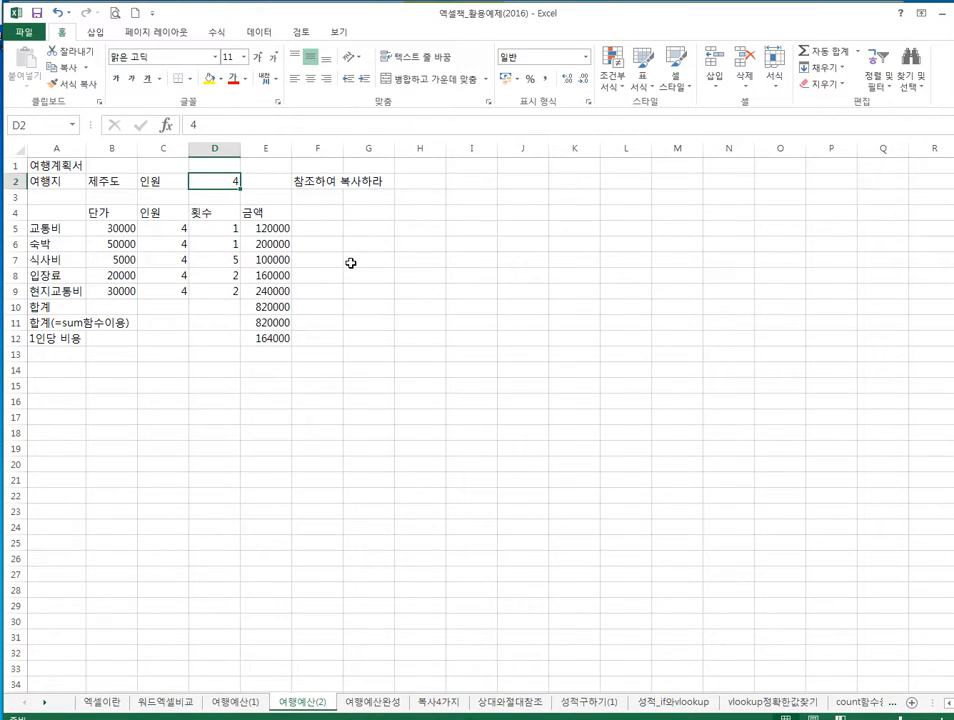
pyautogui.write('6')
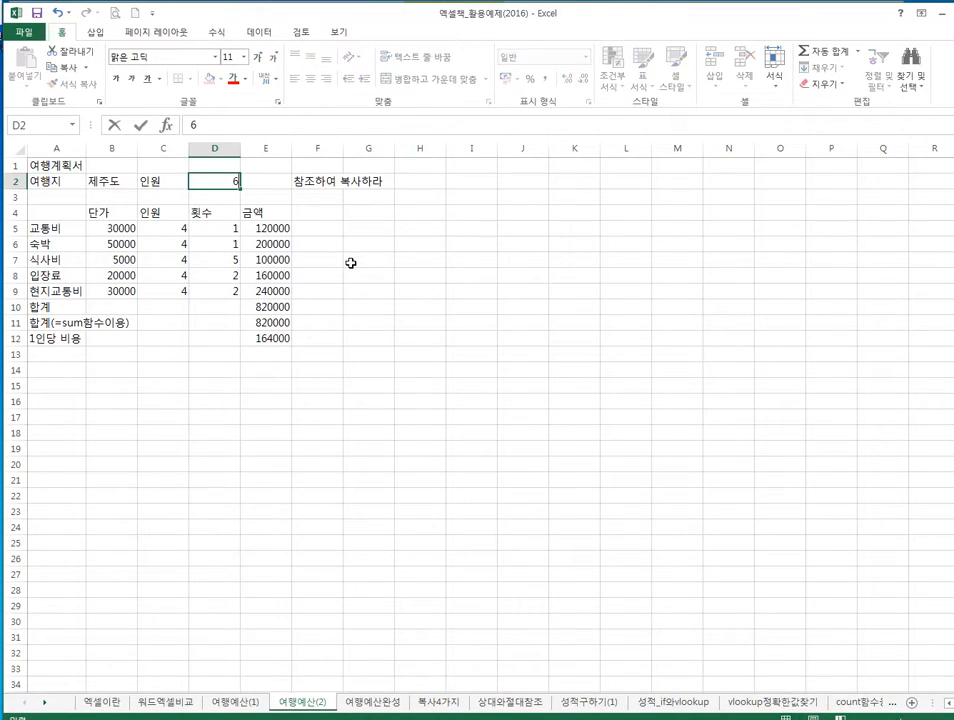
pyautogui.press('Return')
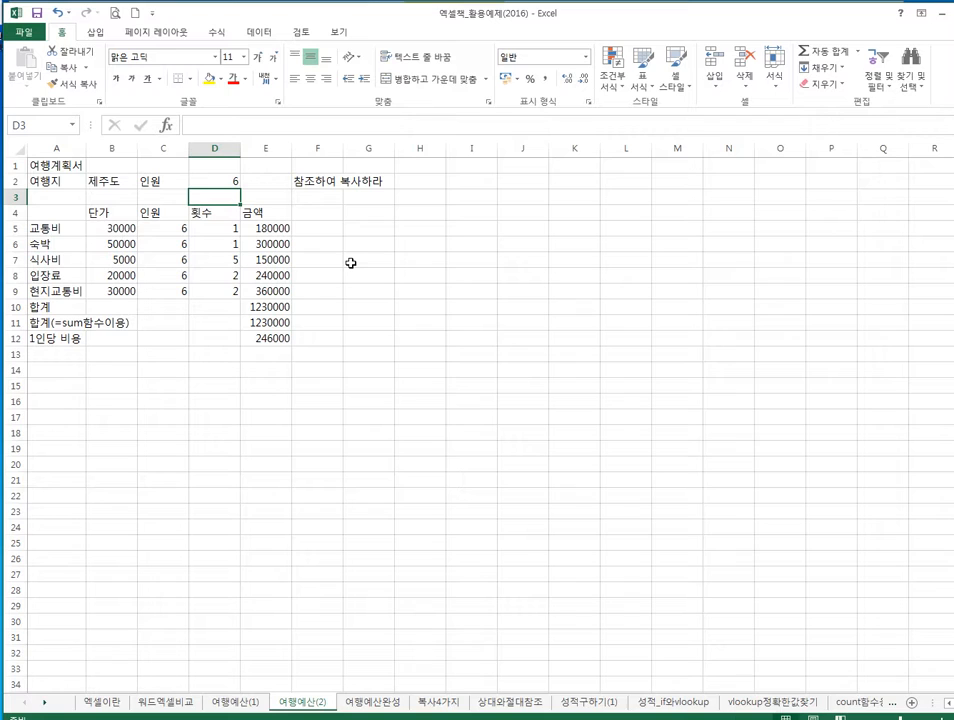
# Update the 1인당 비용 formula in cell E12 so the E11 total is divided by 6 people.
pyautogui.click(277, 339)
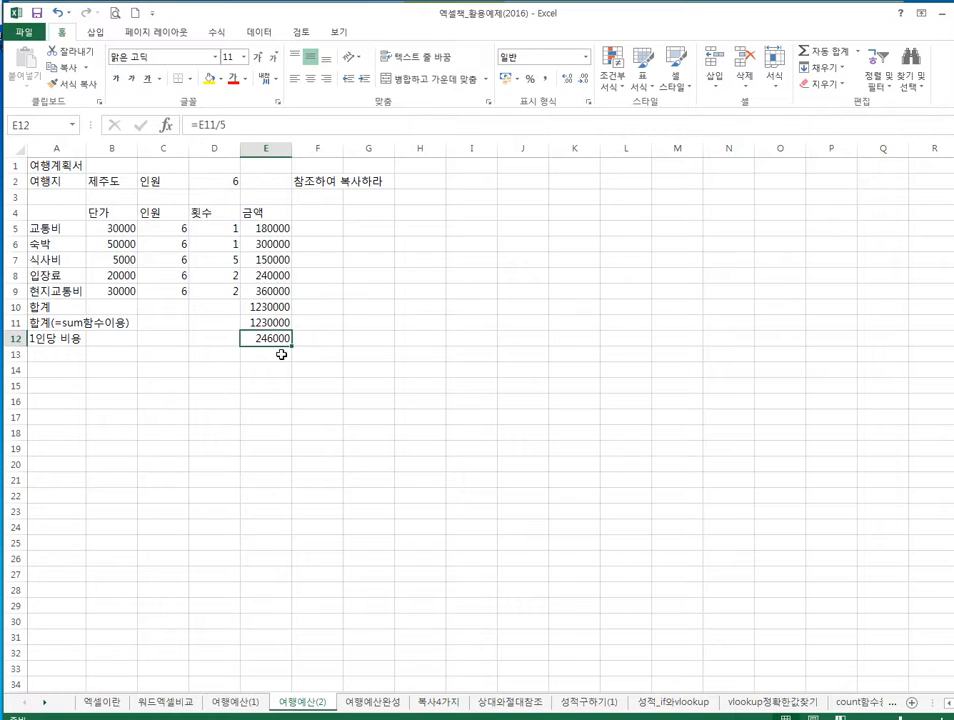
pyautogui.click(243, 124)
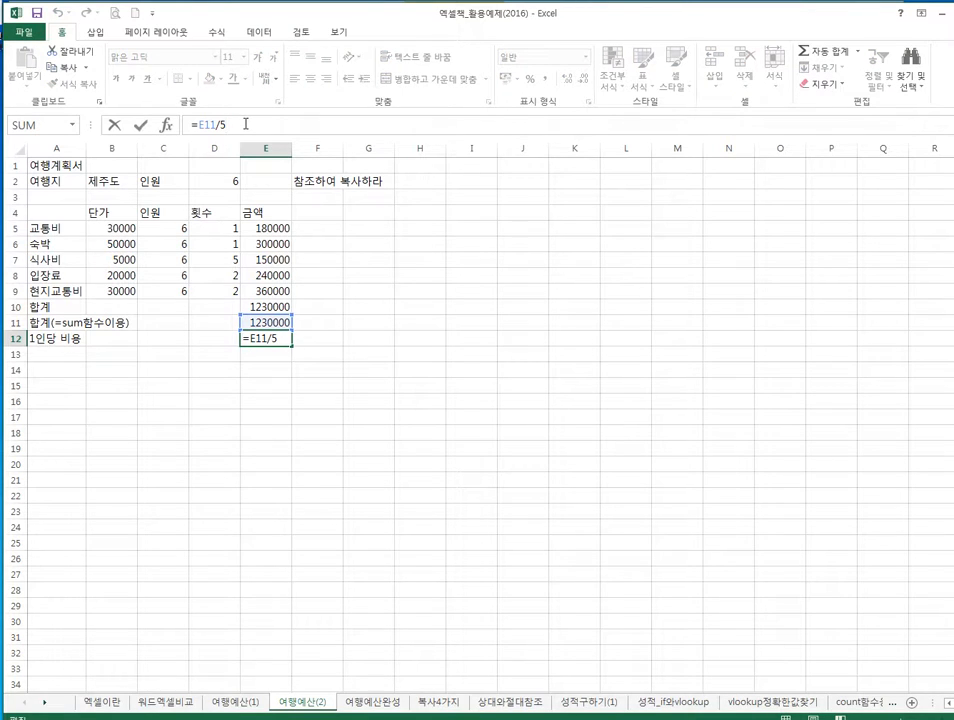
pyautogui.press('Return')
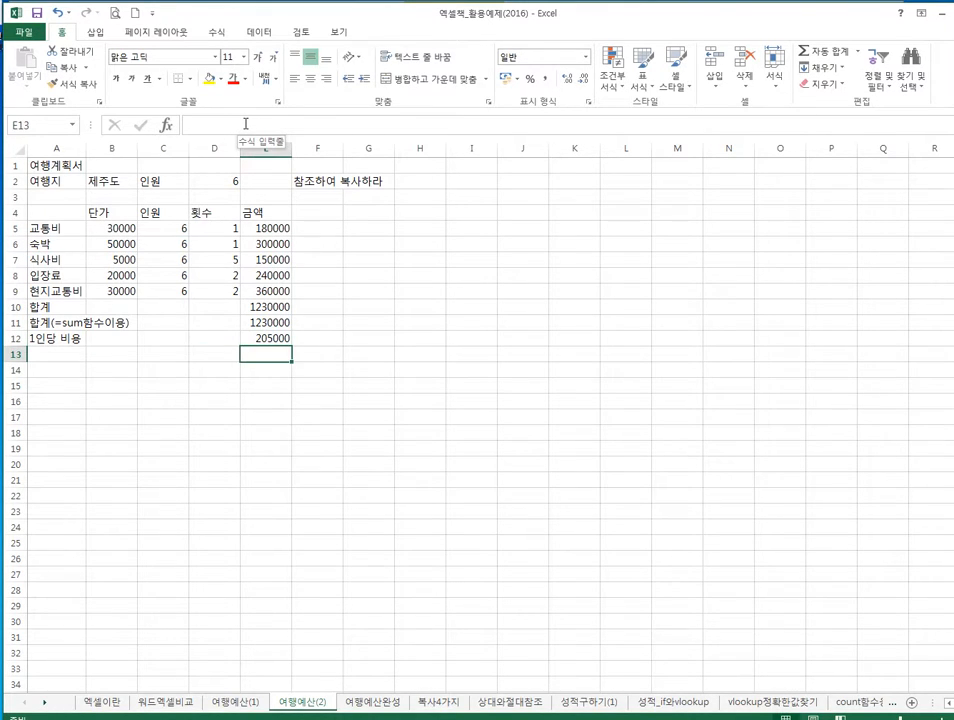
# Copy the 1인당 비용 label from cell A12 into cell A13.
pyautogui.press('Up')
pyautogui.press('Down')
pyautogui.press('Left')
pyautogui.press('Left')
pyautogui.press('Left')
pyautogui.press('Left')
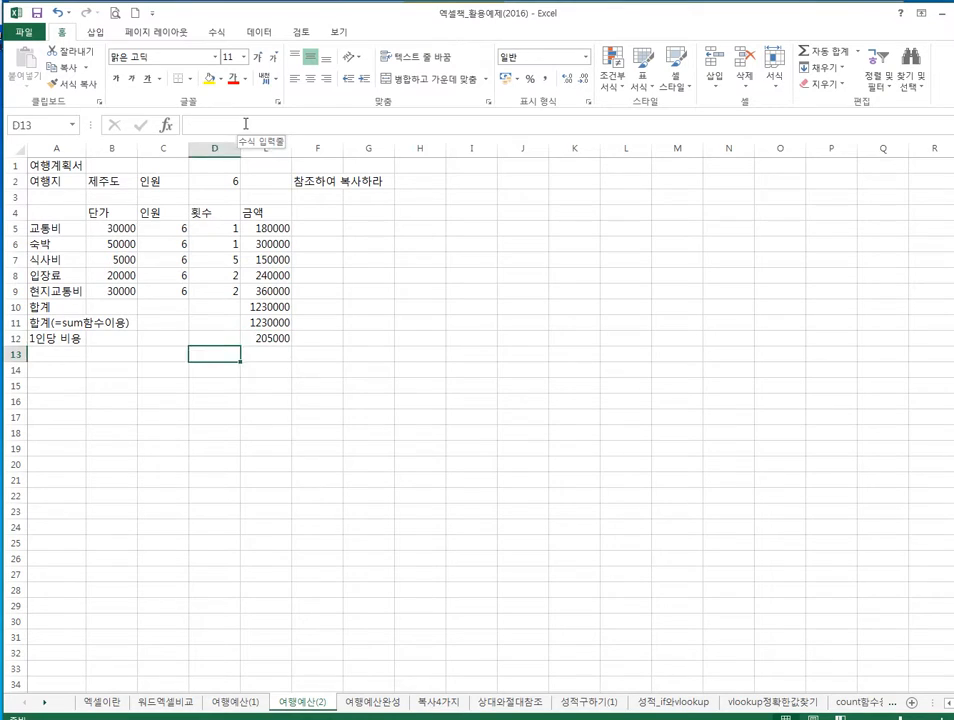
pyautogui.press('Up')
pyautogui.hotkey('ctrl', 'c')
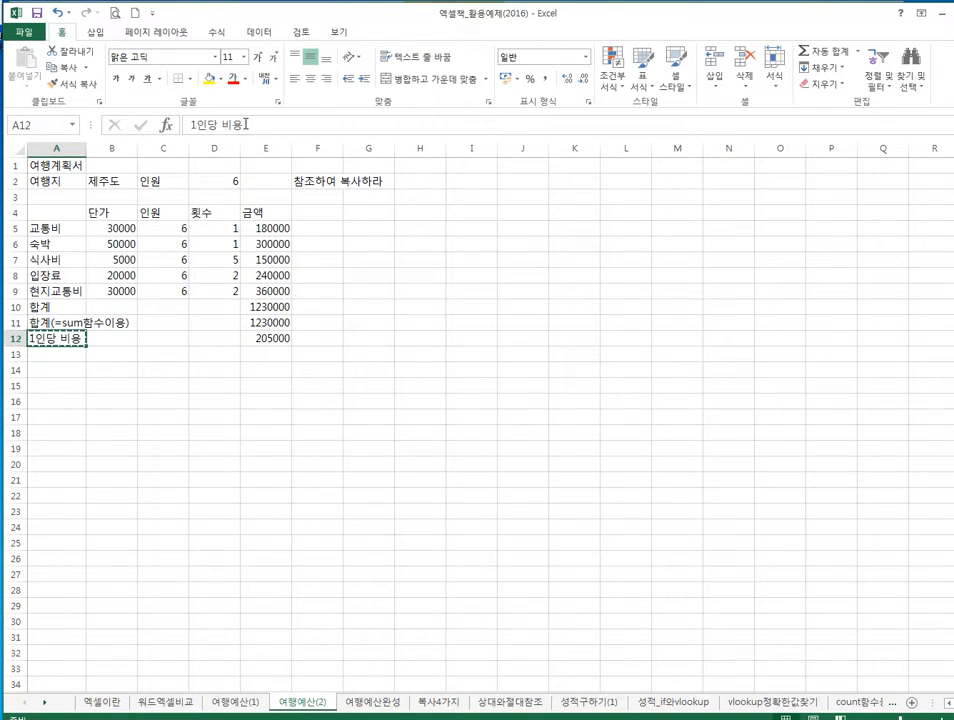
pyautogui.press('Down')
pyautogui.hotkey('ctrl', 'v')
# Enter the formula =E10/D2 in cell E13 to divide the total by the referenced head count.
pyautogui.press('Right')
pyautogui.press('Right')
pyautogui.press('Right')
pyautogui.press('Right')
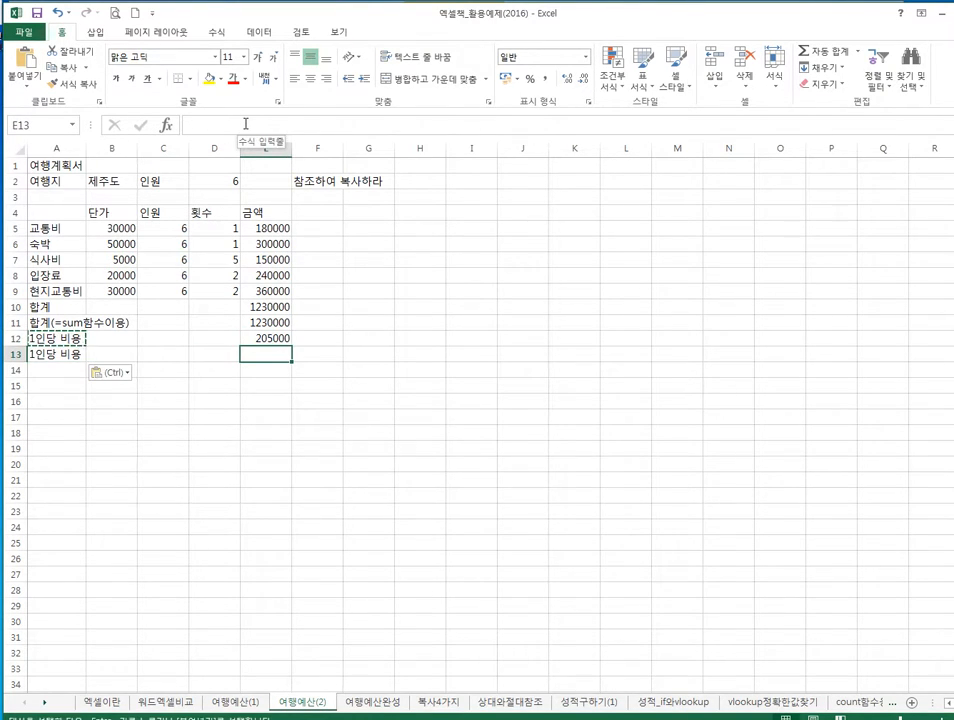
pyautogui.press('Escape')
pyautogui.write('=')
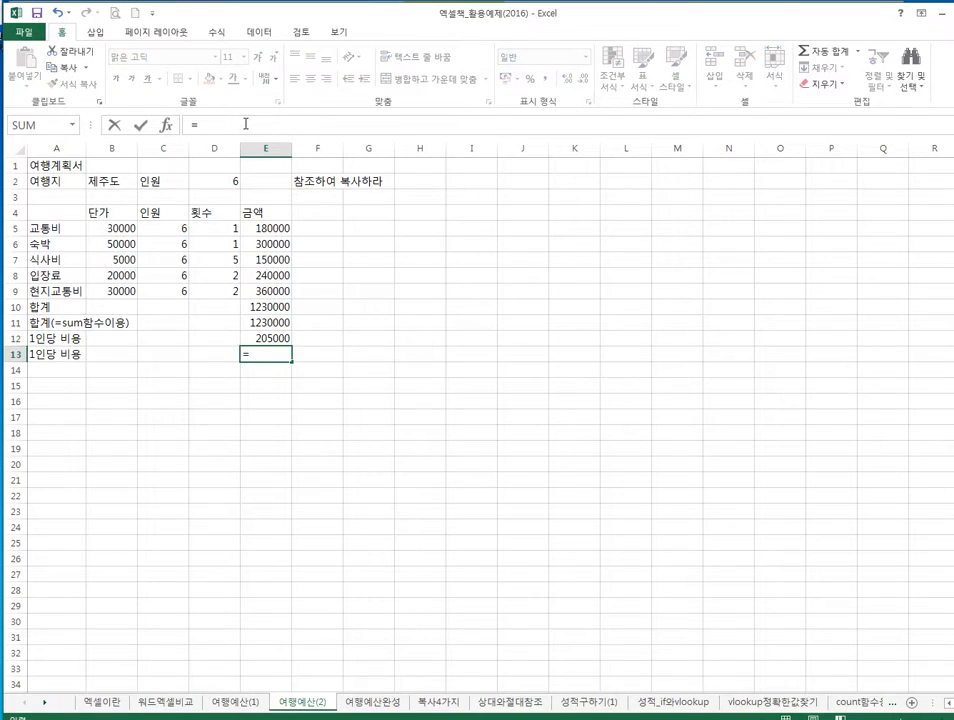
pyautogui.click(274, 309)
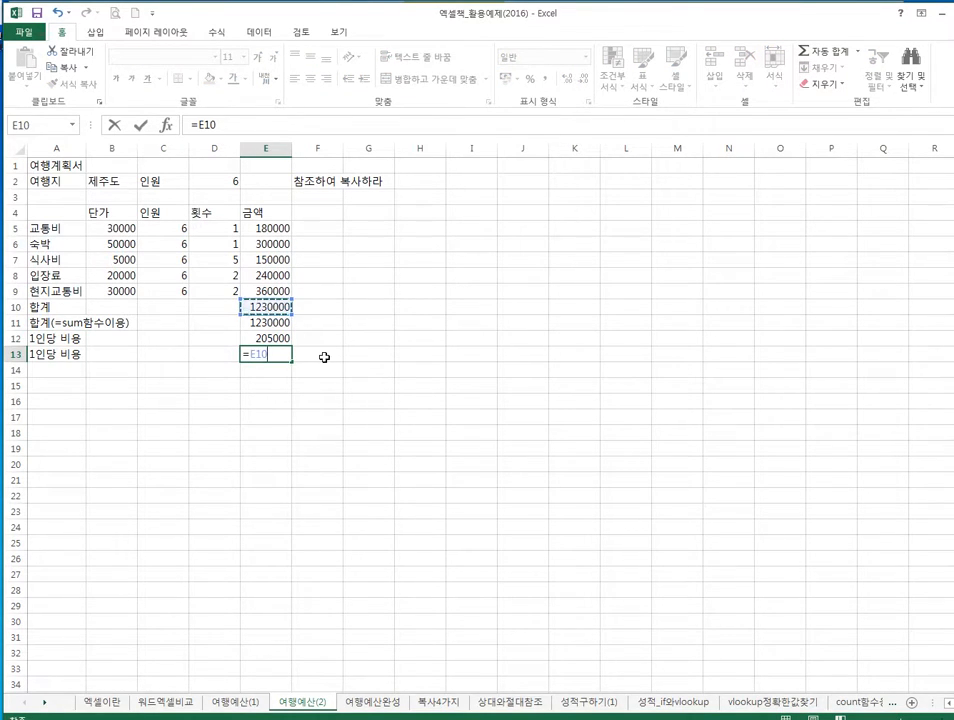
pyautogui.write('/')
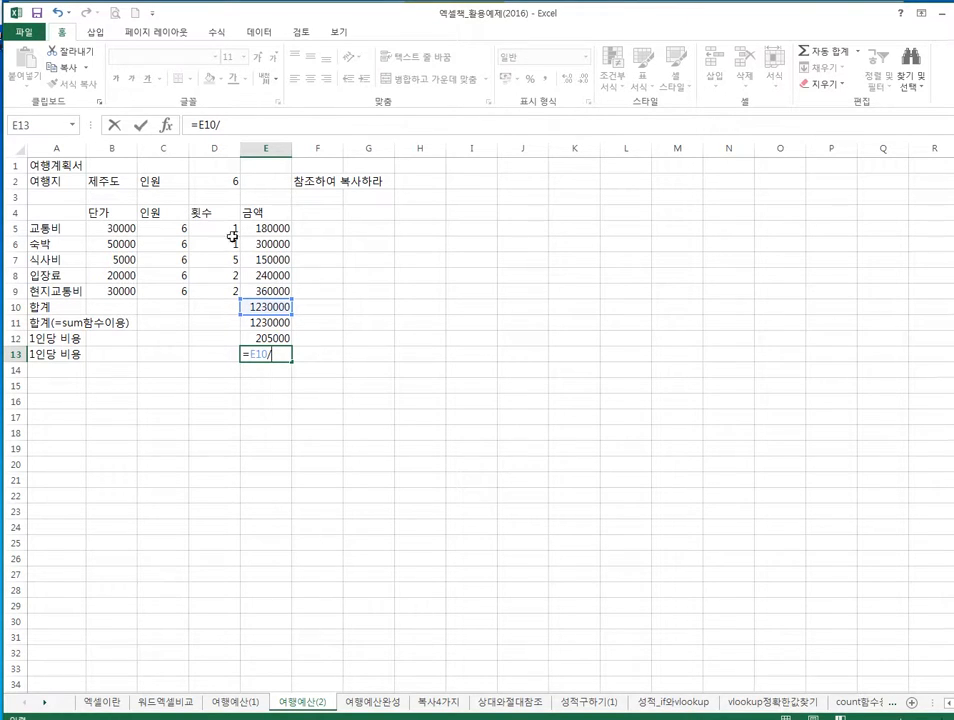
pyautogui.click(226, 182)
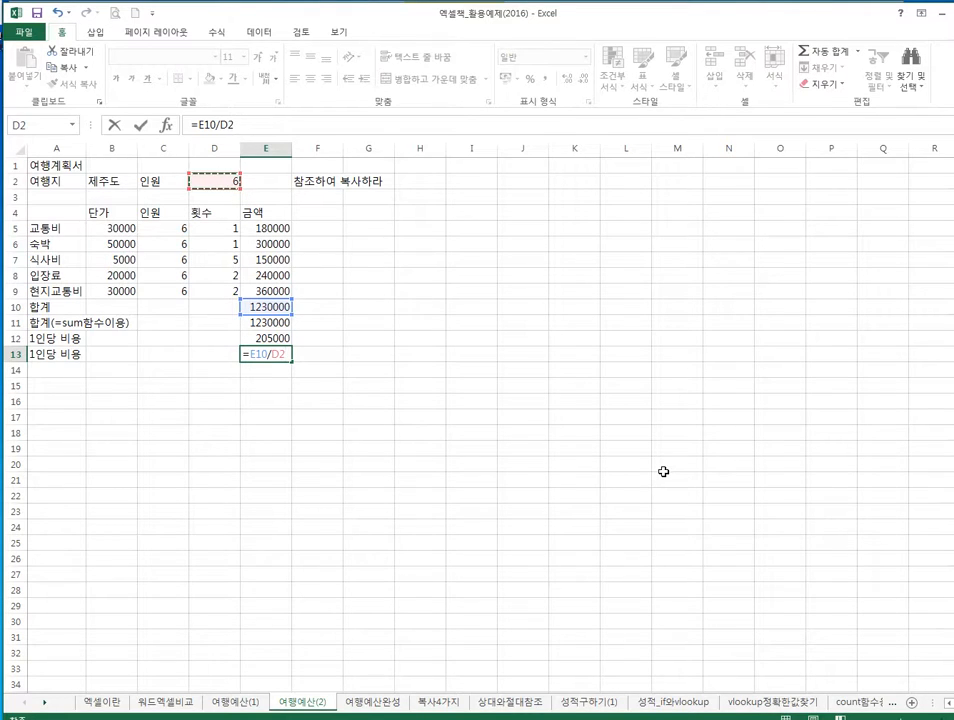
pyautogui.press('Return')
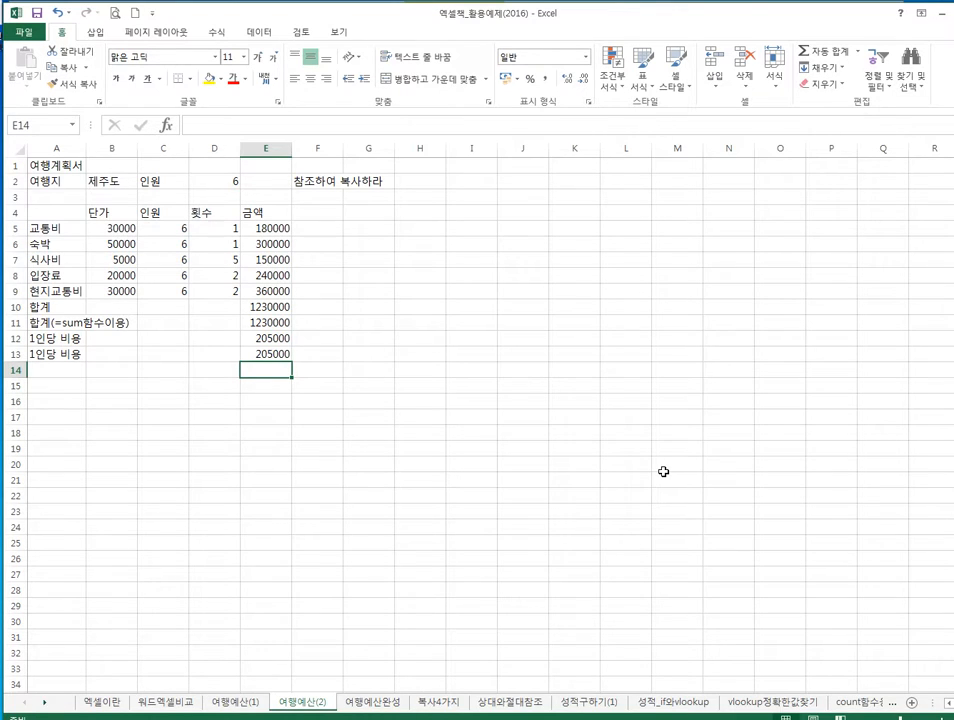
# Set the 인원 head count in cell D2 to 9.
pyautogui.press('Up')
pyautogui.press('Up')
pyautogui.press('Up')
pyautogui.press('Up')
pyautogui.press('Up')
pyautogui.press('Up')
pyautogui.press('Up')
pyautogui.press('Up')
pyautogui.press('Up')
pyautogui.press('Up')
pyautogui.press('Up')
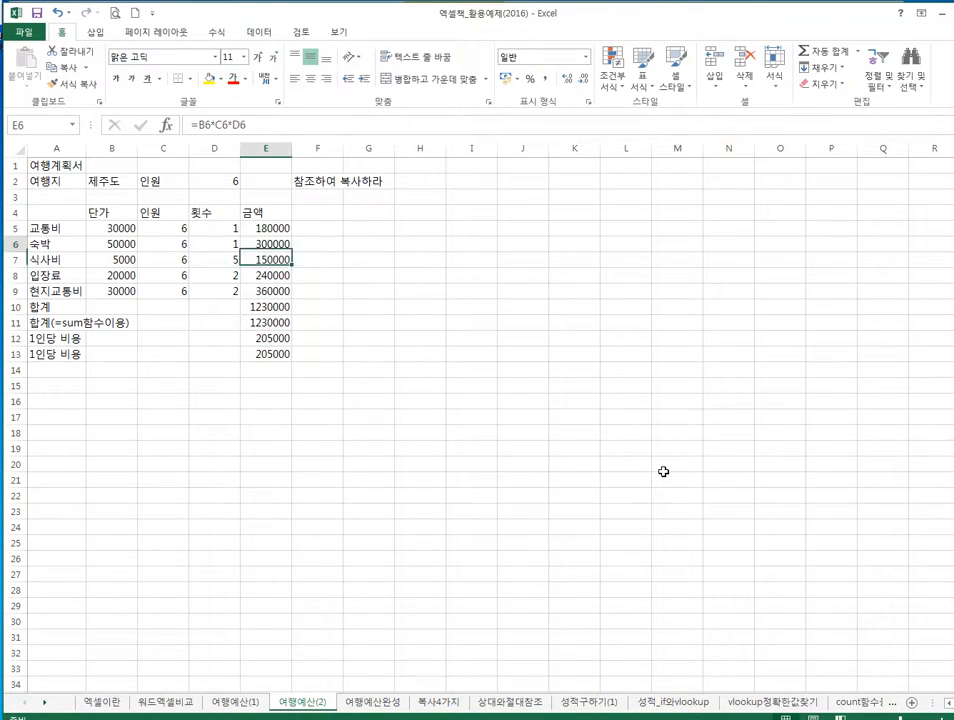
pyautogui.press('Up')
pyautogui.press('Left')
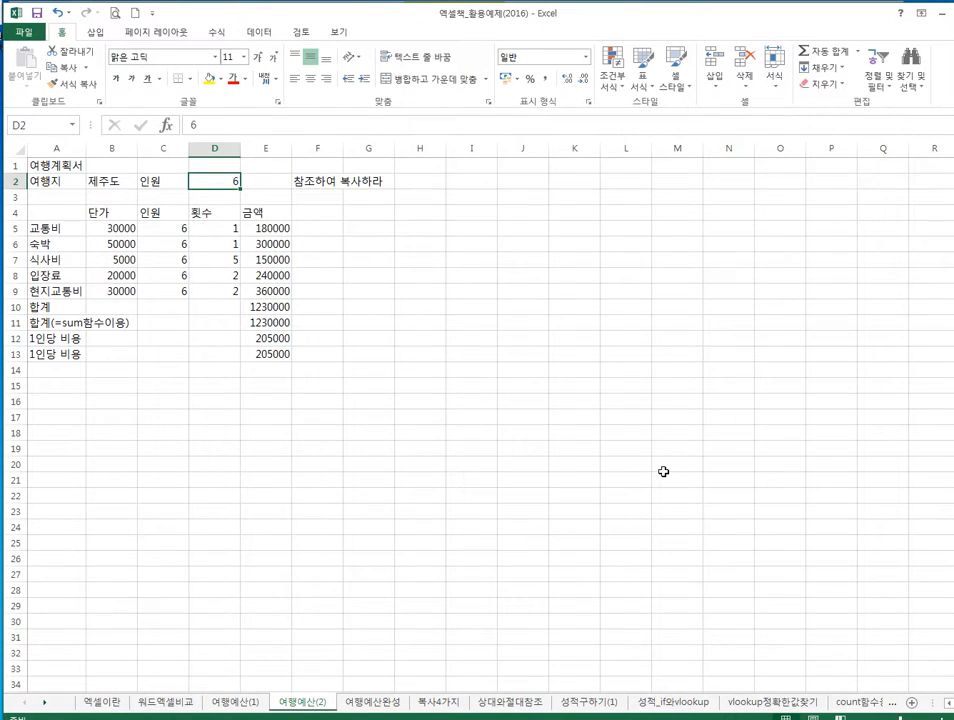
pyautogui.write('9')
pyautogui.press('Return')
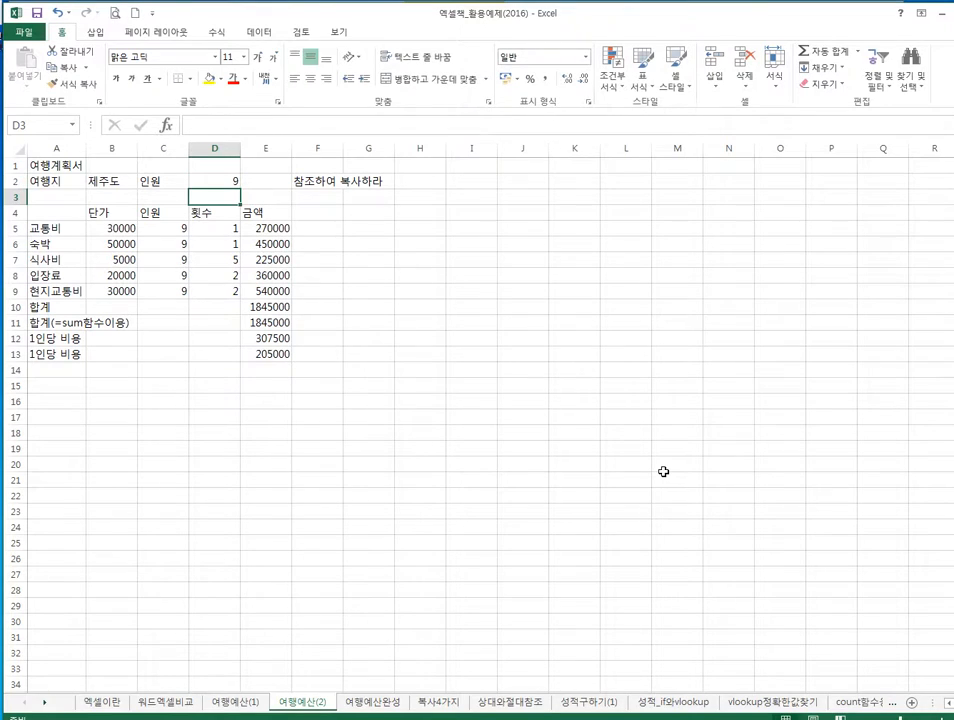
# Compare the two 1인당 비용 formulas in cells E13 and E12 and their results.
pyautogui.press('Down')
pyautogui.press('Down')
pyautogui.press('Down')
pyautogui.press('Down')
pyautogui.press('Down')
pyautogui.press('Down')
pyautogui.press('Down')
pyautogui.press('Down')
pyautogui.press('Down')
pyautogui.press('Down')
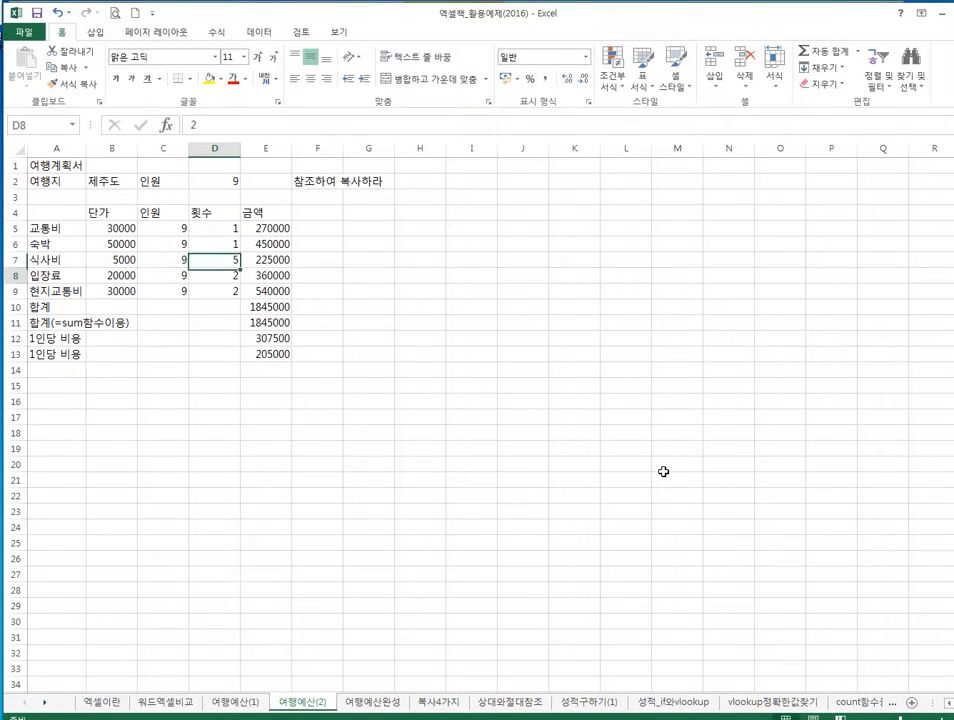
pyautogui.press('Right')
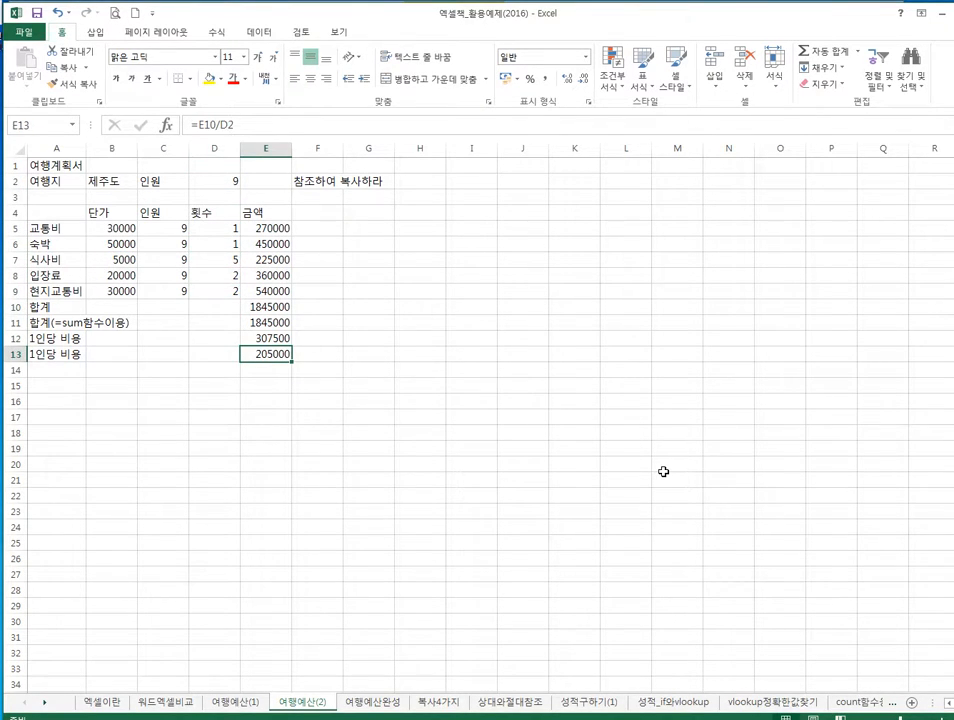
pyautogui.press('Up')
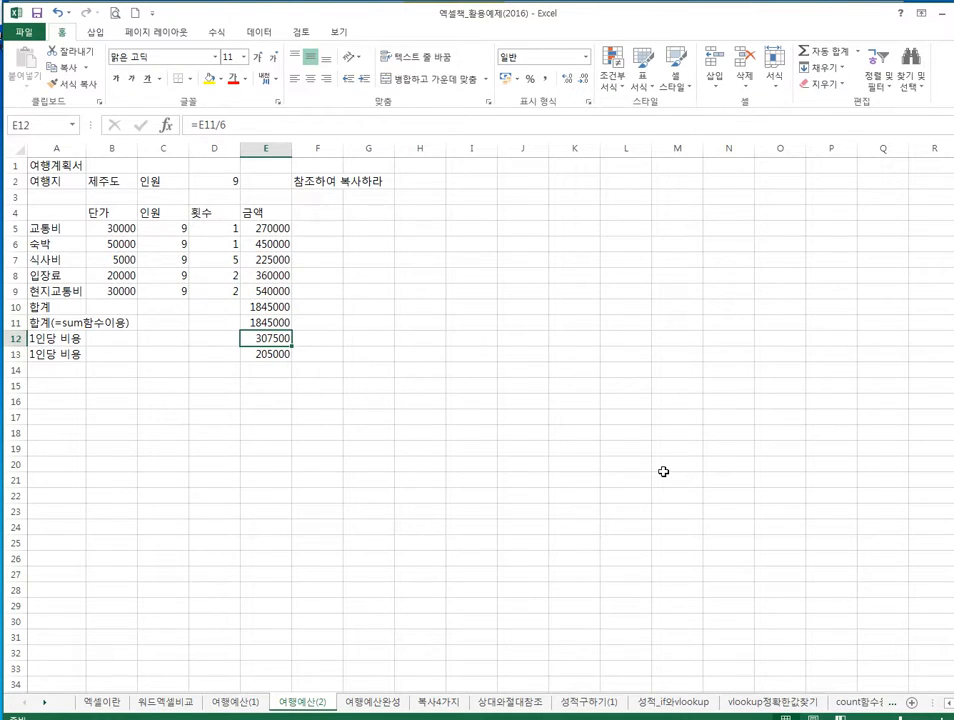
pyautogui.press('Up')
pyautogui.press('Down')
# Overwrite the 인원 references for 숙박 and 식사비 in cells C6 and C7 with the value 7.
pyautogui.click(176, 229)
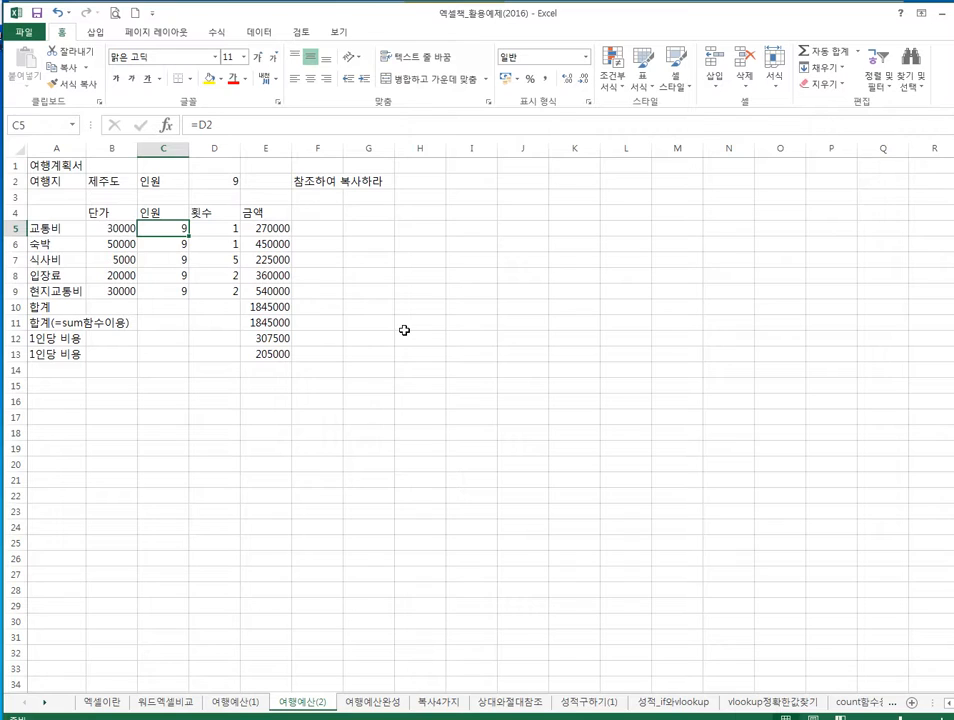
pyautogui.press('Down')
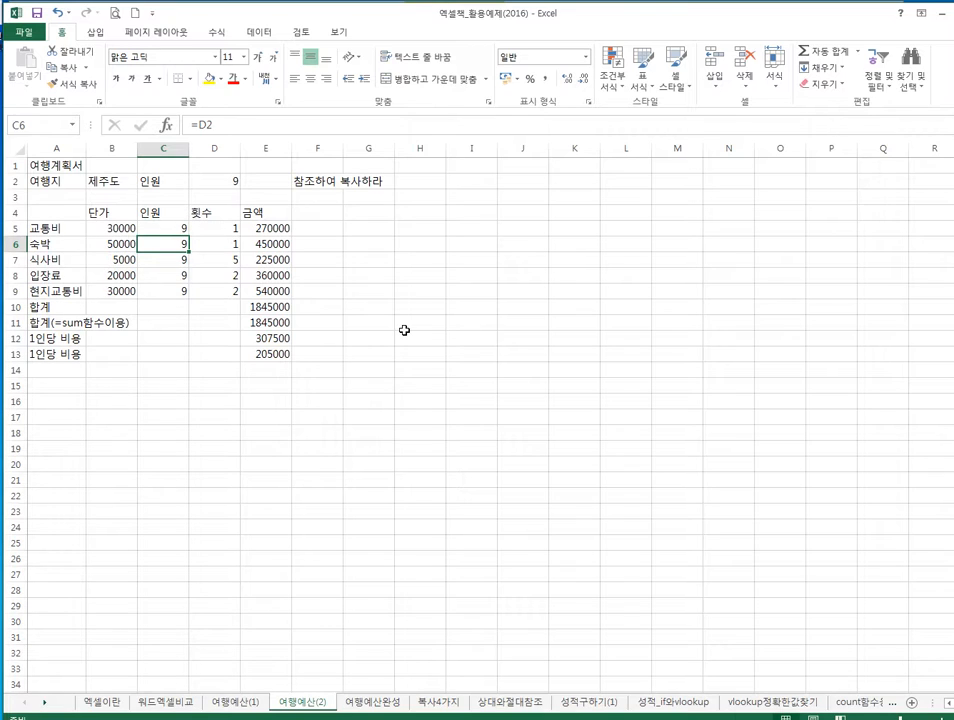
pyautogui.write('7')
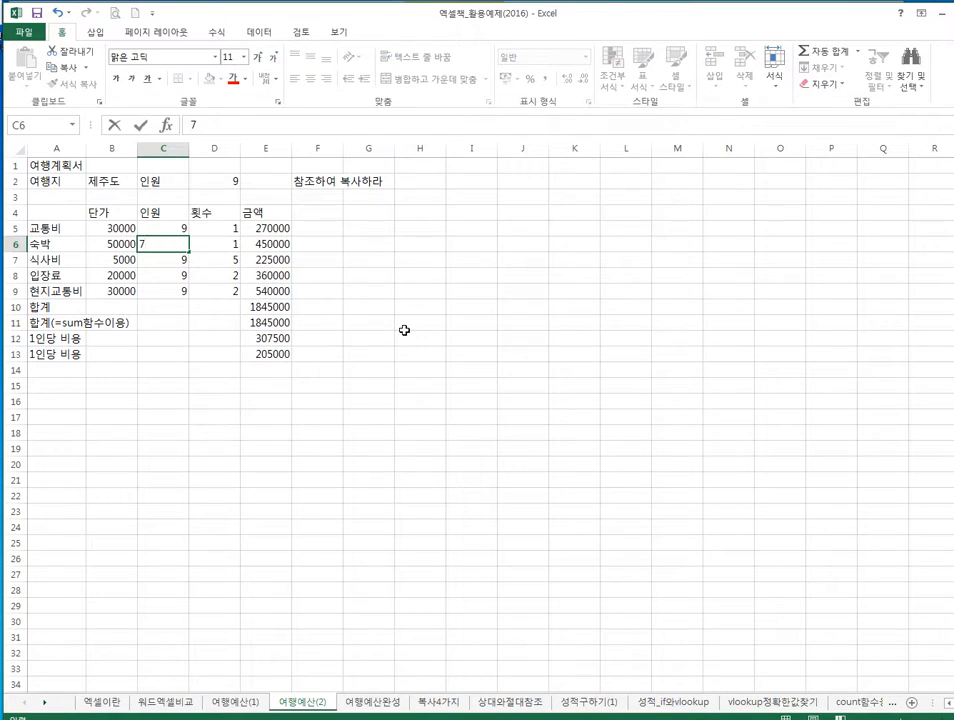
pyautogui.press('Return')
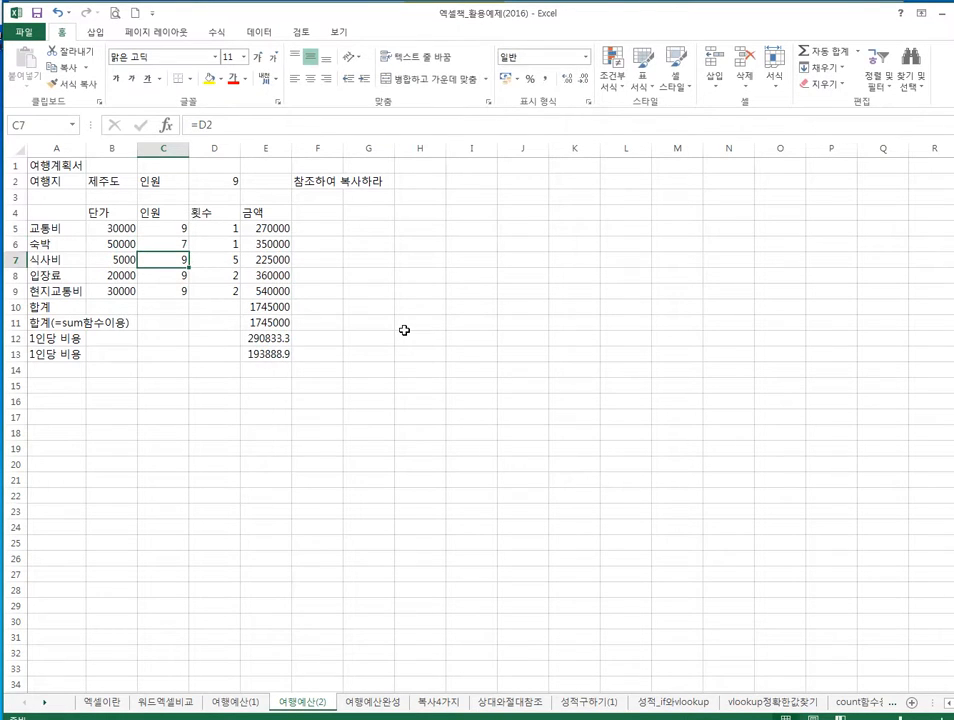
pyautogui.write('7')
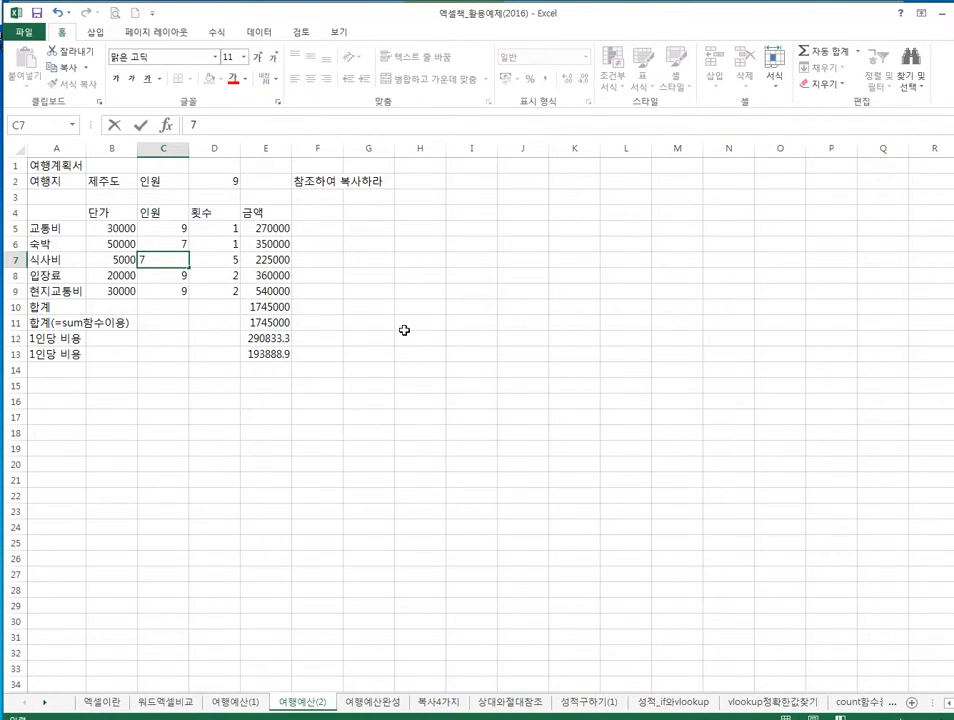
pyautogui.press('Return')
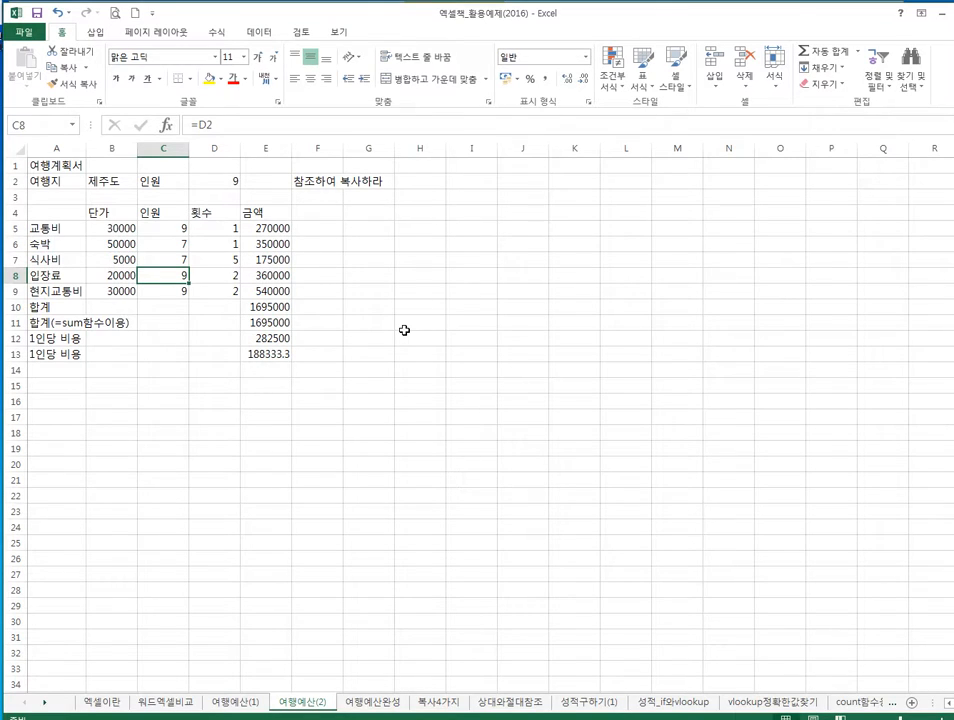
# Examine the total in E10 and which cells the per-person formulas in E12 and E13 refer to.
pyautogui.press('Right')
pyautogui.press('Right')
pyautogui.press('Down')
pyautogui.press('Down')
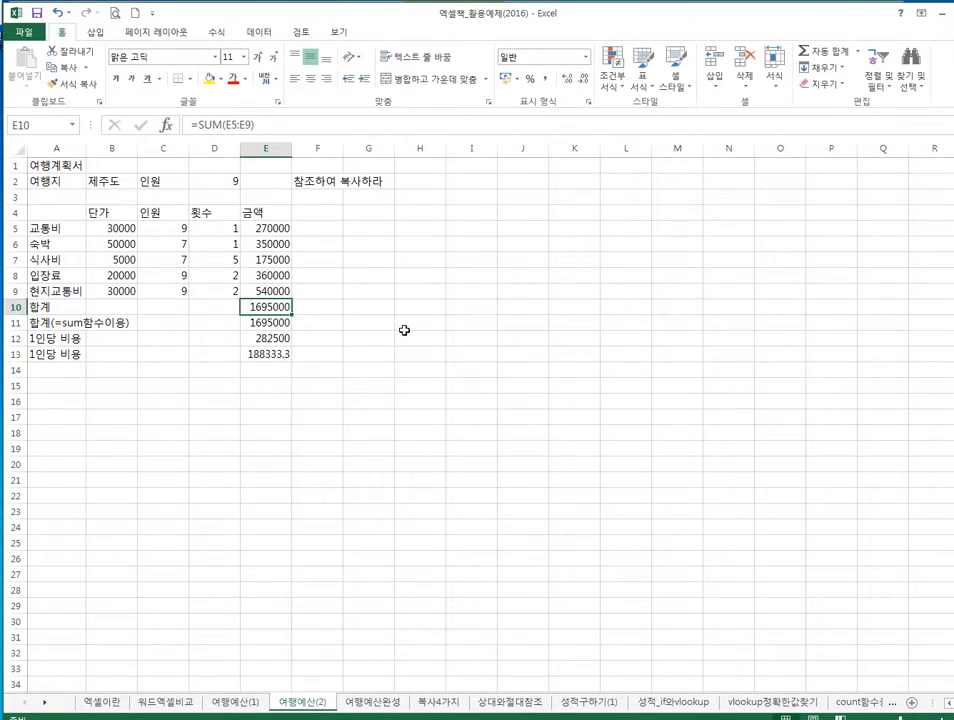
pyautogui.press('Down')
pyautogui.press('Down')
pyautogui.press('Down')
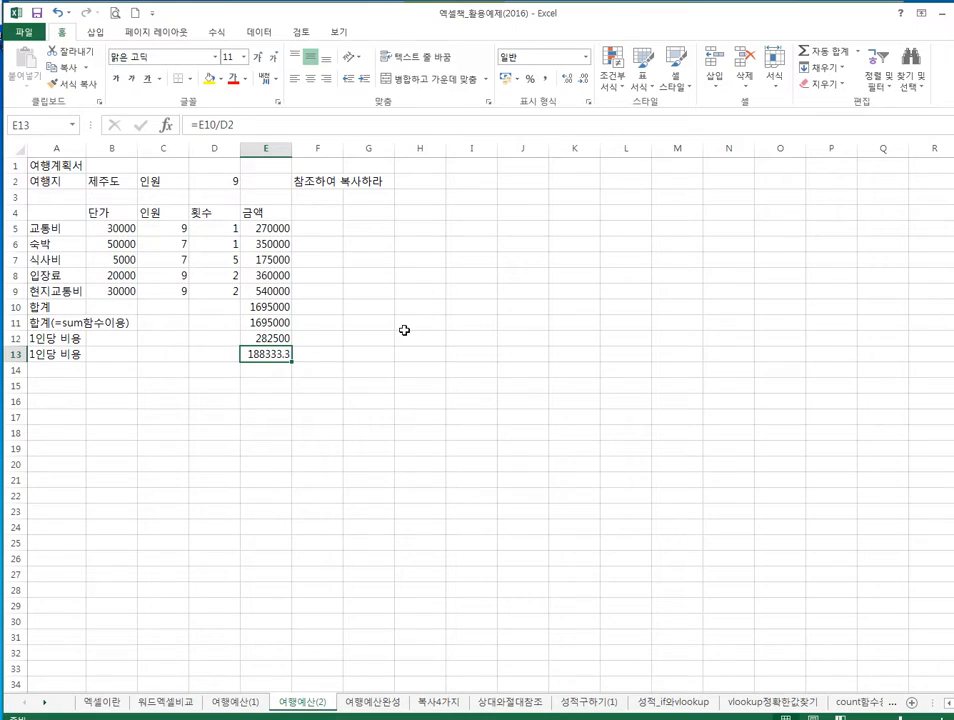
pyautogui.press('Up')
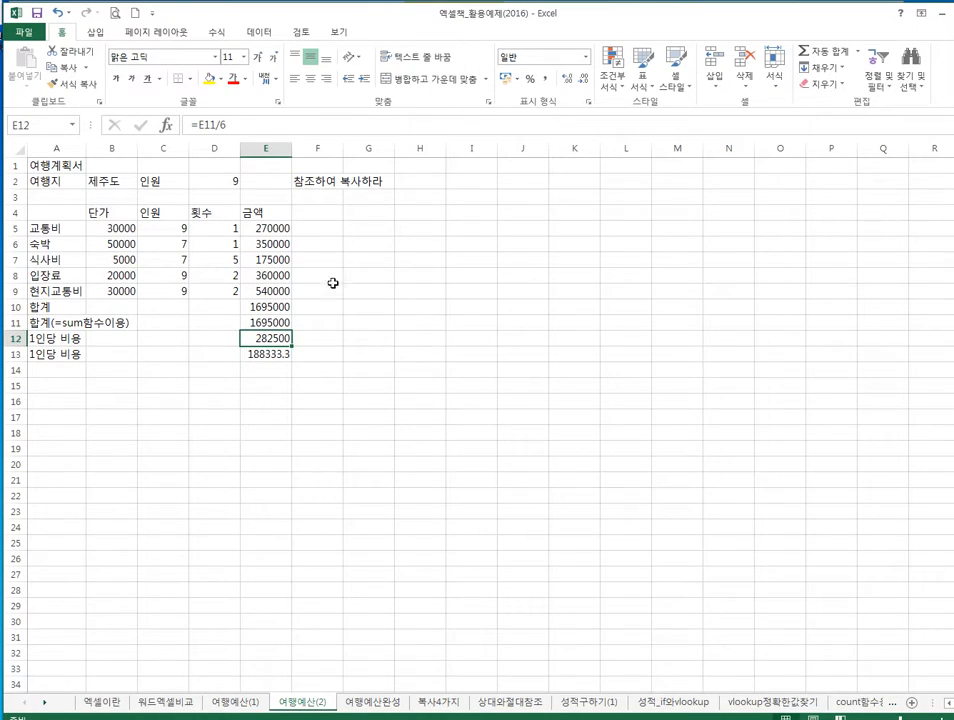
pyautogui.click(271, 128)
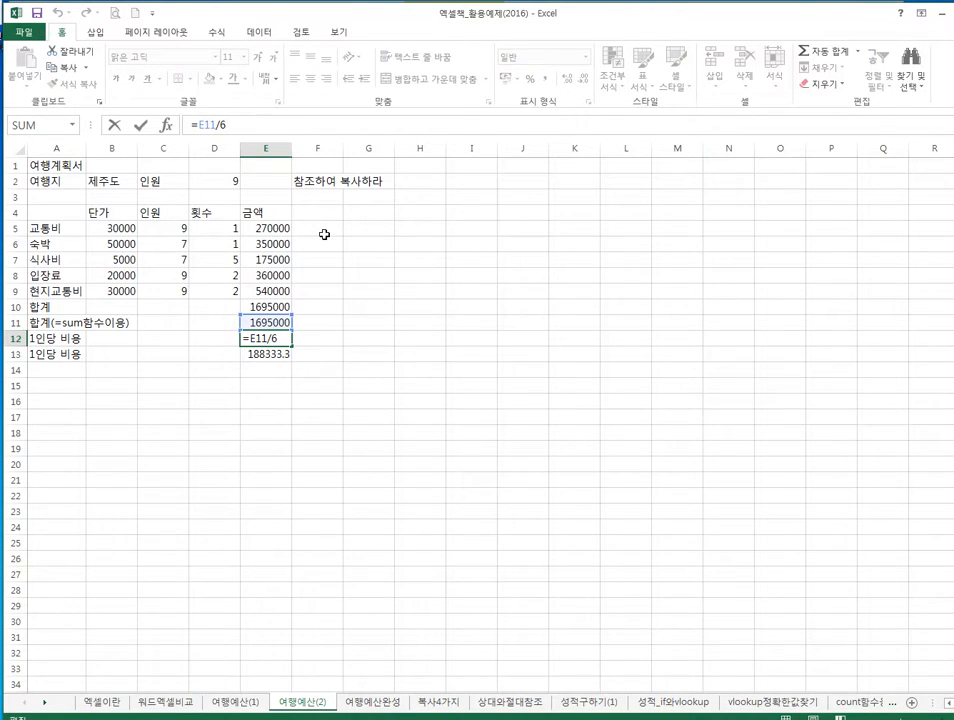
pyautogui.click(271, 356)
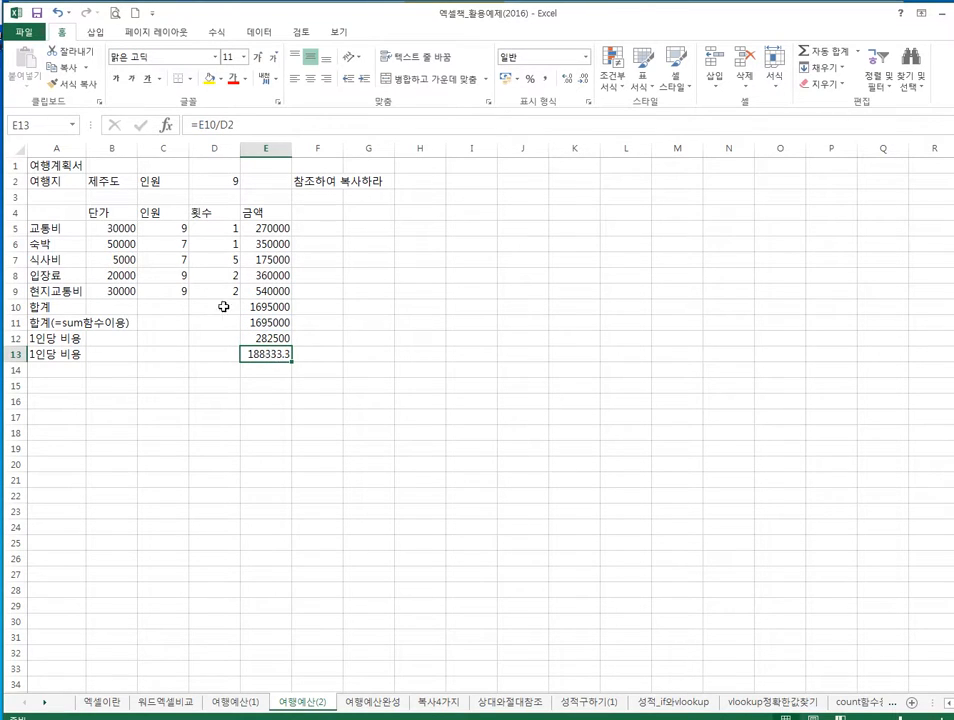
pyautogui.click(256, 124)
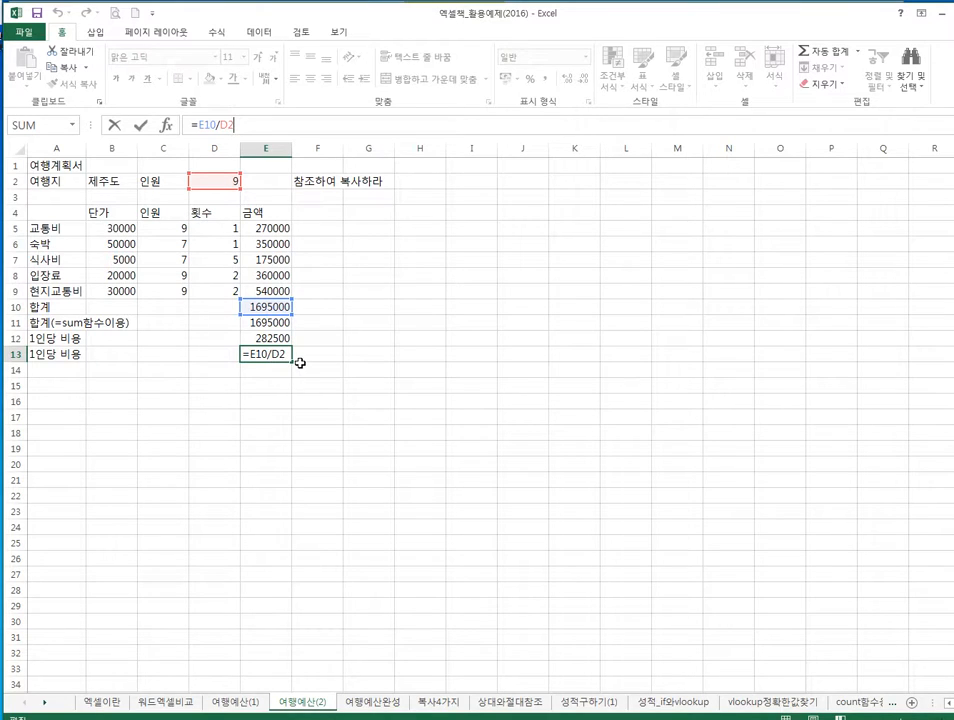
pyautogui.click(348, 354)
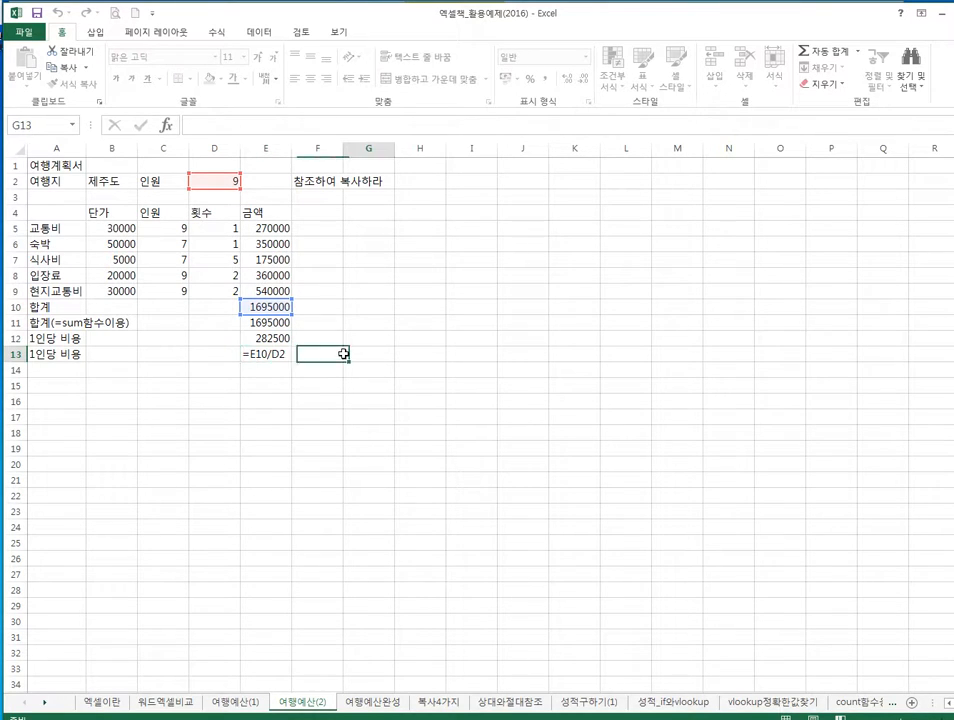
pyautogui.click(269, 353)
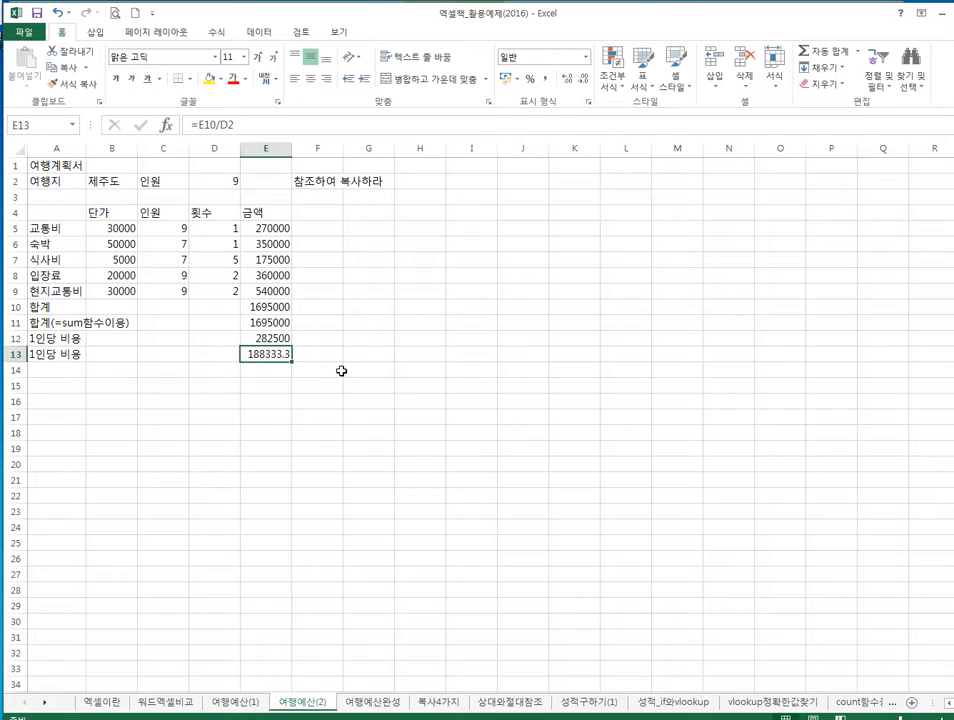
# Inspect the 1인당 지출할 예산 formula in cell E12 of the 여행예산완성 sheet.
pyautogui.click(372, 702)
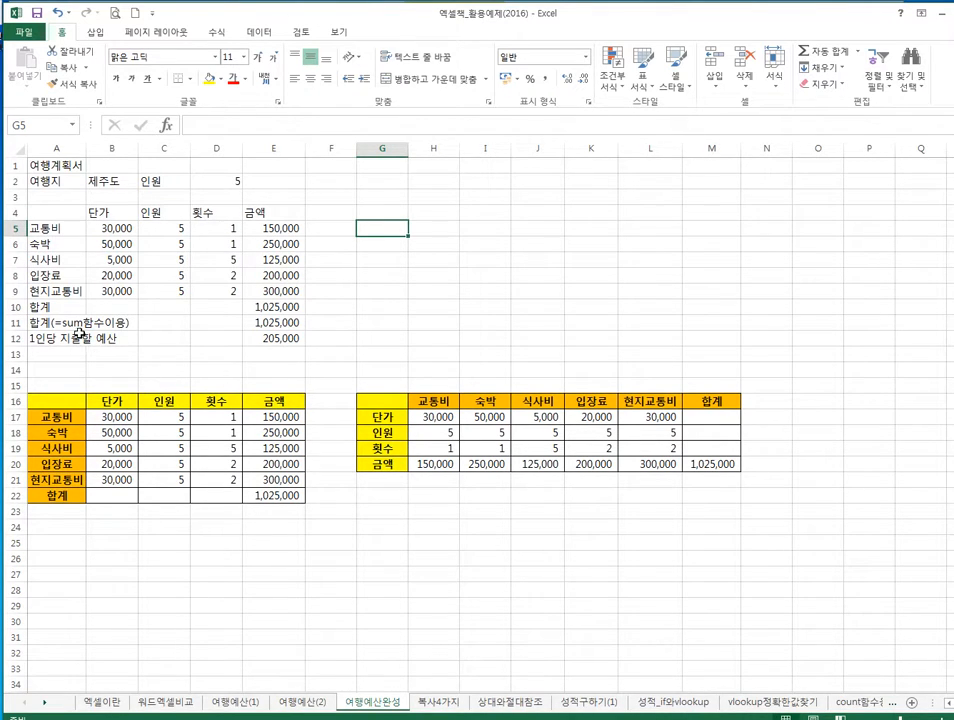
pyautogui.click(268, 340)
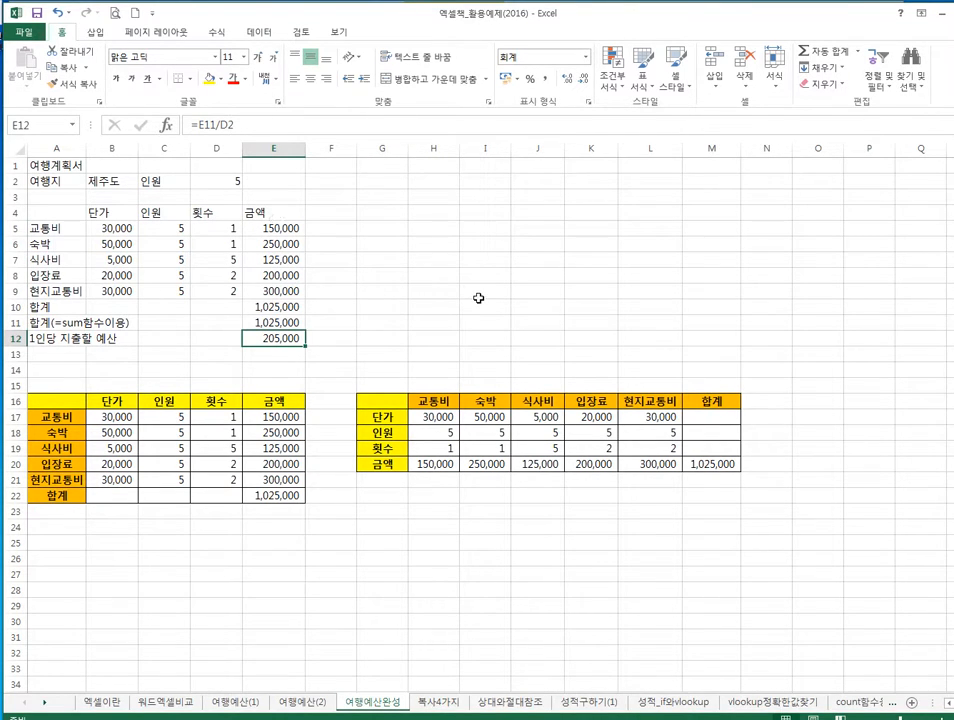
pyautogui.click(366, 286)
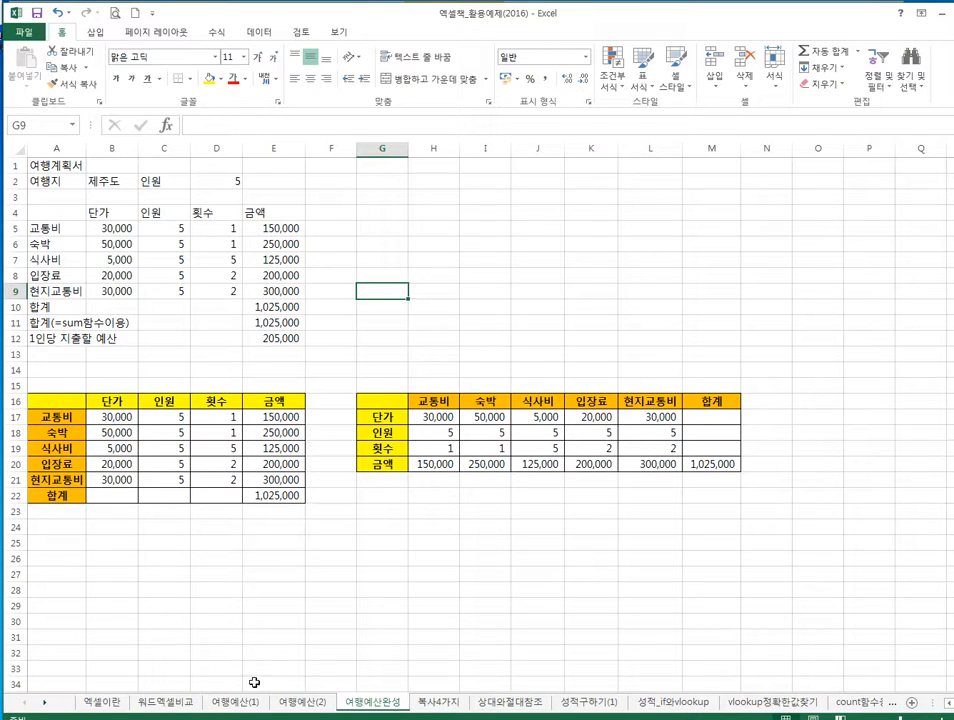
# Check the print preview of the 여행예산(2) sheet and return to the worksheet.
pyautogui.click(315, 703)
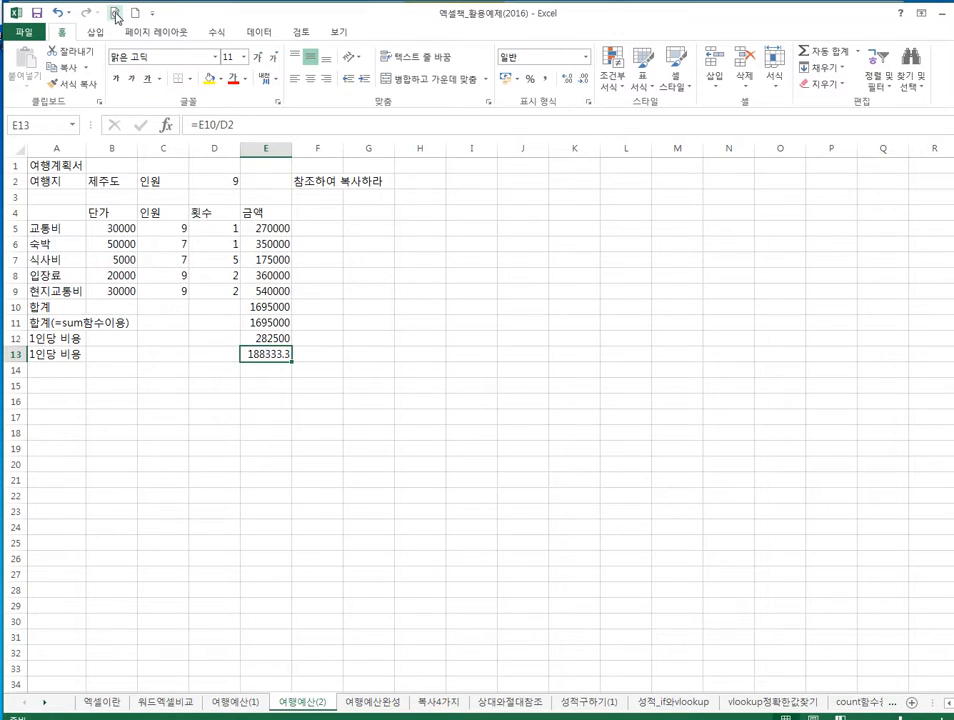
pyautogui.click(123, 413)
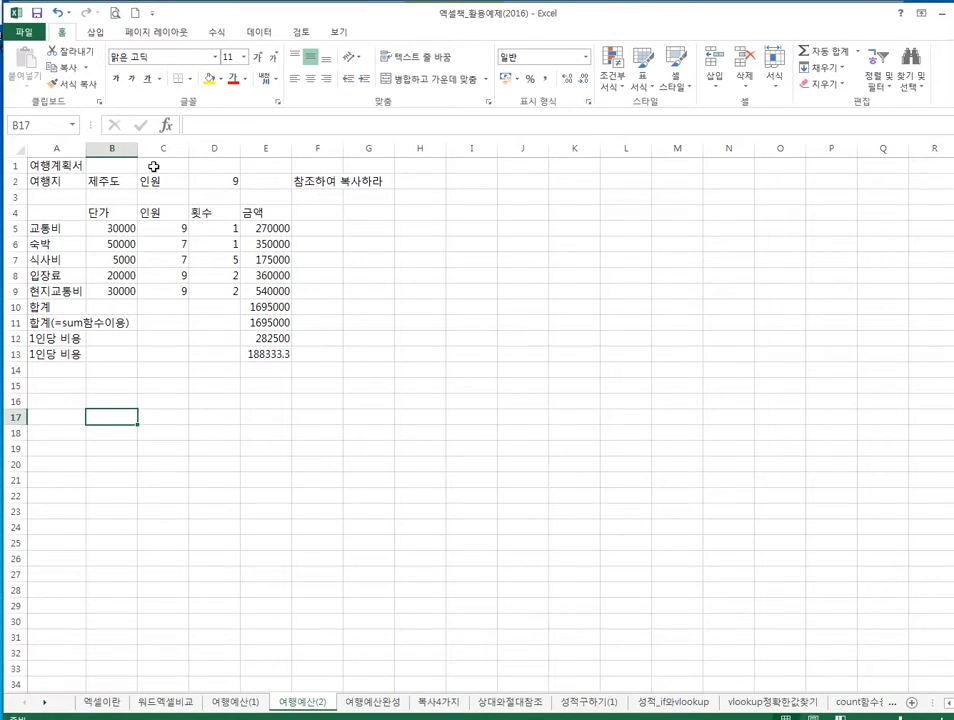
pyautogui.click(115, 16)
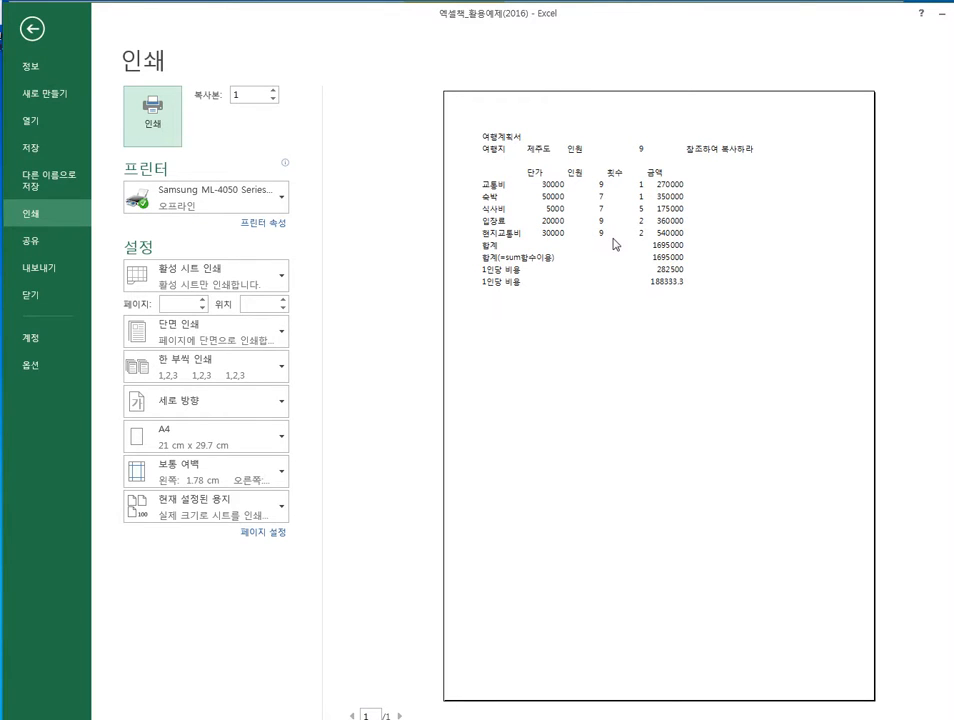
pyautogui.press('Escape')
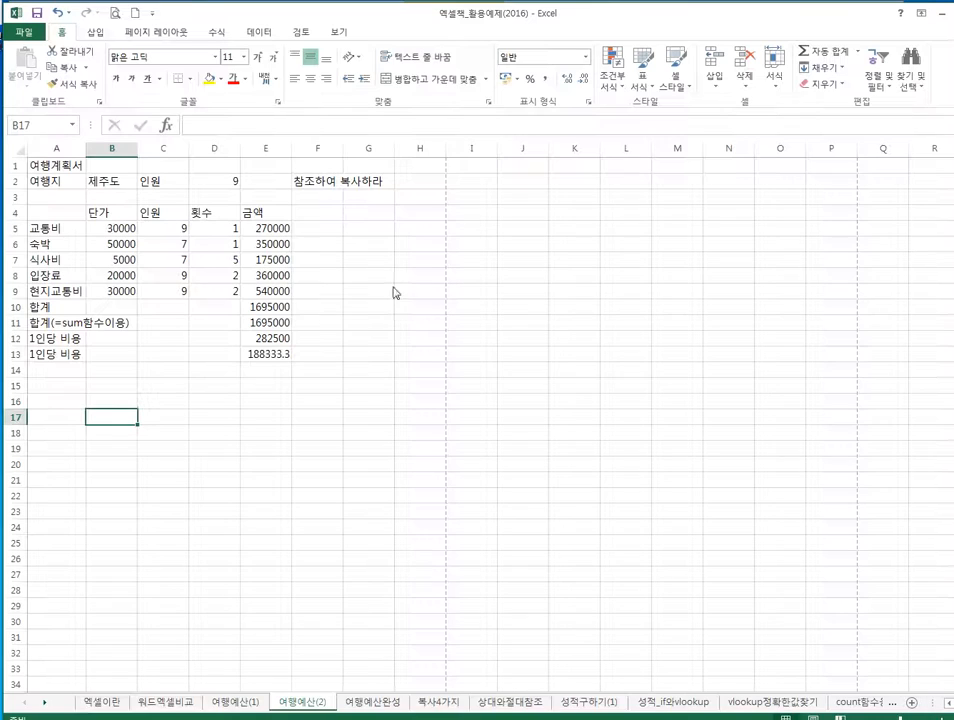
# Preview the printout of the 여행예산(2) sheet once more to see how the unbordered table prints.
pyautogui.click(330, 263)
pyautogui.click(339, 376)
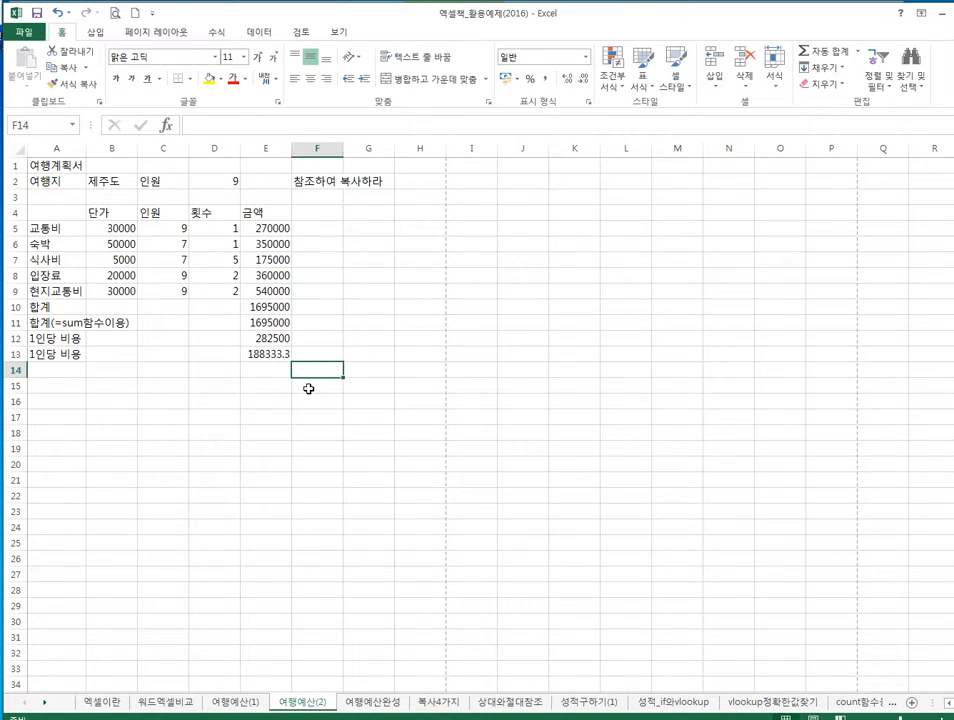
pyautogui.click(114, 15)
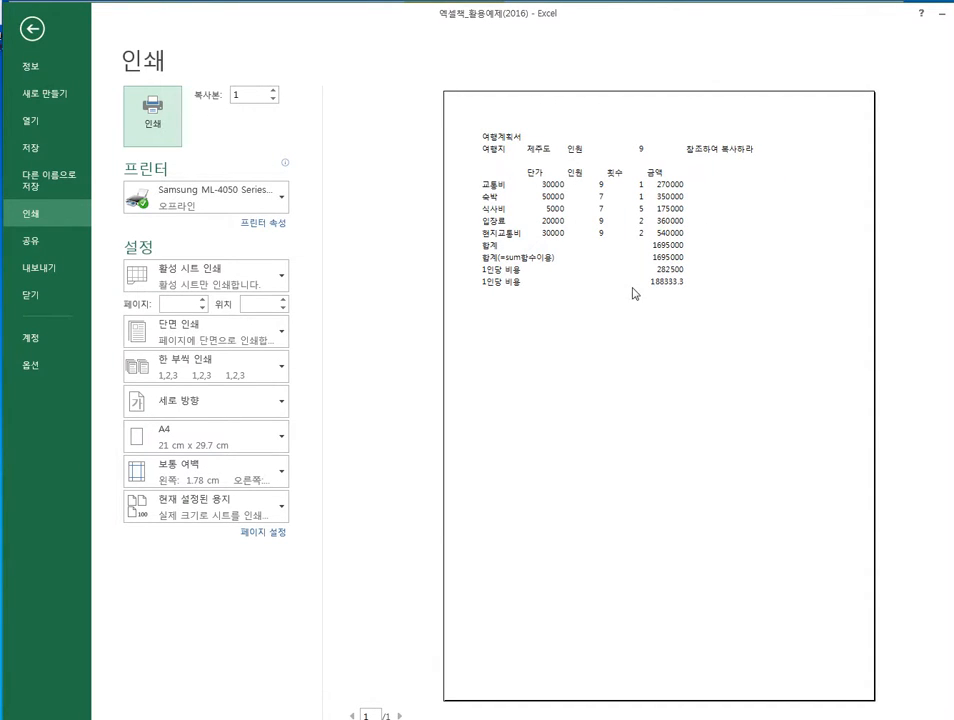
pyautogui.press('Escape')
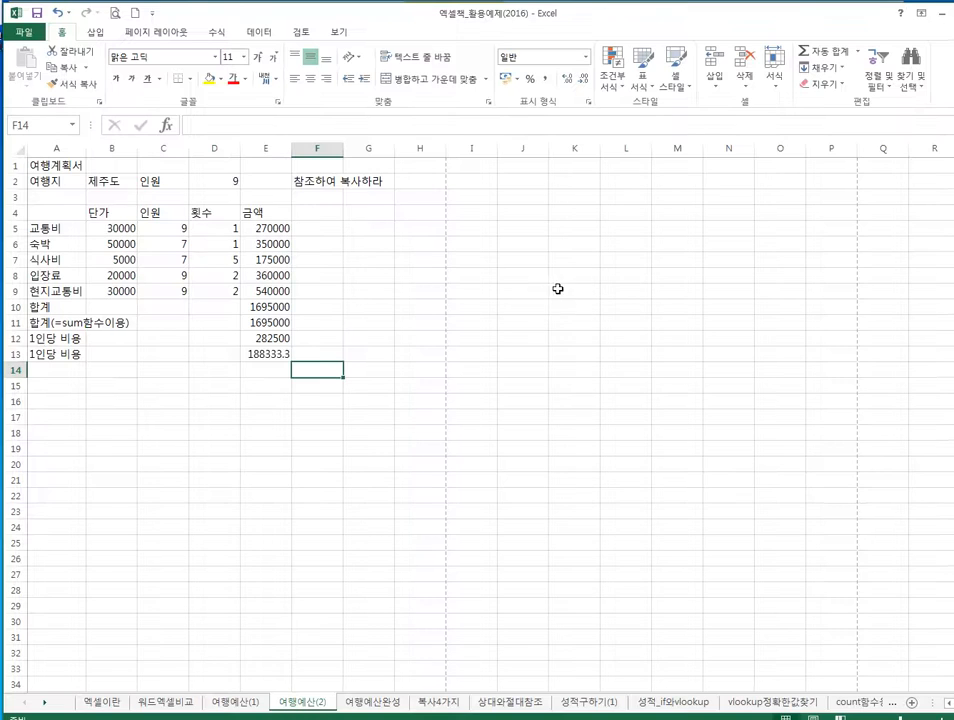
# Switch to the 여행예산완성 sheet and check its print preview, comparing the bordered and unbordered tables.
pyautogui.click(350, 706)
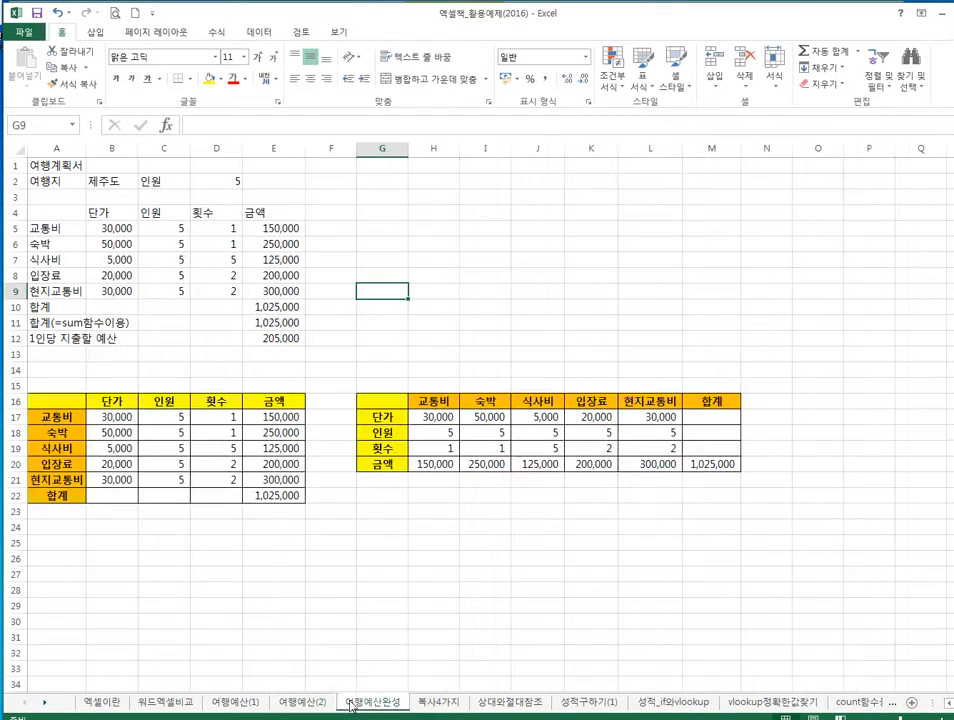
pyautogui.click(380, 355)
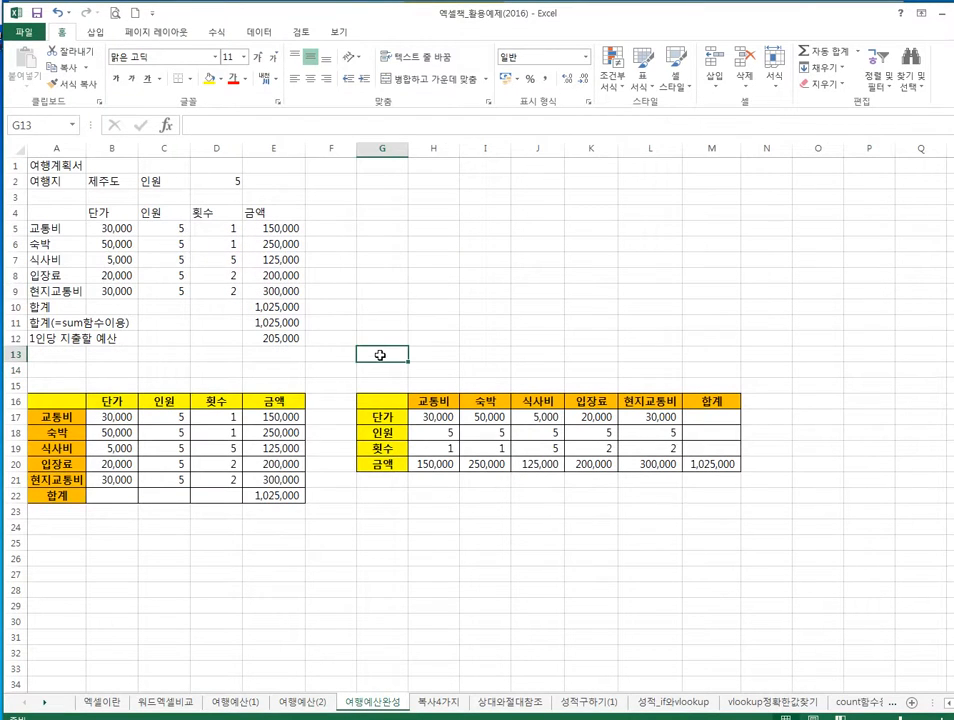
pyautogui.click(115, 12)
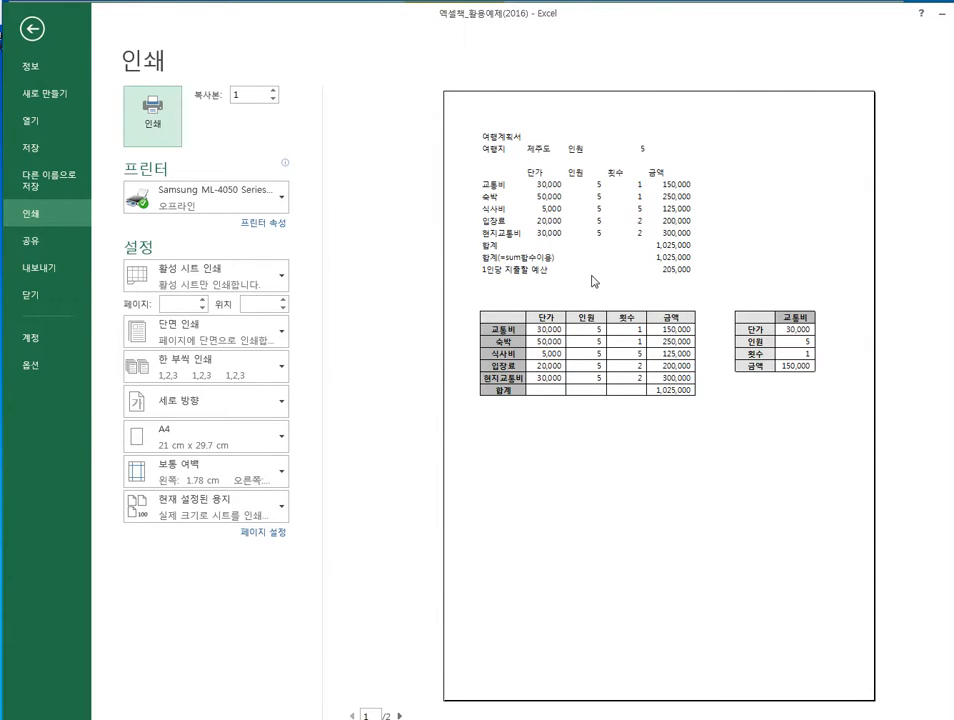
pyautogui.press('Escape')
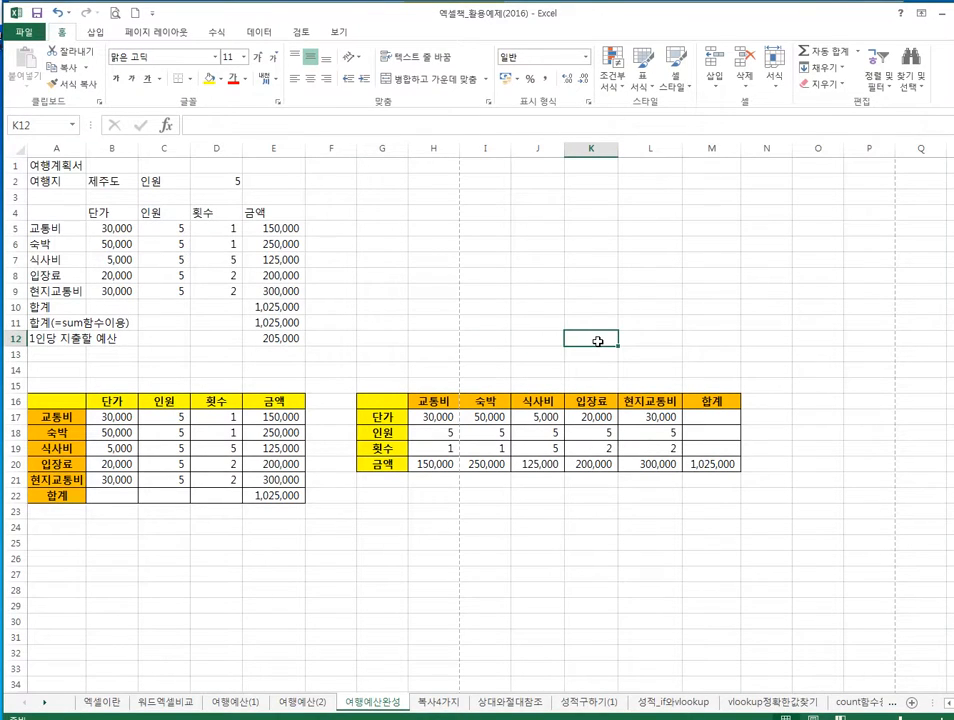
# Apply all borders (모든 테두리) to the budget table in A4:E12 on the 여행예산완성 sheet.
pyautogui.click(47, 210)
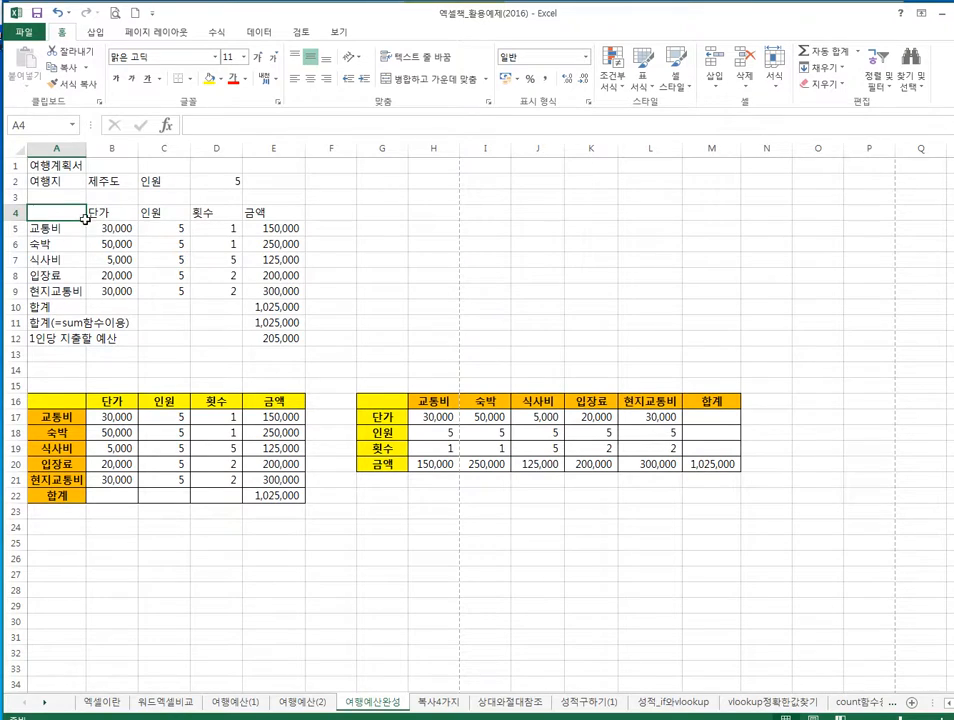
pyautogui.moveTo(80, 212); pyautogui.dragTo(183, 258)
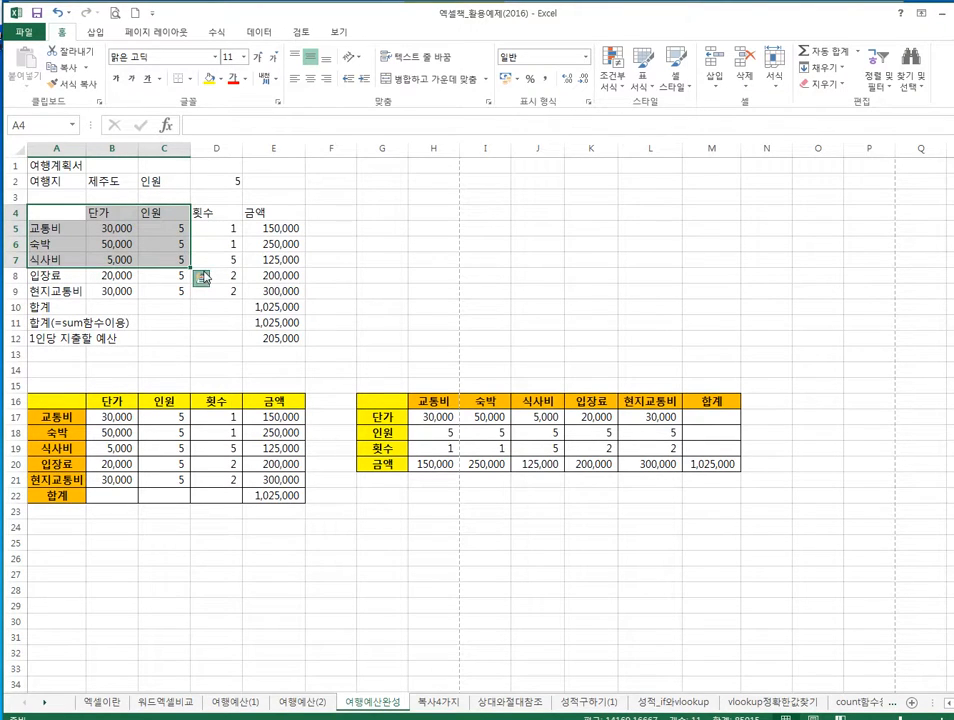
pyautogui.click(201, 278)
pyautogui.click(222, 245)
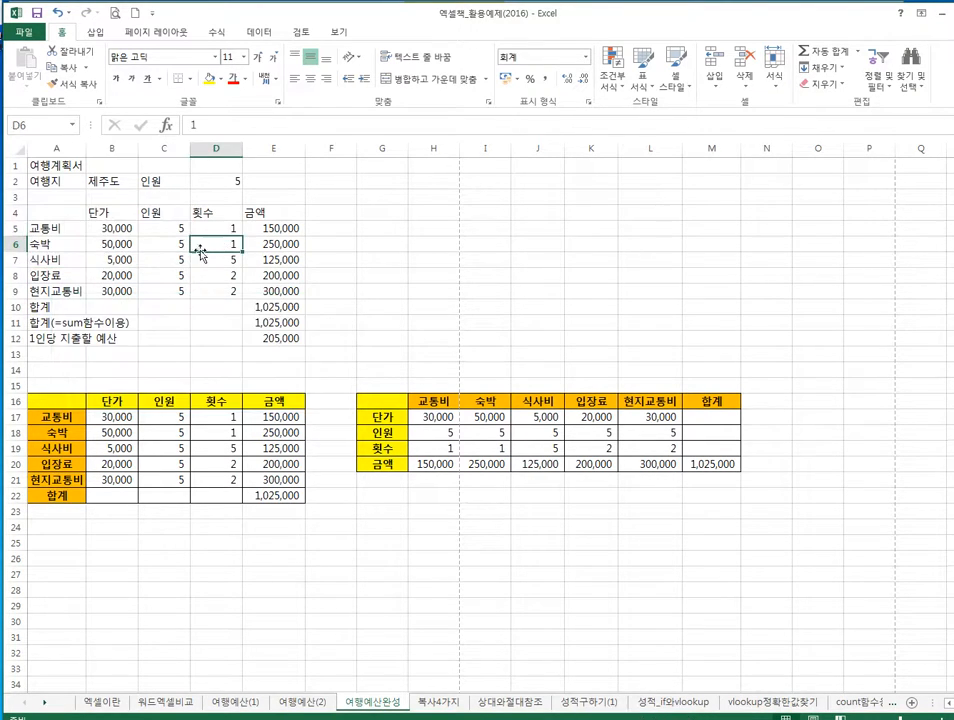
pyautogui.click(82, 213)
pyautogui.moveTo(97, 215); pyautogui.dragTo(284, 342)
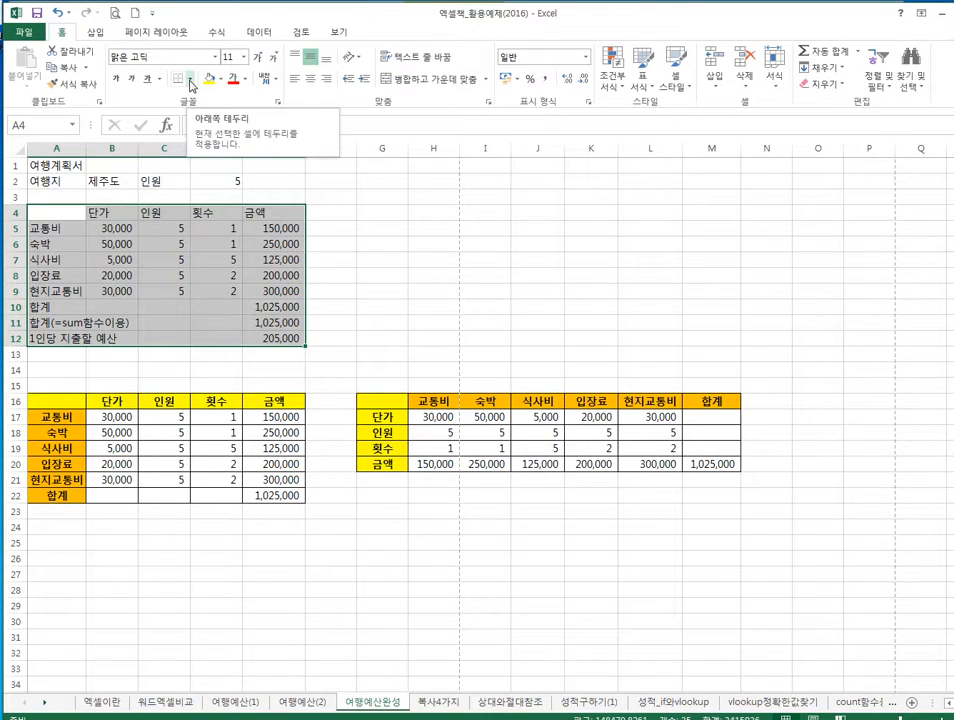
pyautogui.click(191, 80)
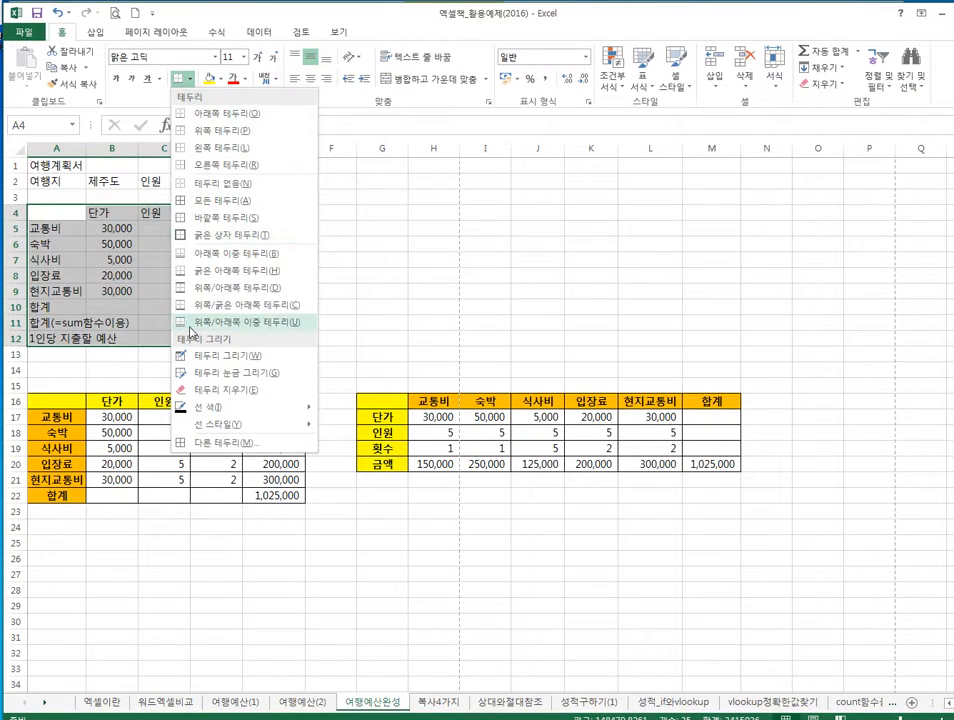
pyautogui.click(266, 202)
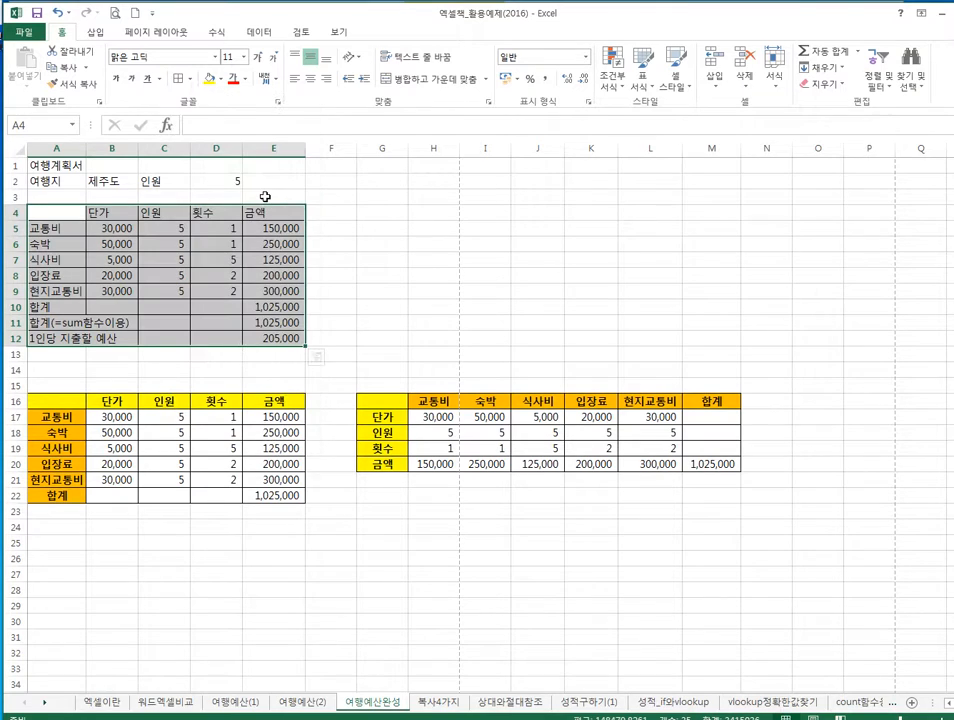
pyautogui.click(400, 260)
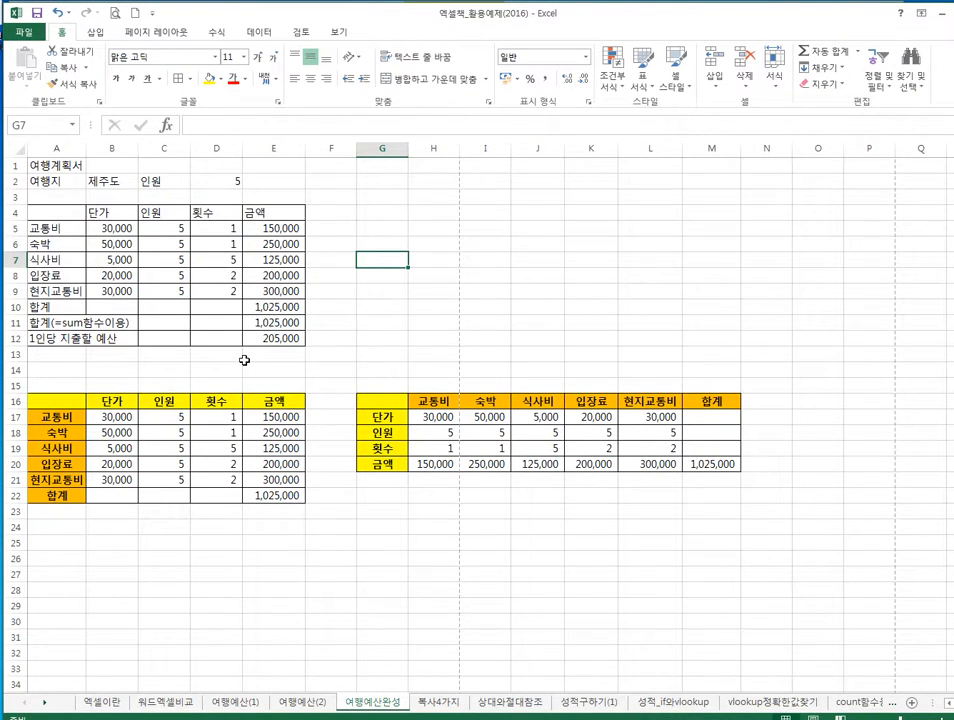
# Add a thick box border (굵은 상자 테두리) around the budget table A4:E12.
pyautogui.moveTo(55, 213); pyautogui.dragTo(266, 336)
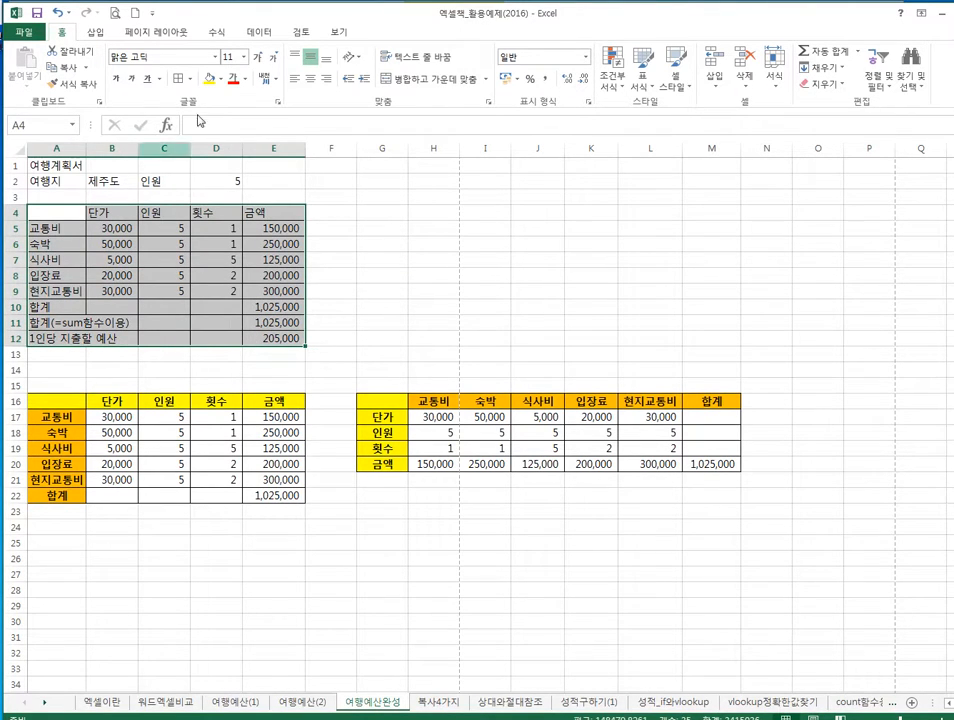
pyautogui.click(189, 78)
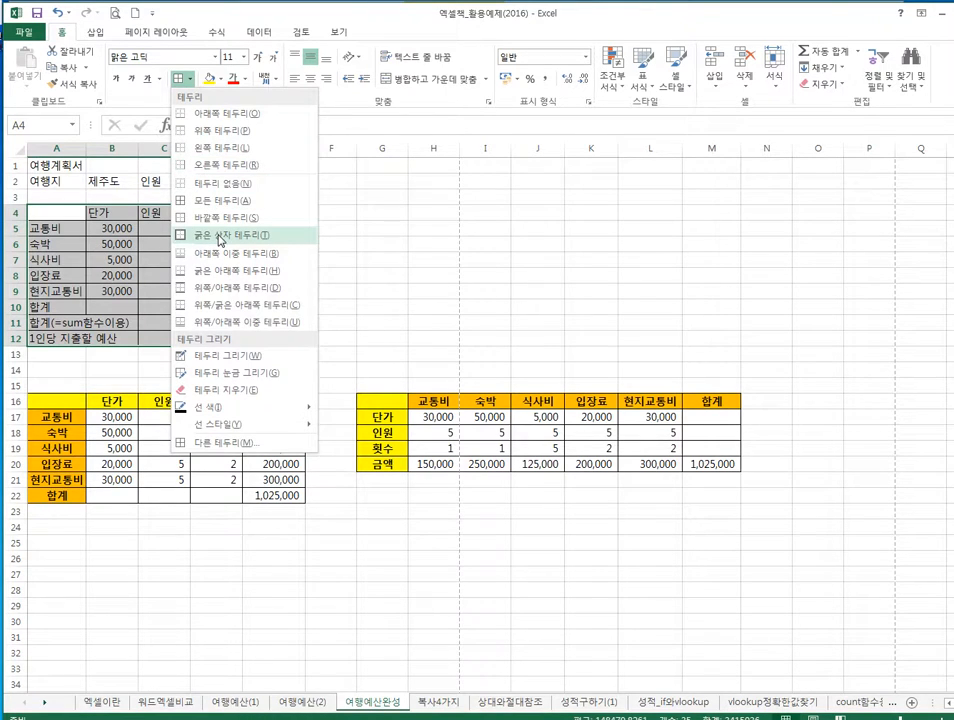
pyautogui.click(220, 236)
pyautogui.click(382, 279)
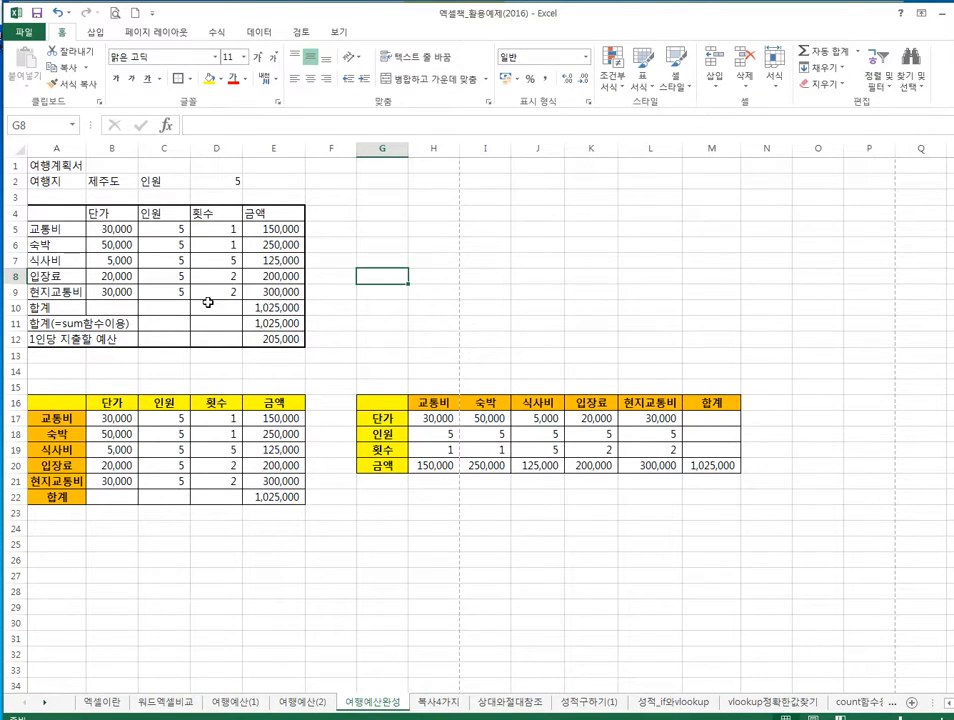
# Fill the budget table's header row A4:E4 with the standard yellow color.
pyautogui.moveTo(43, 209); pyautogui.dragTo(122, 211)
pyautogui.moveTo(187, 210); pyautogui.dragTo(250, 211)
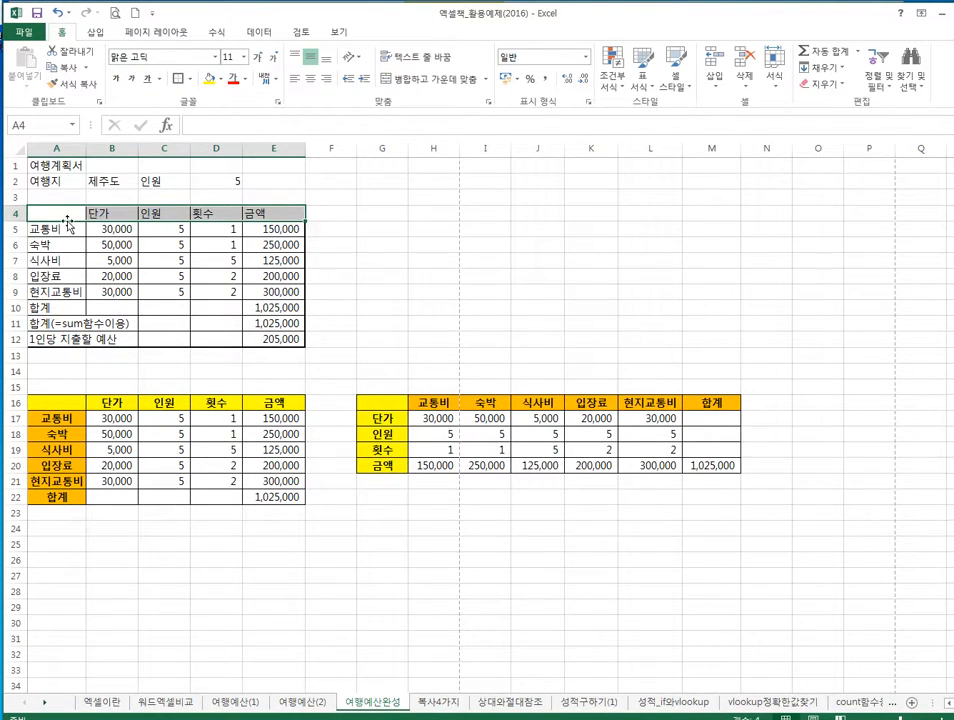
pyautogui.moveTo(82, 213); pyautogui.dragTo(274, 213)
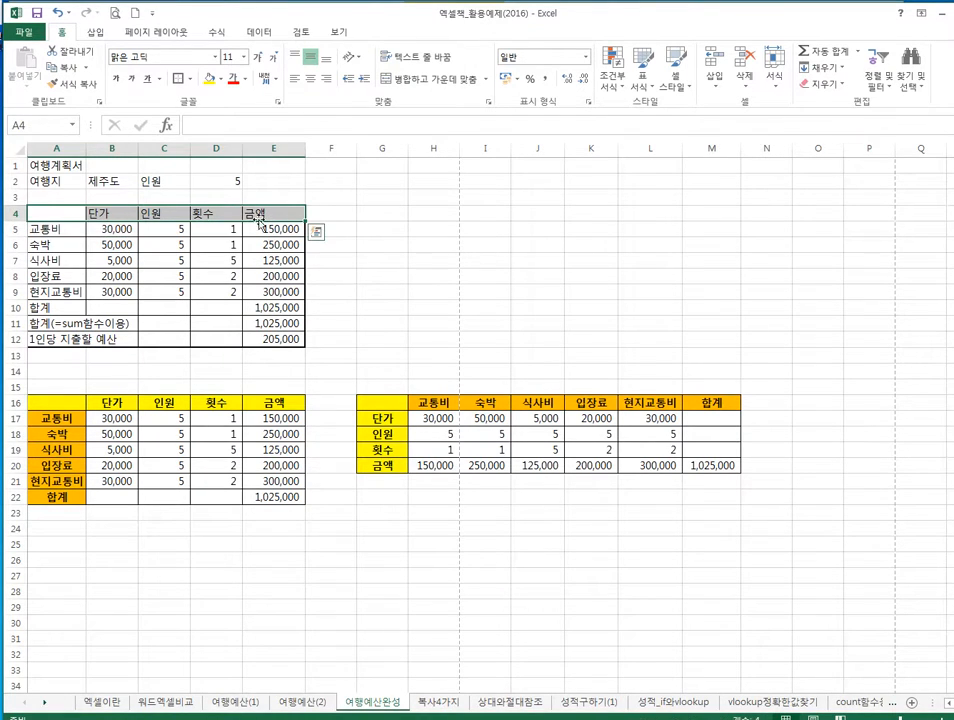
pyautogui.click(221, 85)
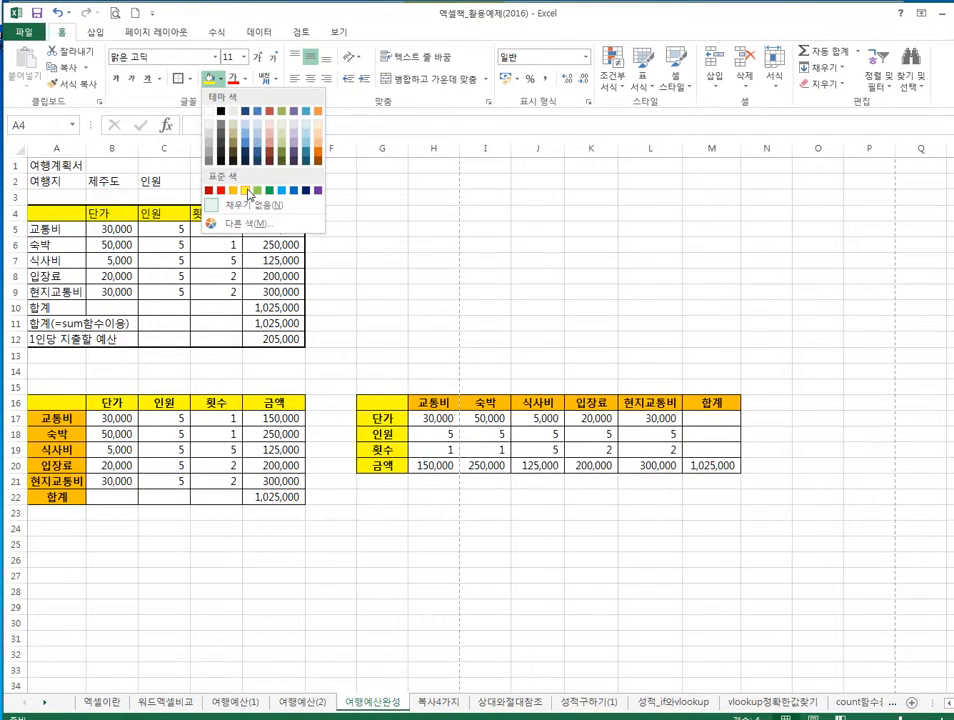
pyautogui.click(247, 191)
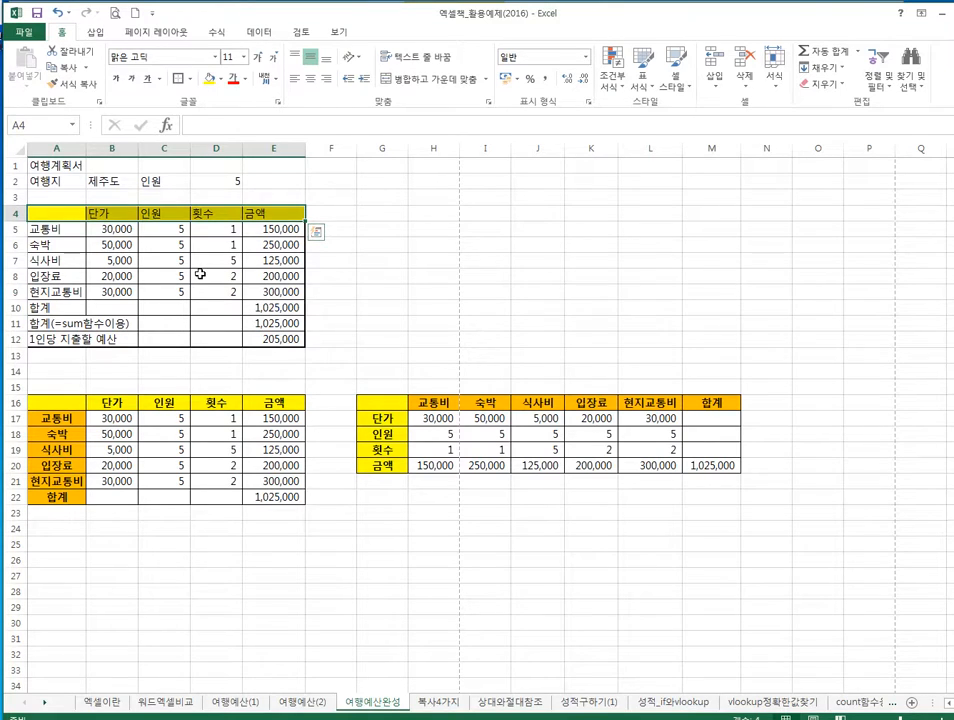
pyautogui.click(206, 276)
pyautogui.moveTo(58, 210); pyautogui.dragTo(275, 219)
pyautogui.click(244, 256)
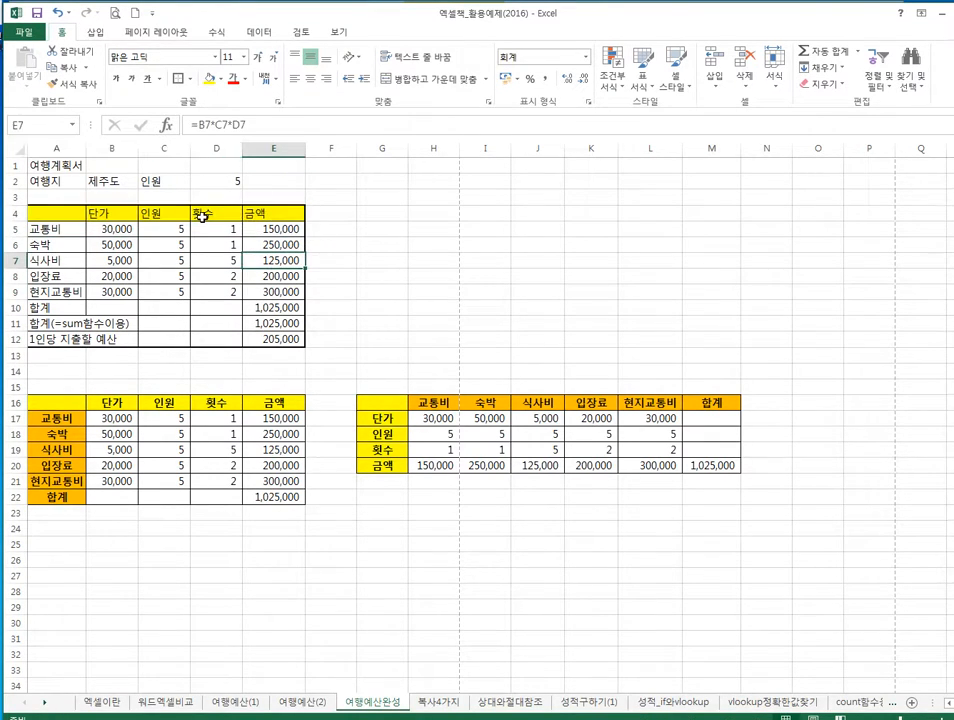
# Center the header row A4:E4 horizontally and widen the 금액 column E slightly.
pyautogui.click(50, 212)
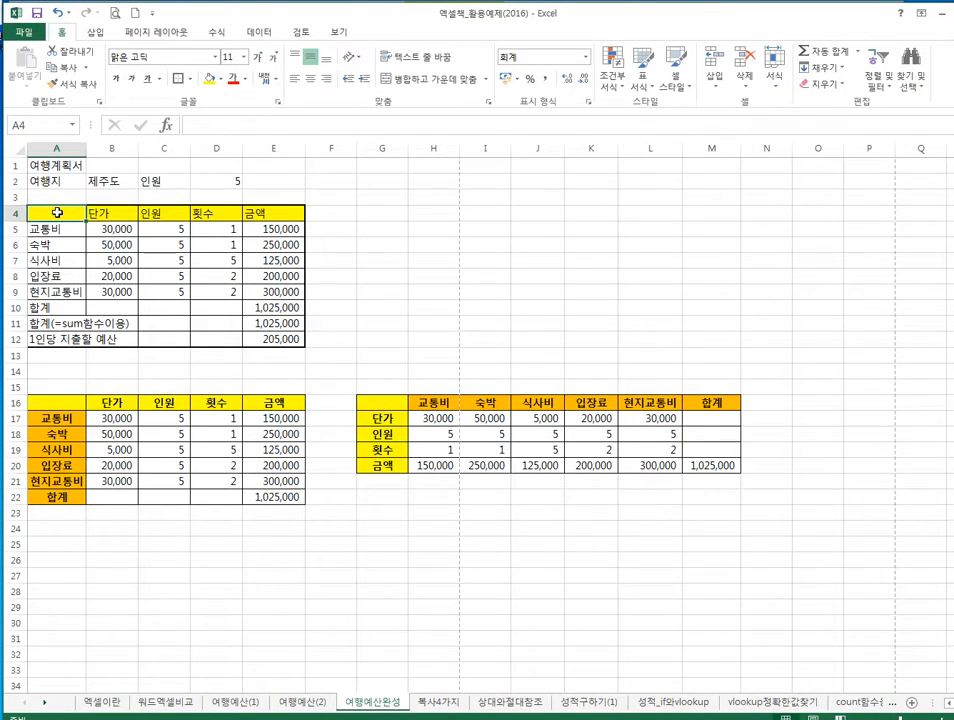
pyautogui.moveTo(57, 212); pyautogui.dragTo(267, 215)
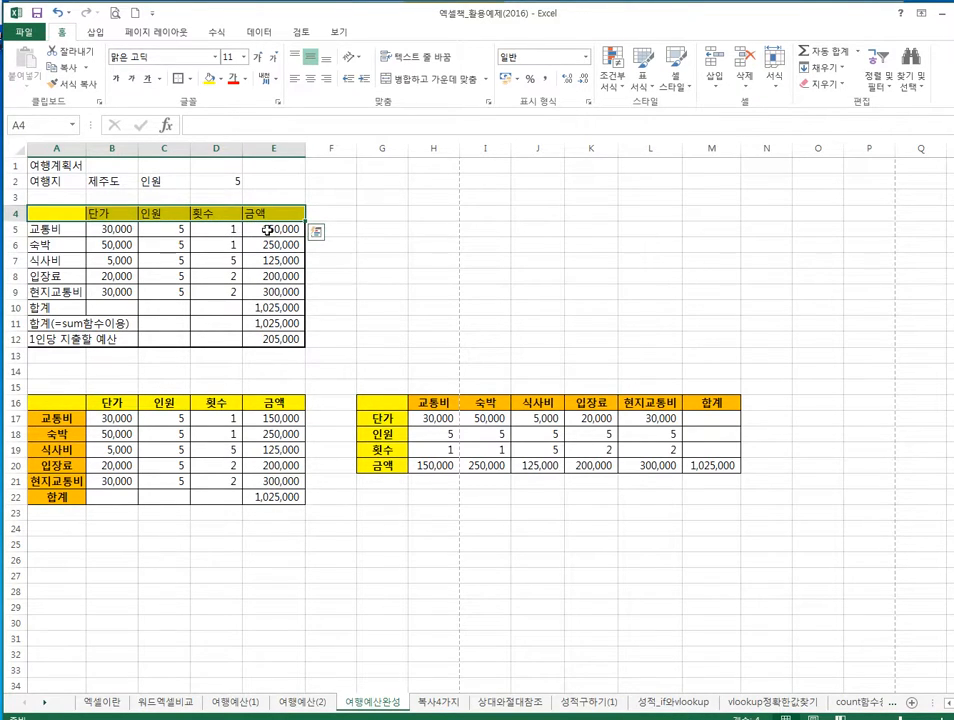
pyautogui.click(310, 80)
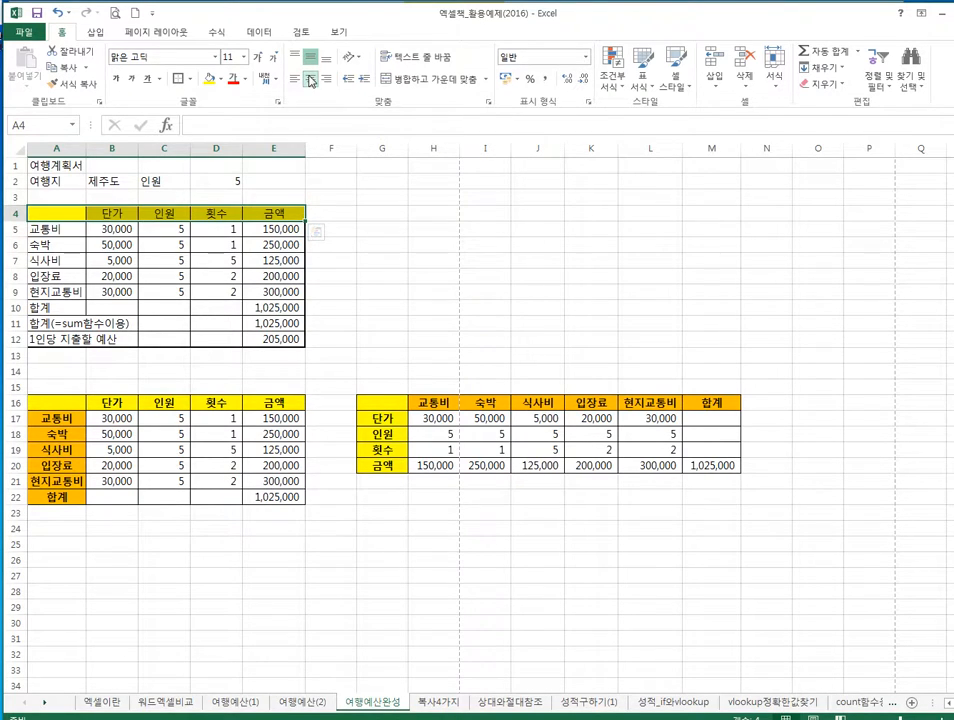
pyautogui.click(322, 229)
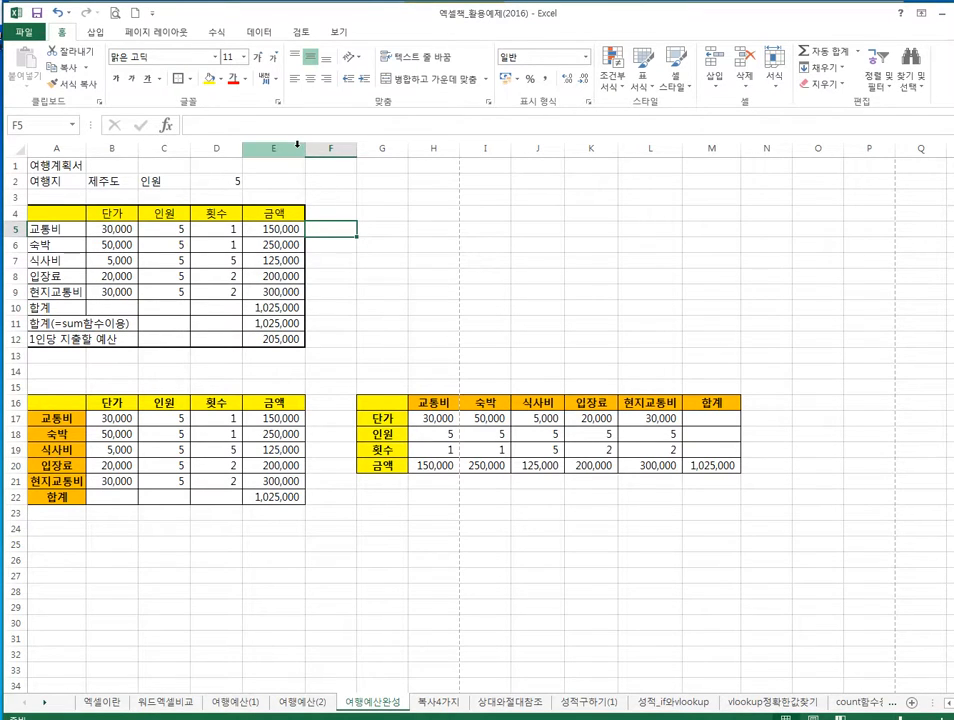
pyautogui.moveTo(306, 148); pyautogui.dragTo(328, 148)
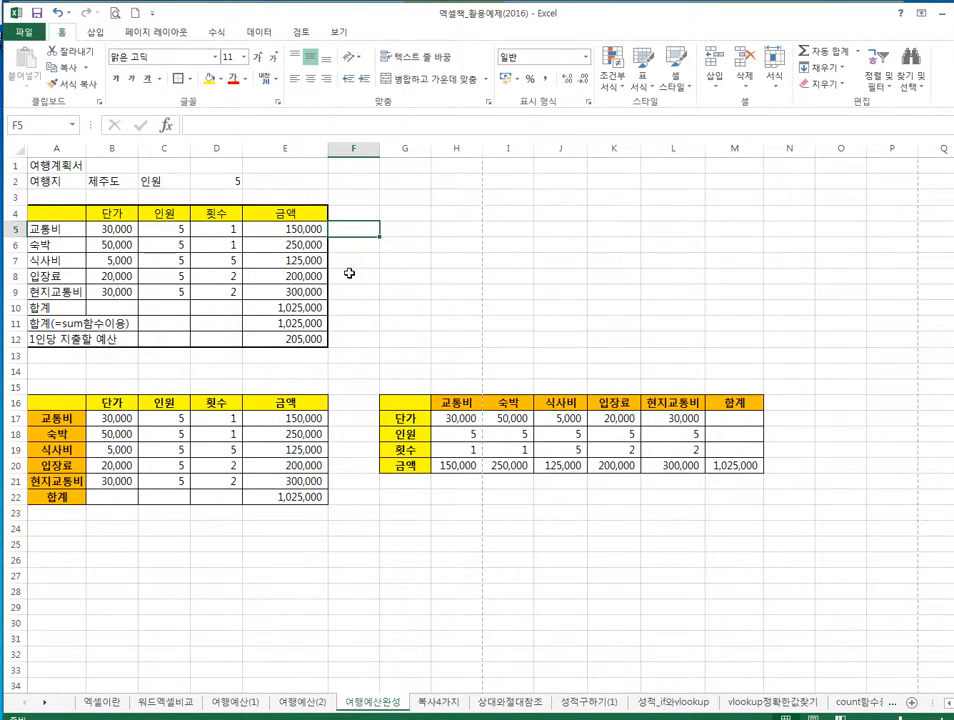
pyautogui.click(362, 279)
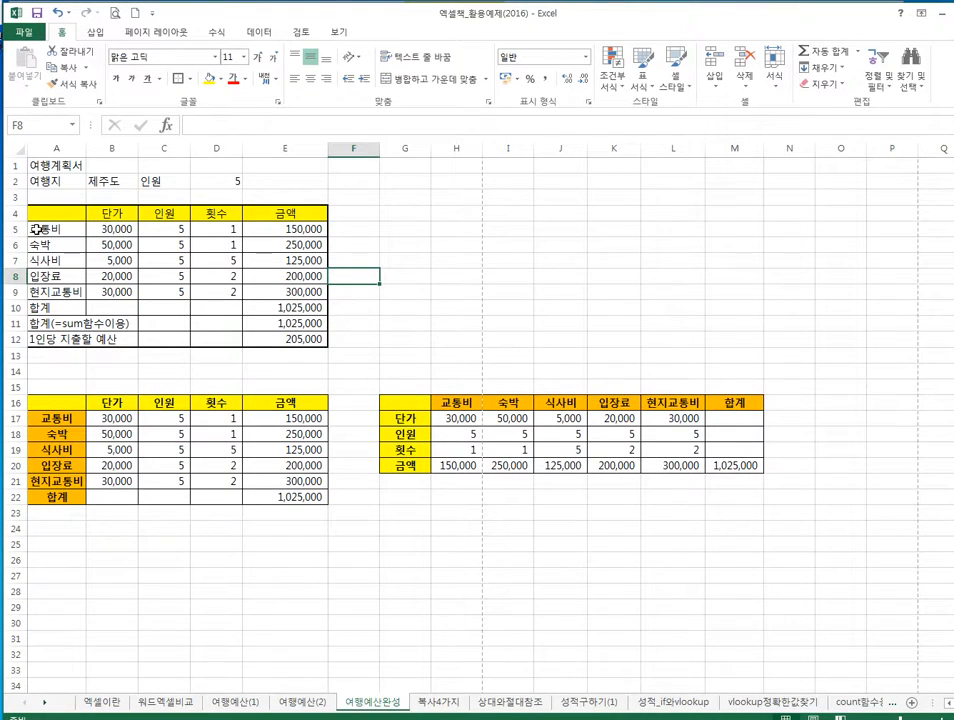
# Check the formatted budget table in the print preview of the 여행예산완성 sheet and return to the worksheet.
pyautogui.click(115, 13)
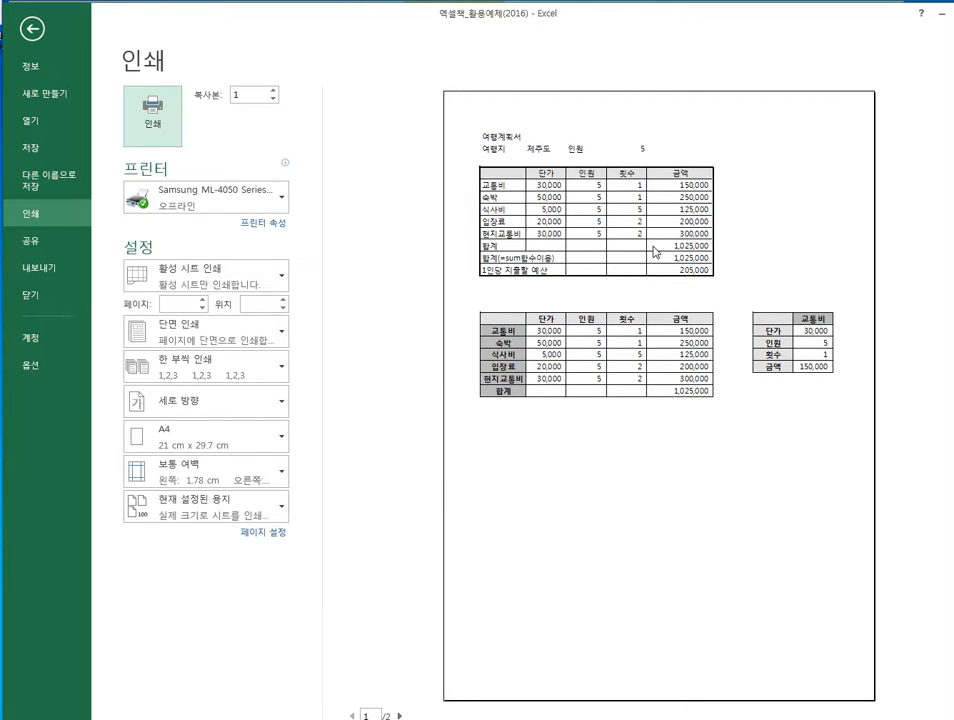
pyautogui.press('Escape')
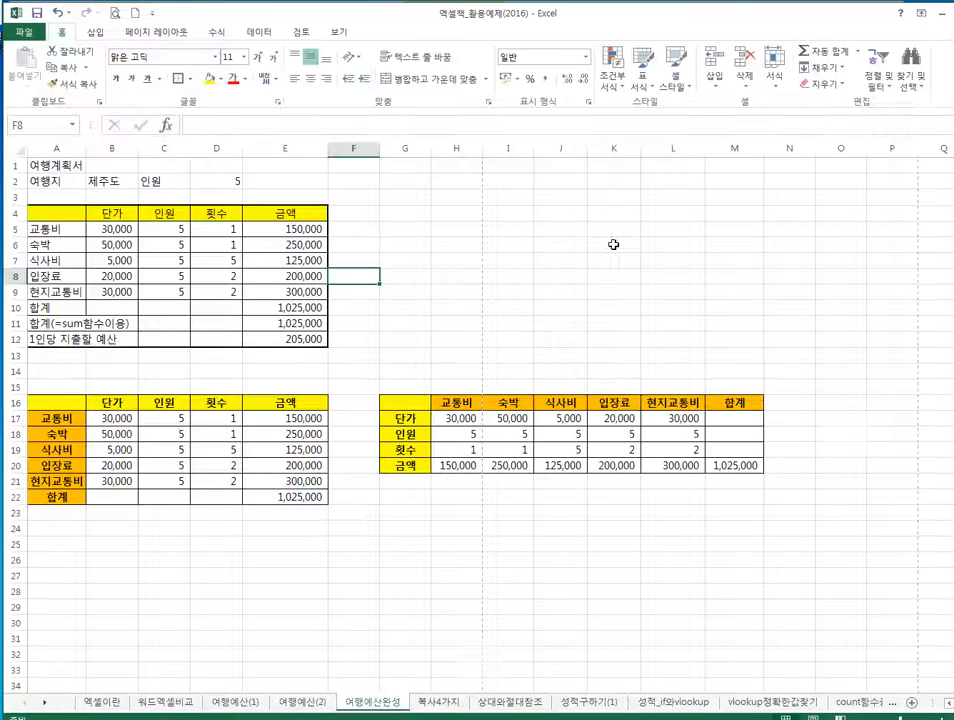
pyautogui.click(595, 246)
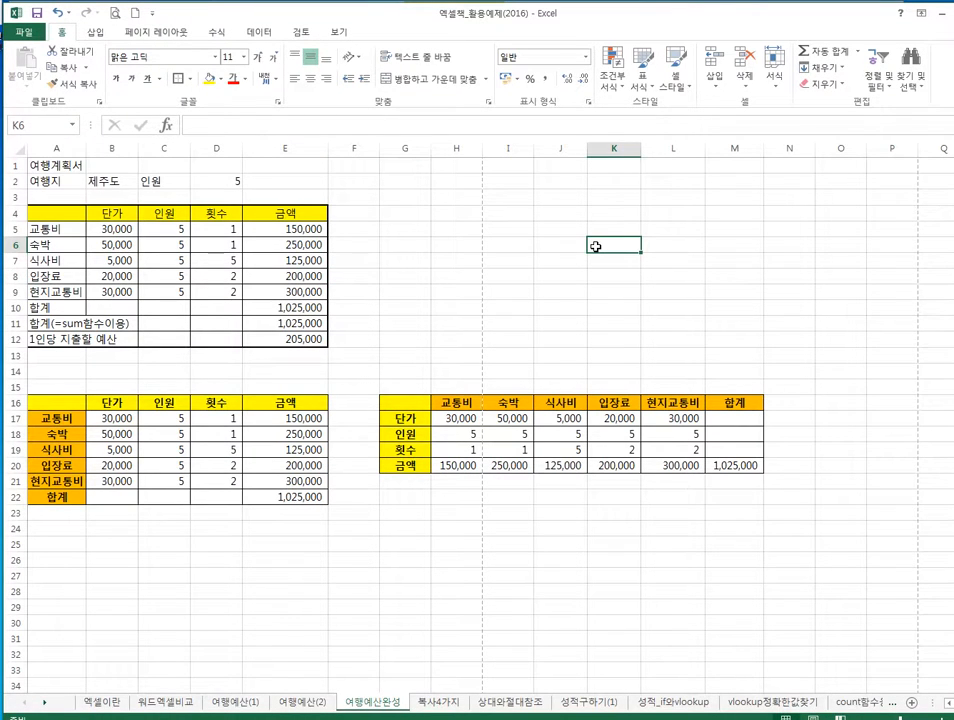